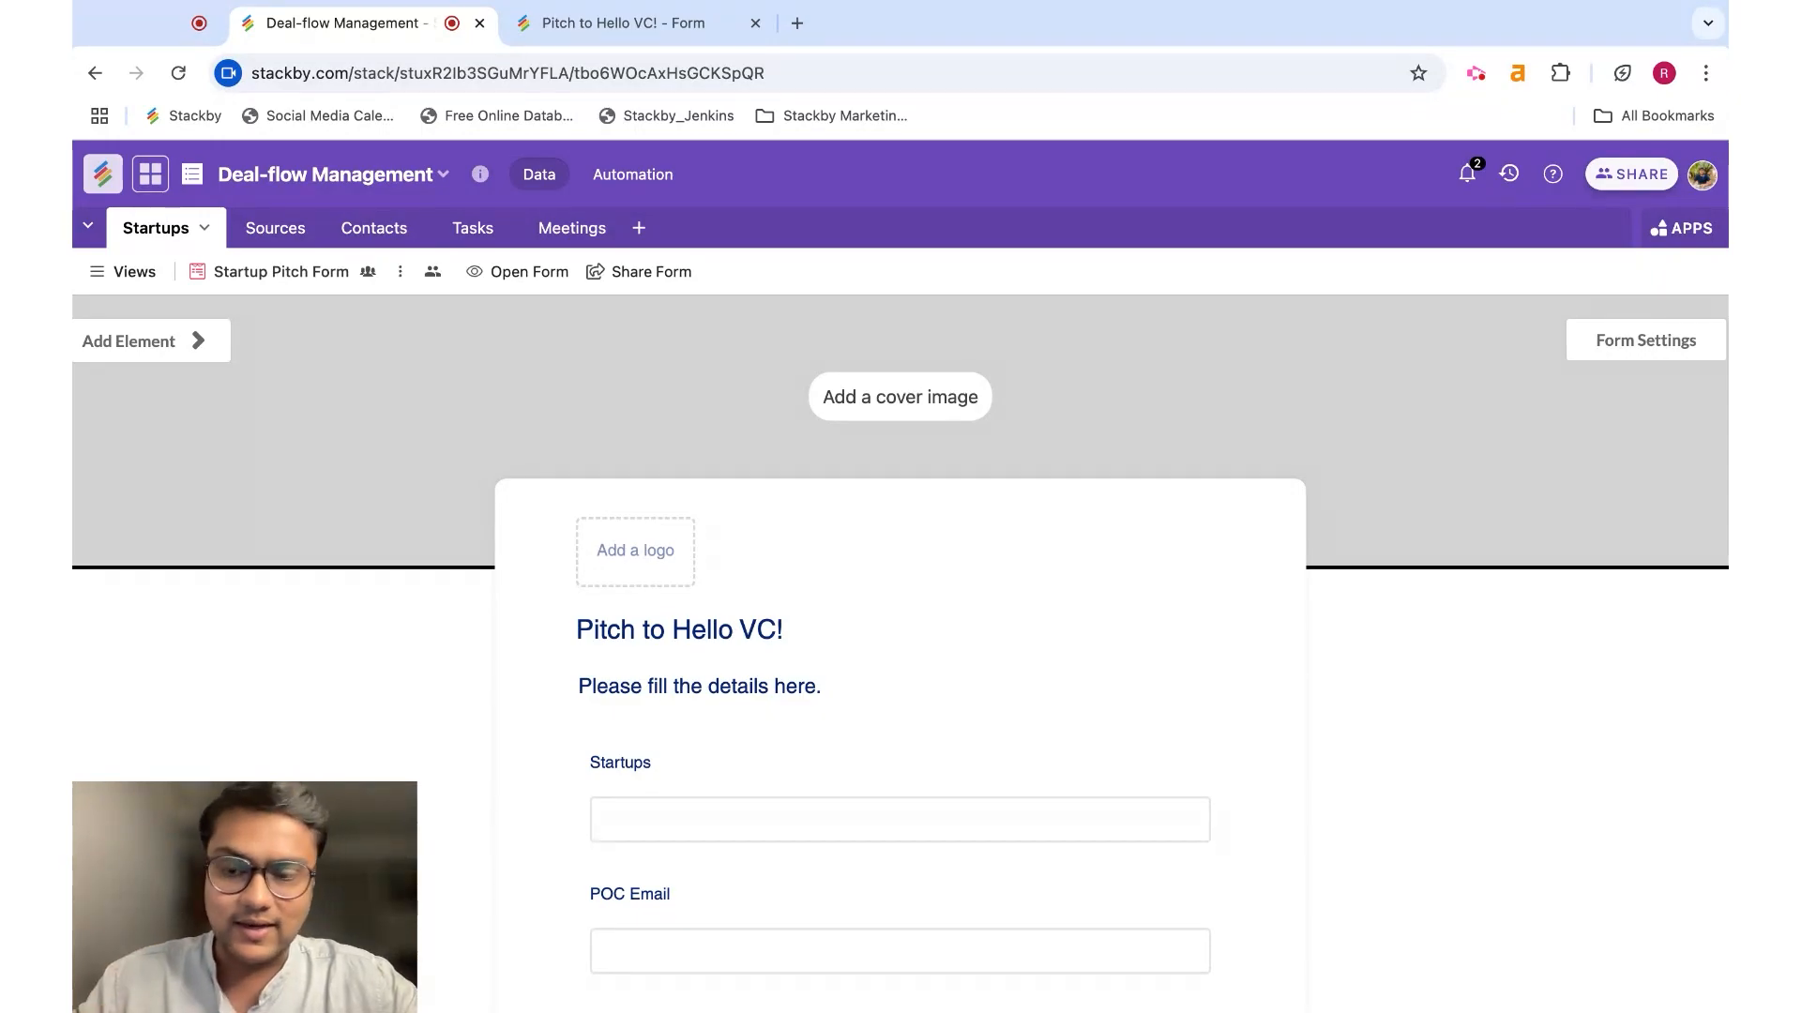
Open the settings of the startup pitch form and look through the General, Style, Layouts and Submission options.
left_click(1654, 341)
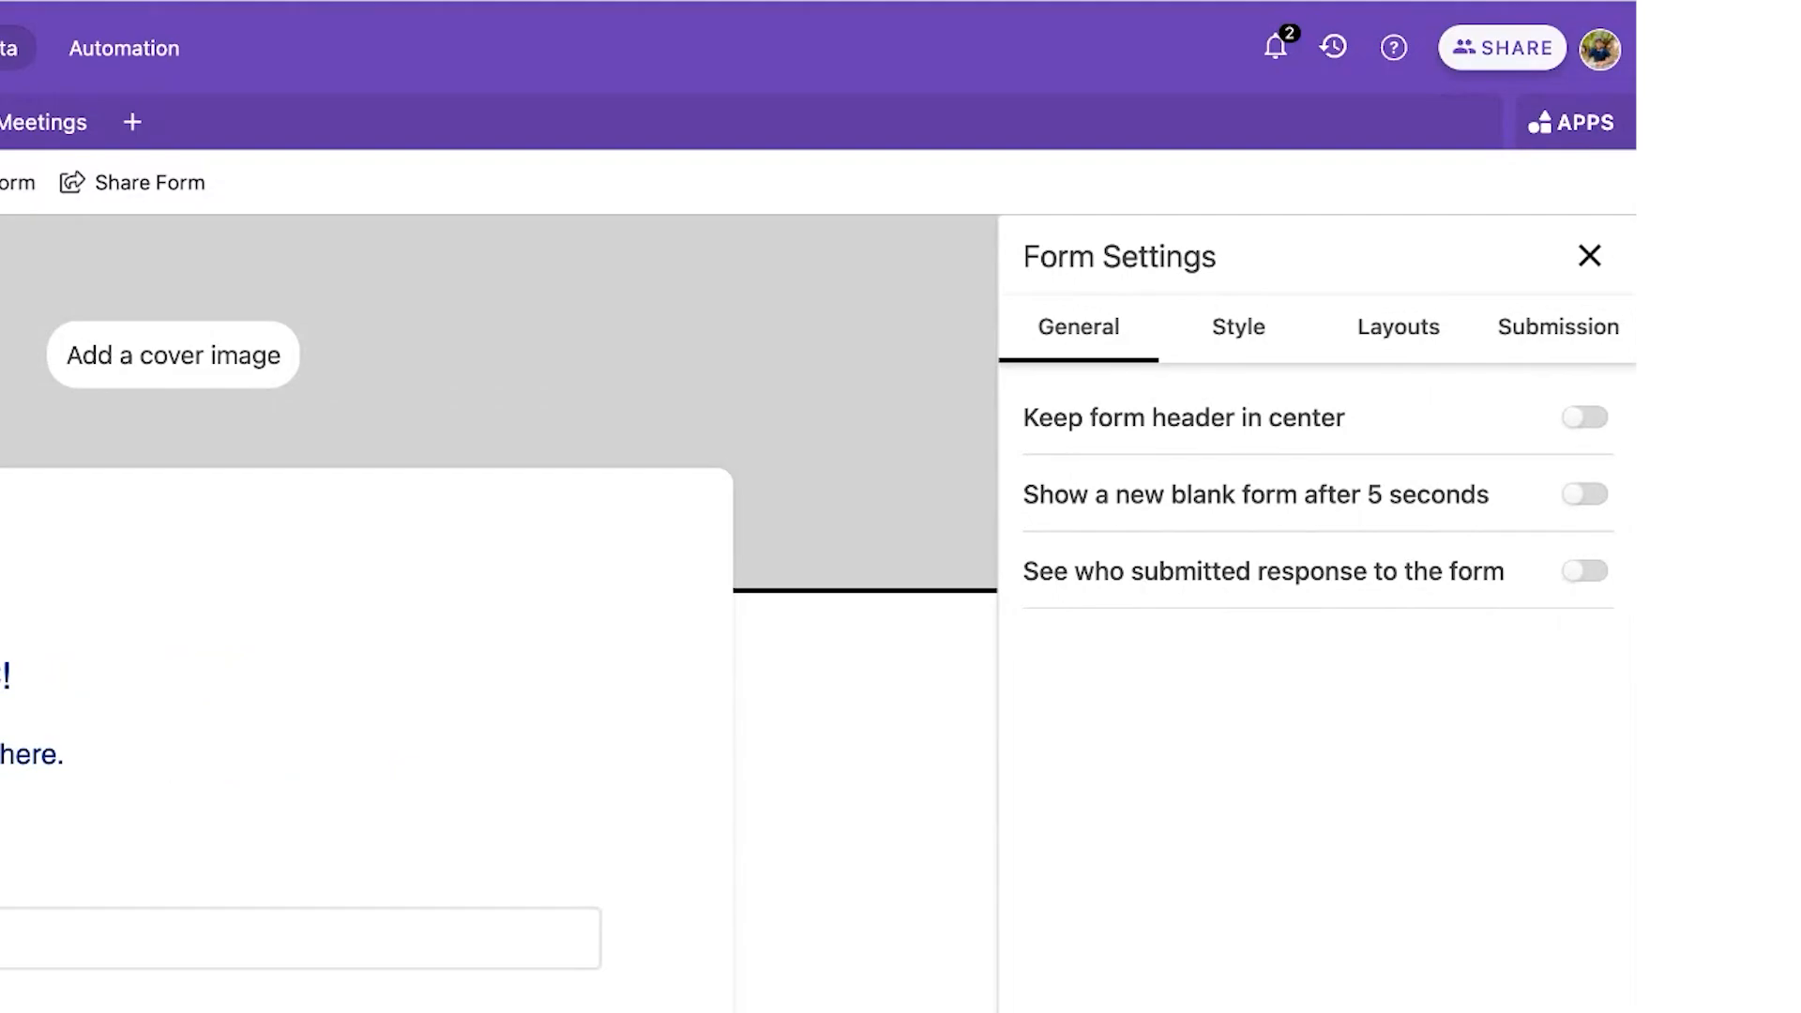
left_click(1188, 335)
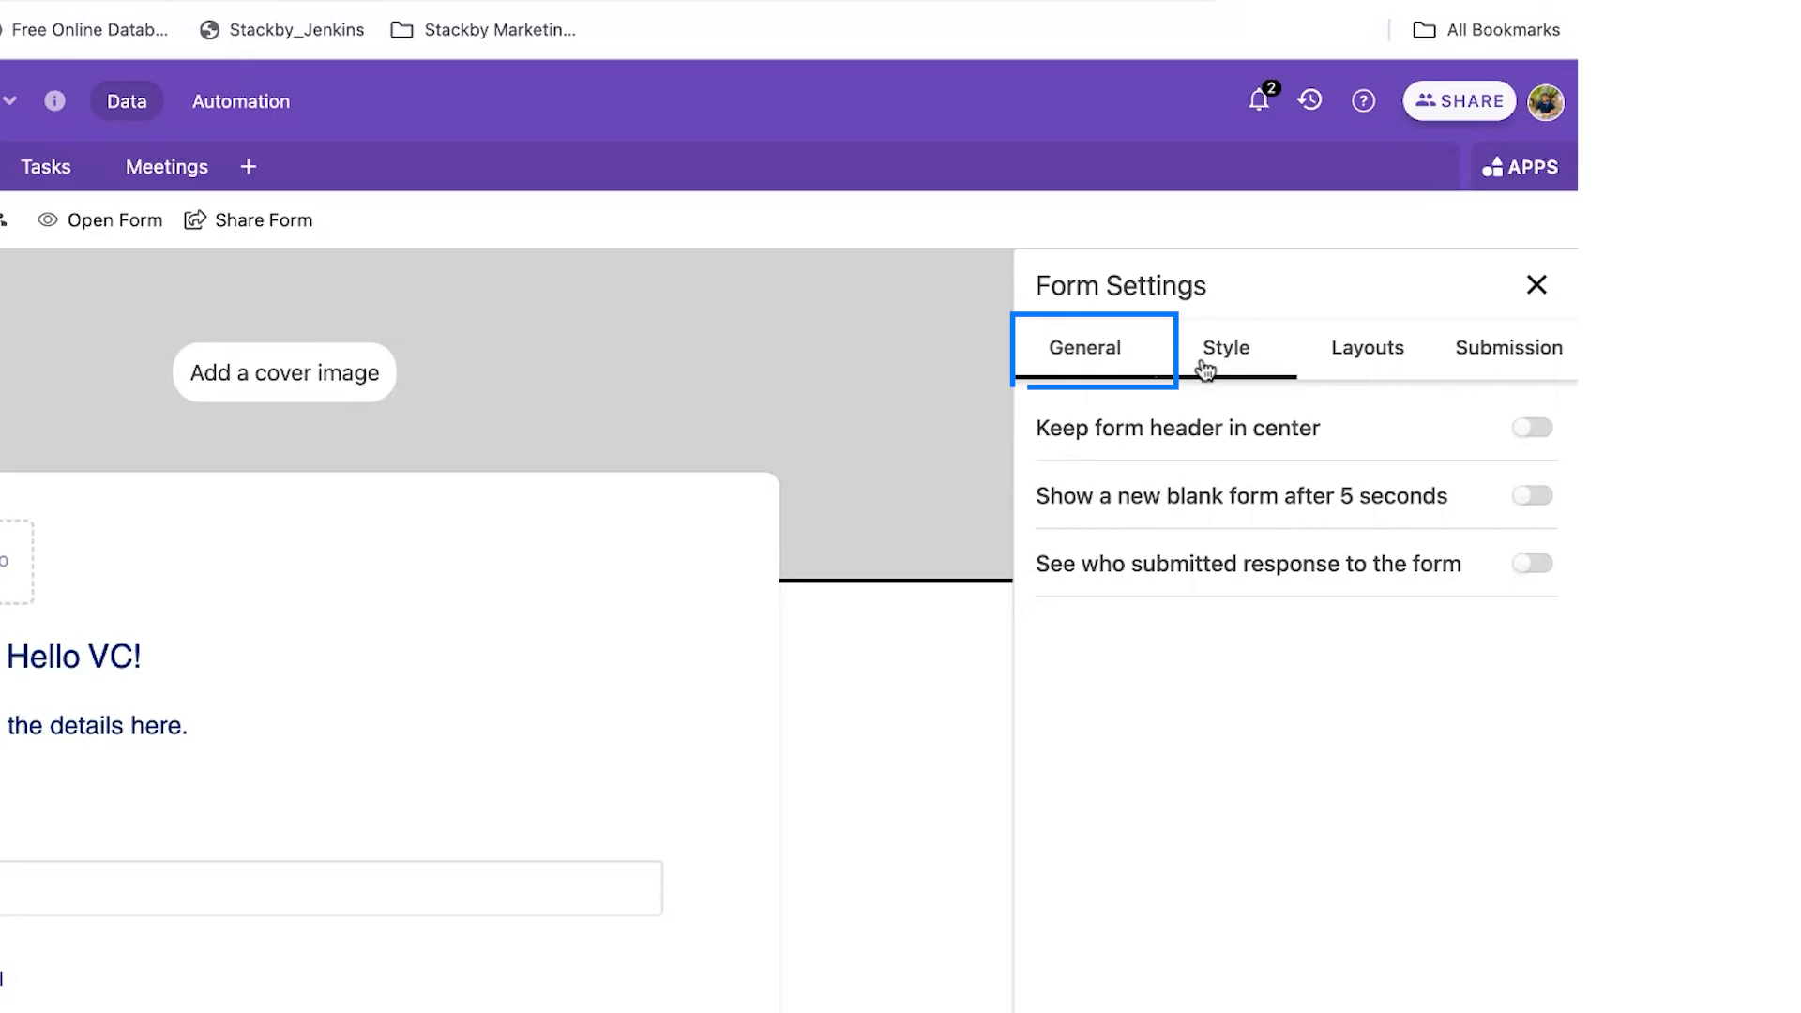
left_click(1438, 383)
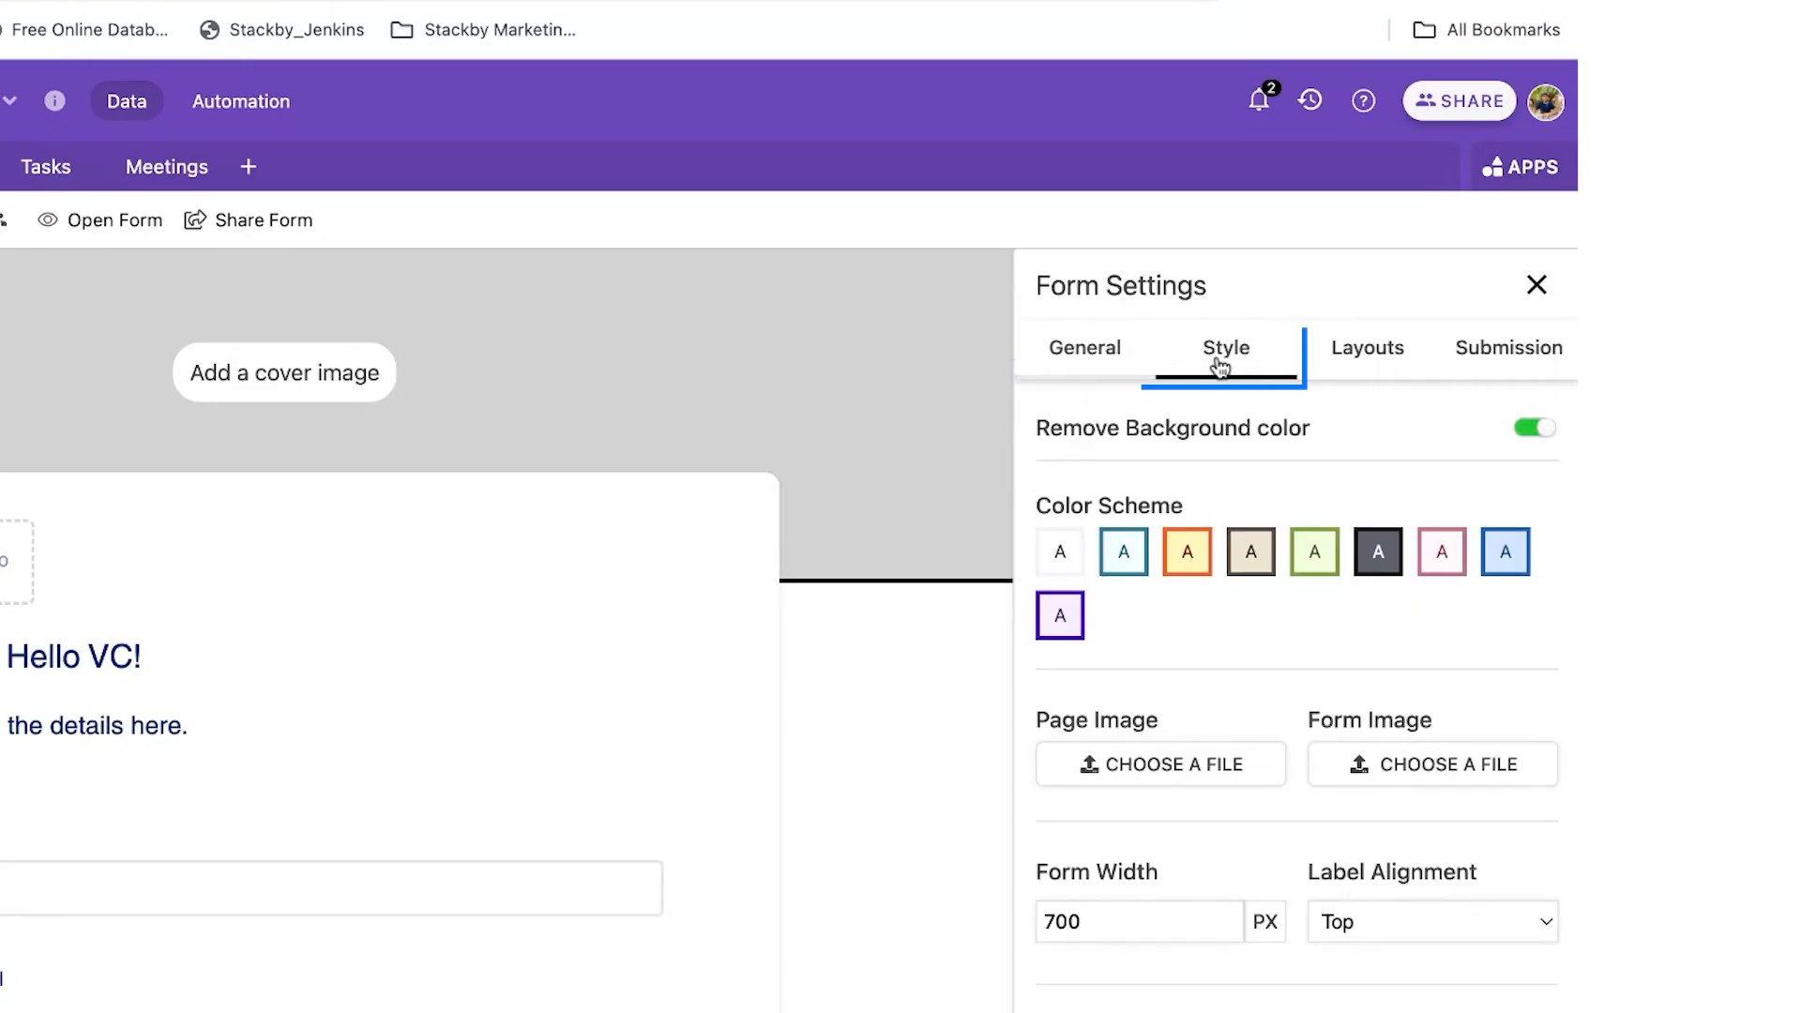
left_click(1347, 360)
left_click(1513, 364)
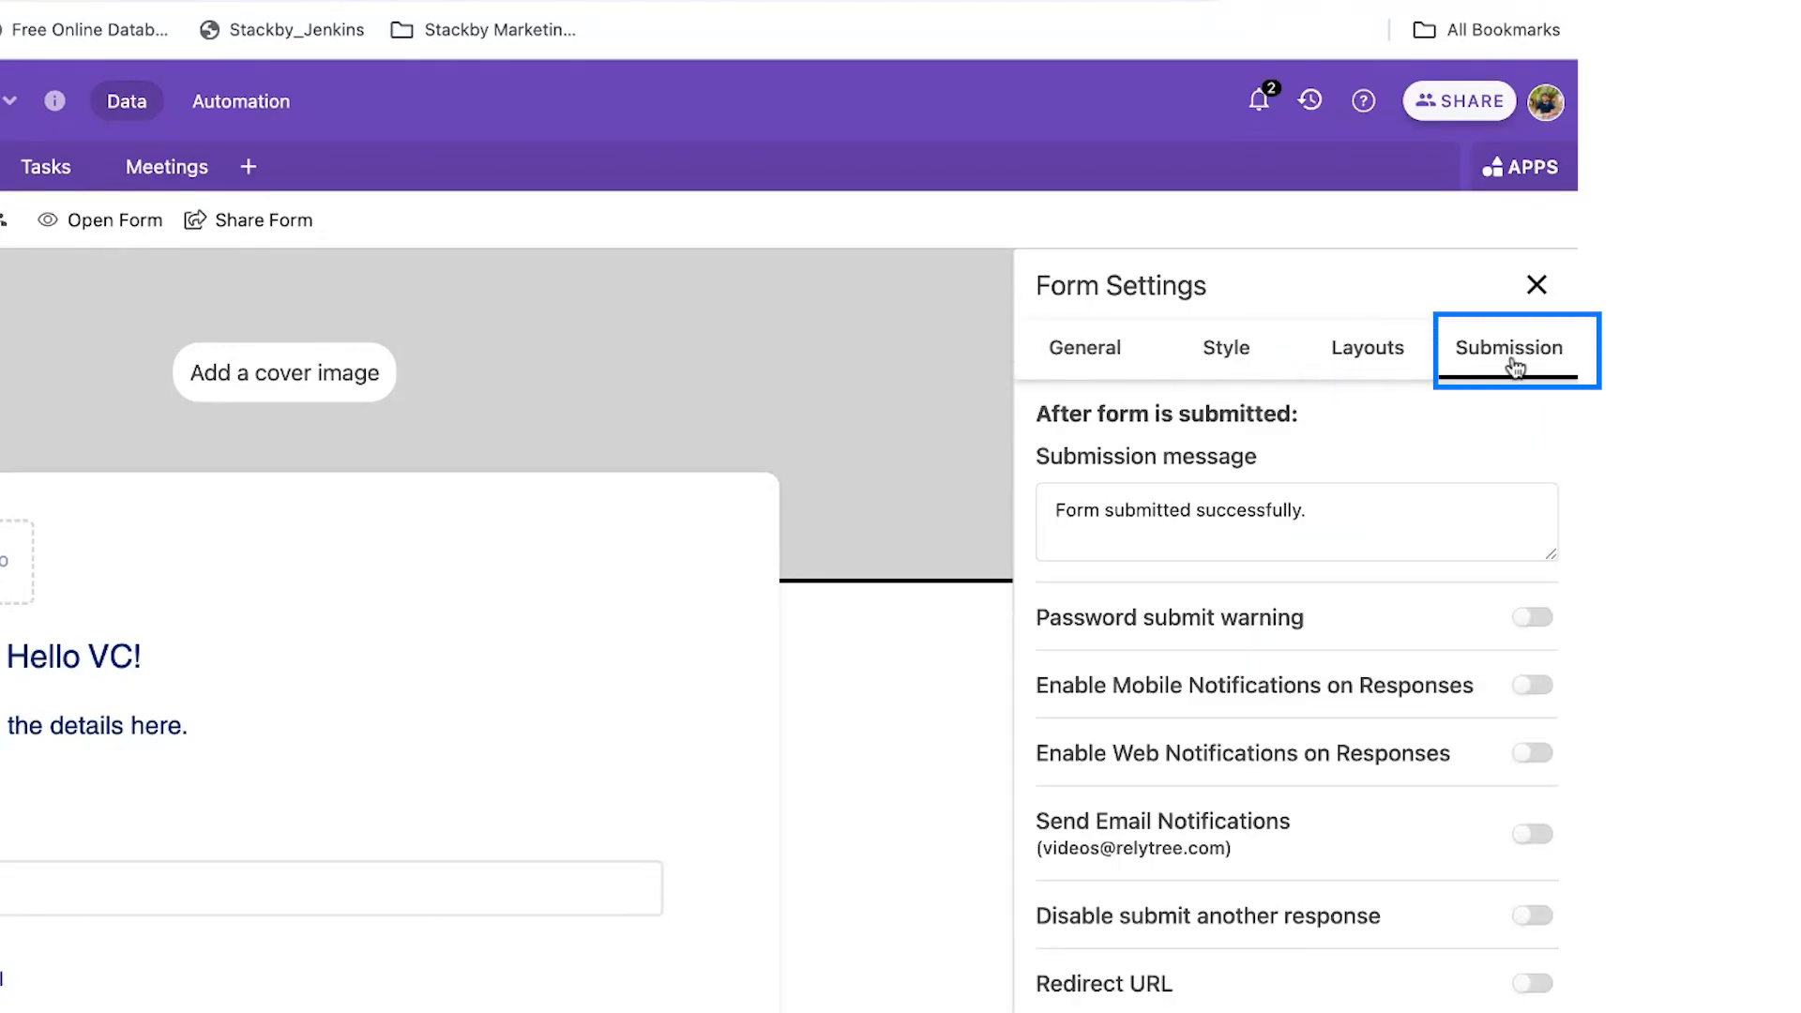
left_click(1079, 349)
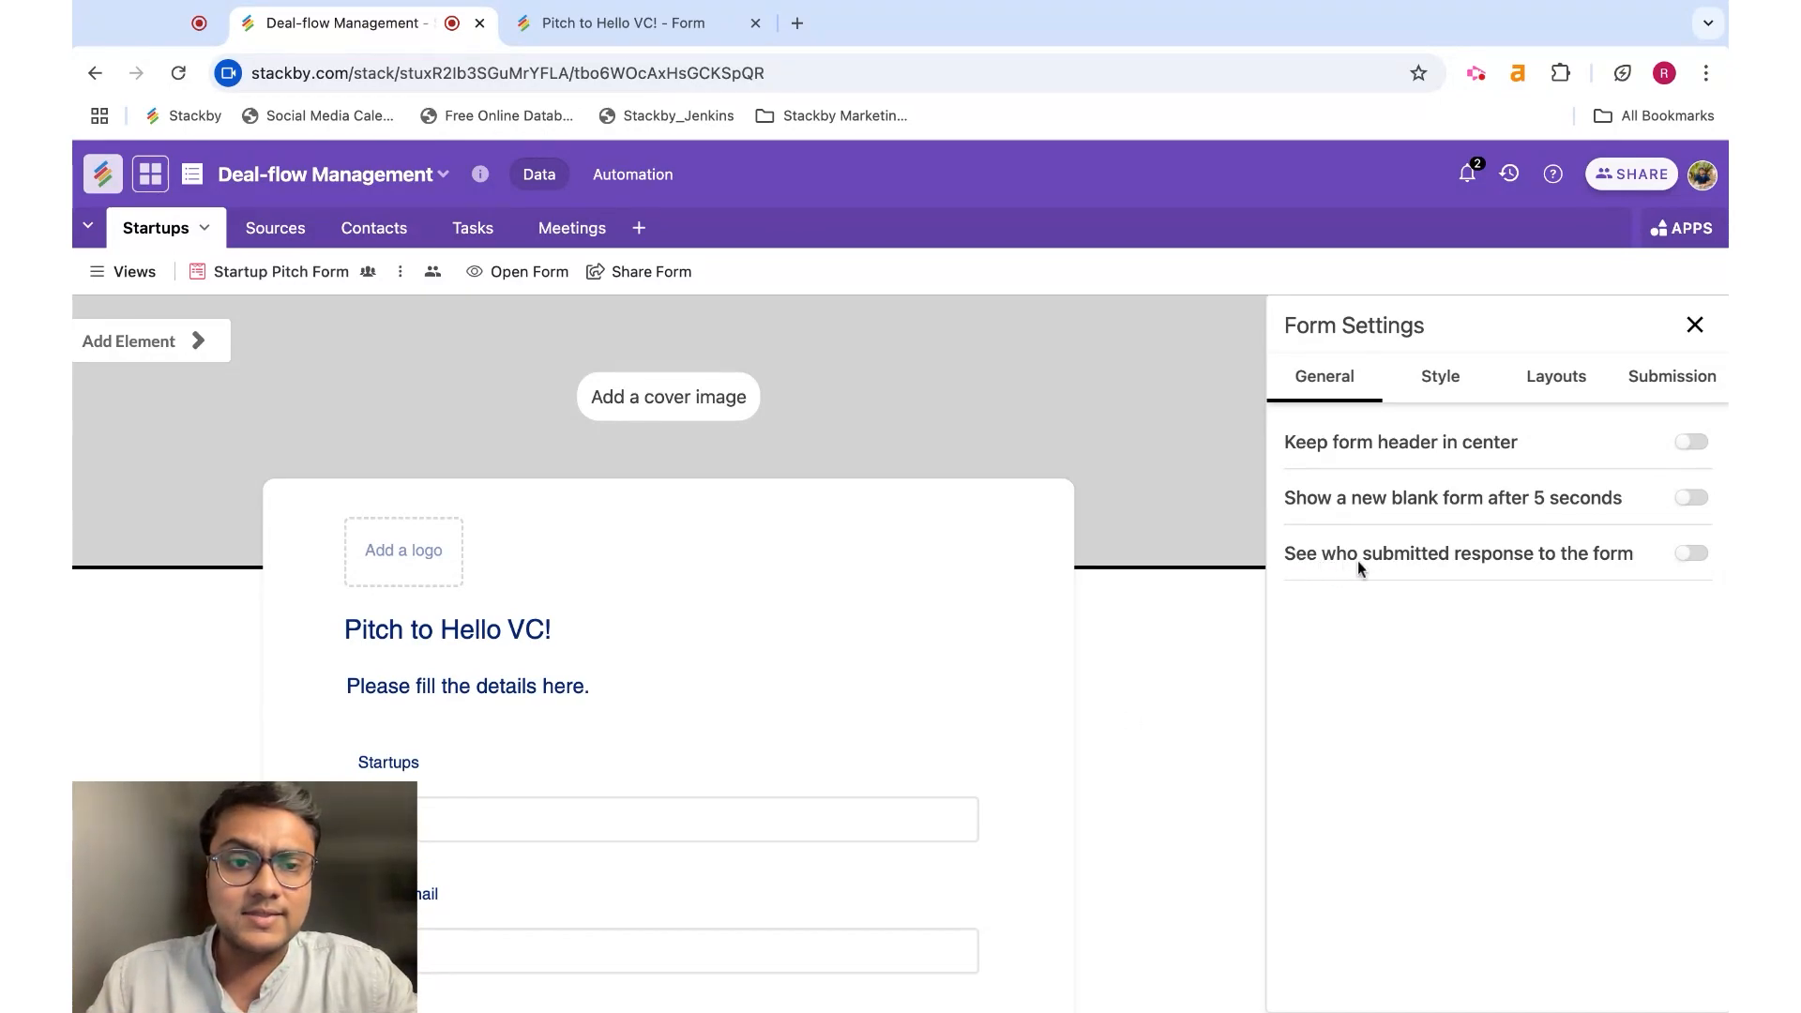
Try the "See who submitted response to the form" option, reload the live form to check it, and switch it back off.
left_click(1685, 554)
left_click(623, 23)
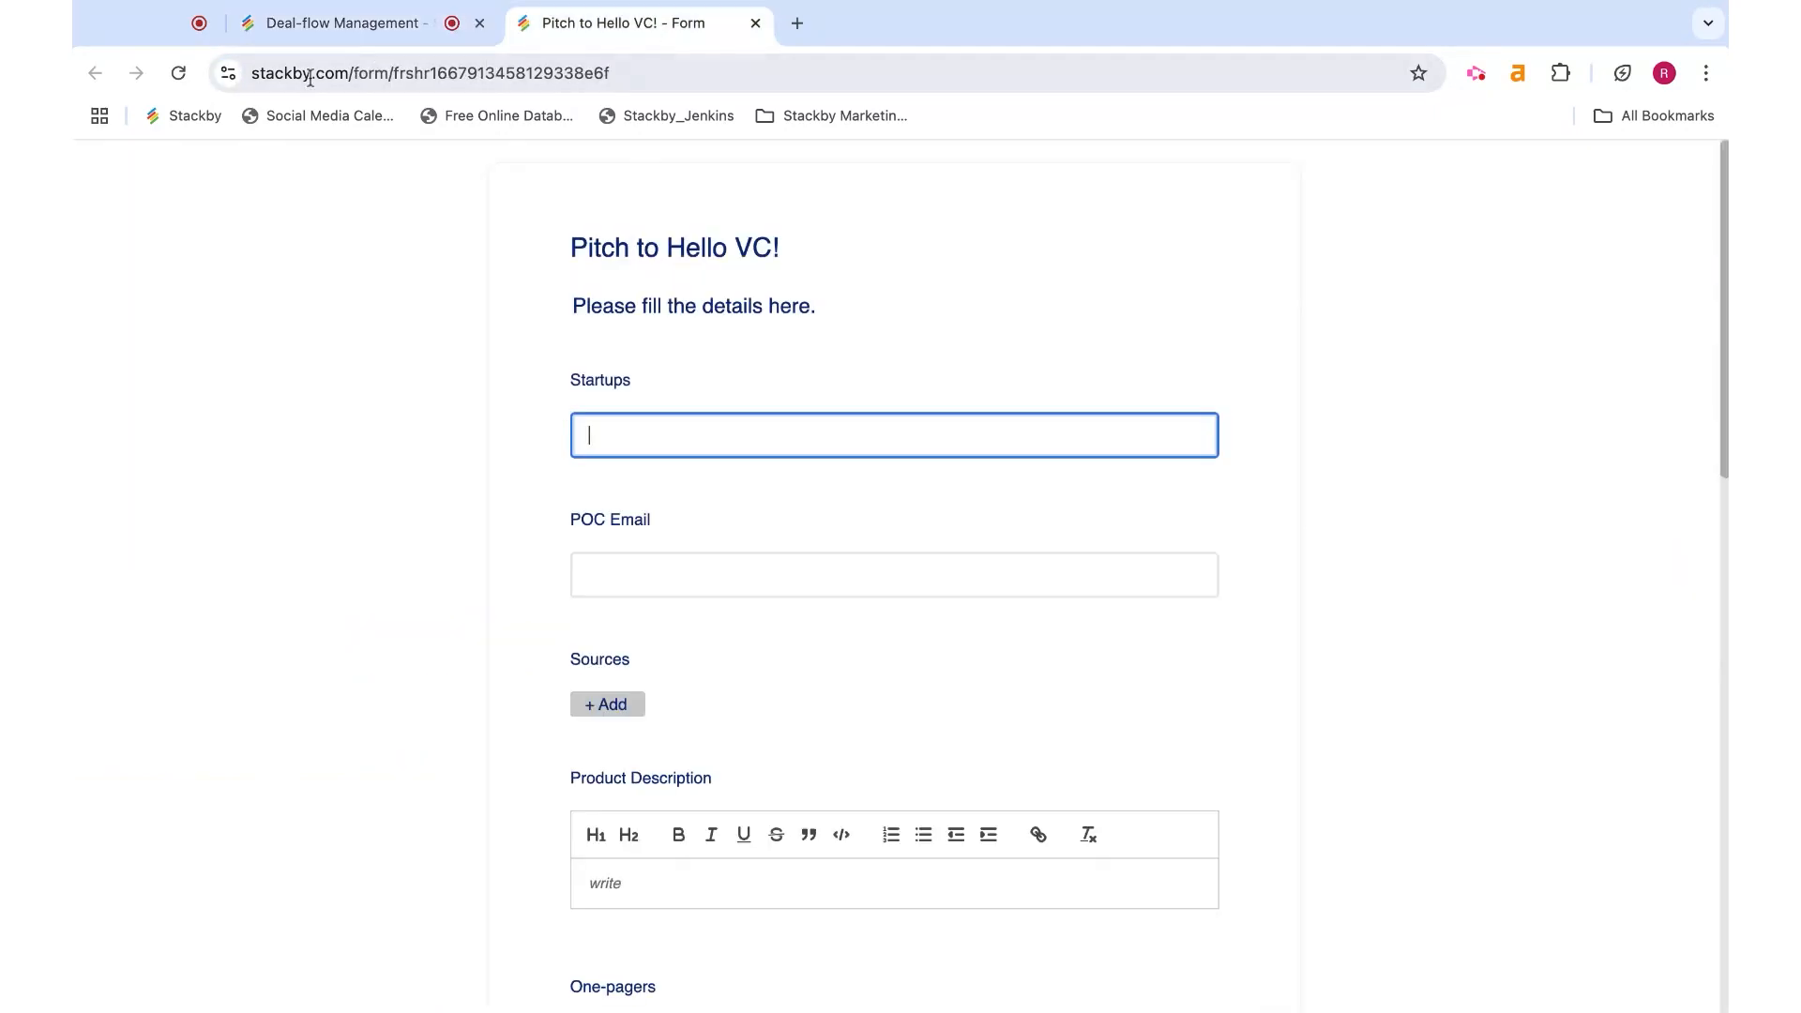
left_click(179, 75)
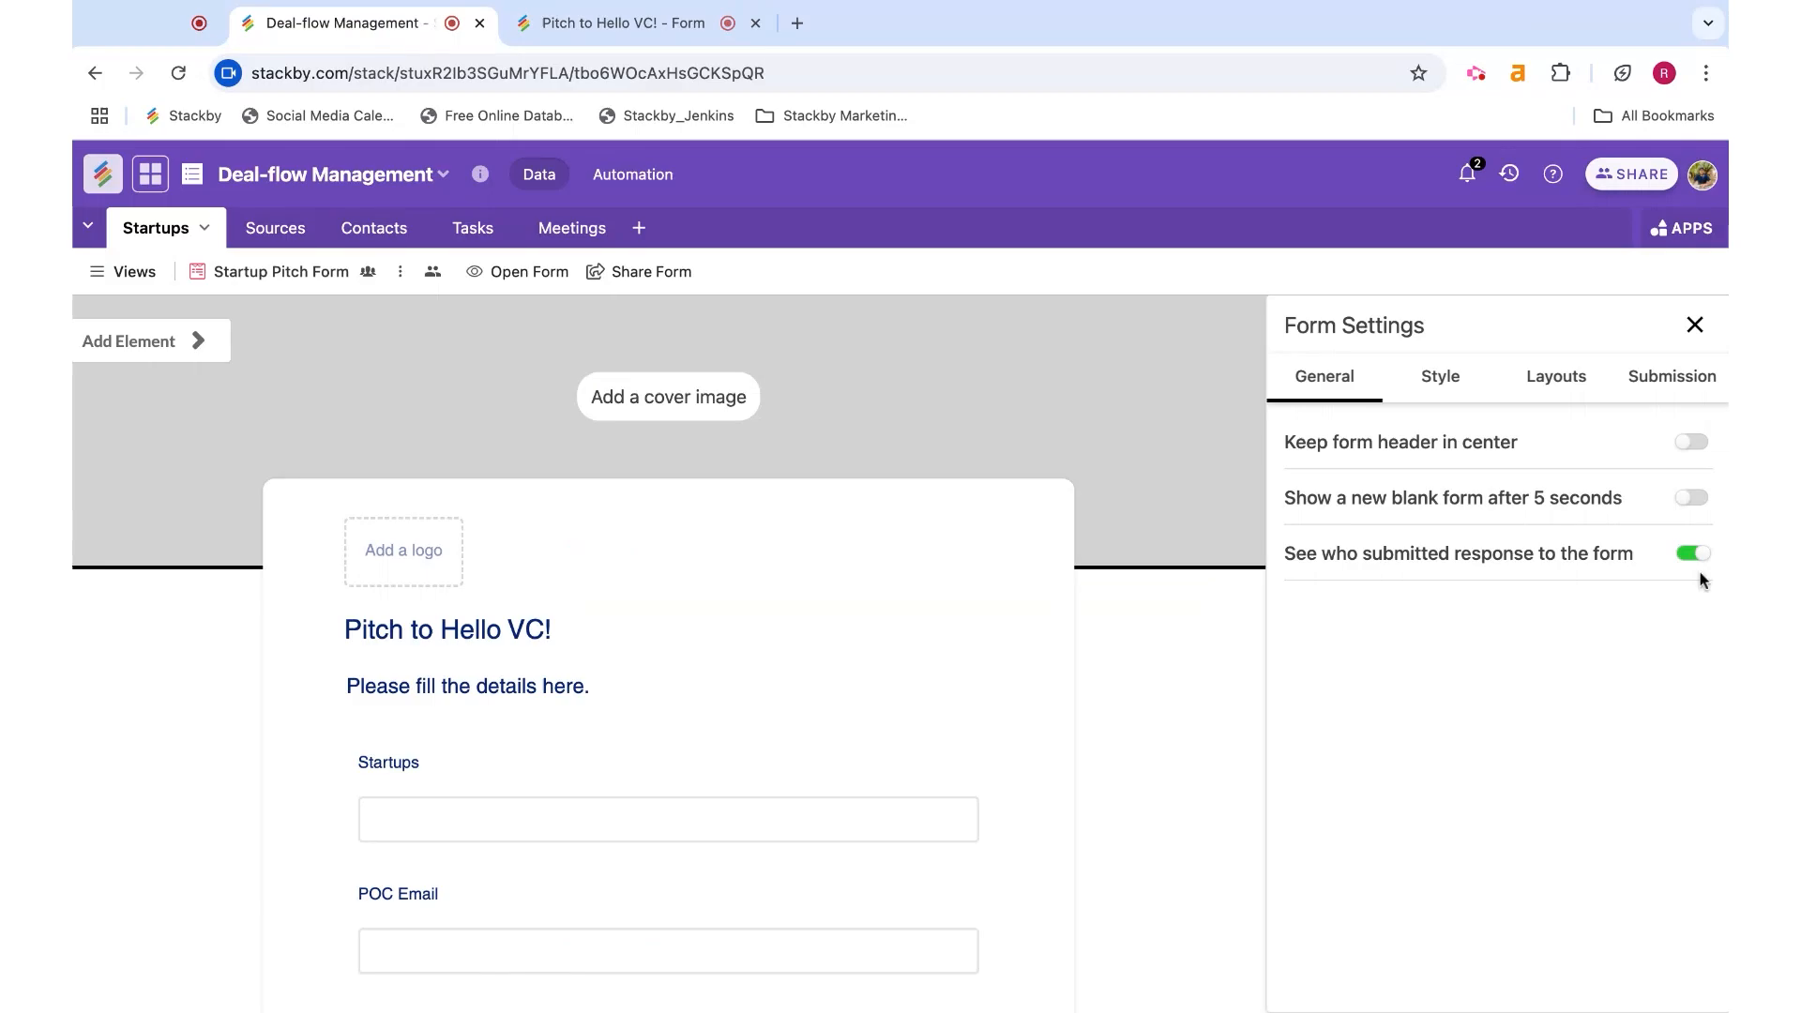
left_click(1693, 553)
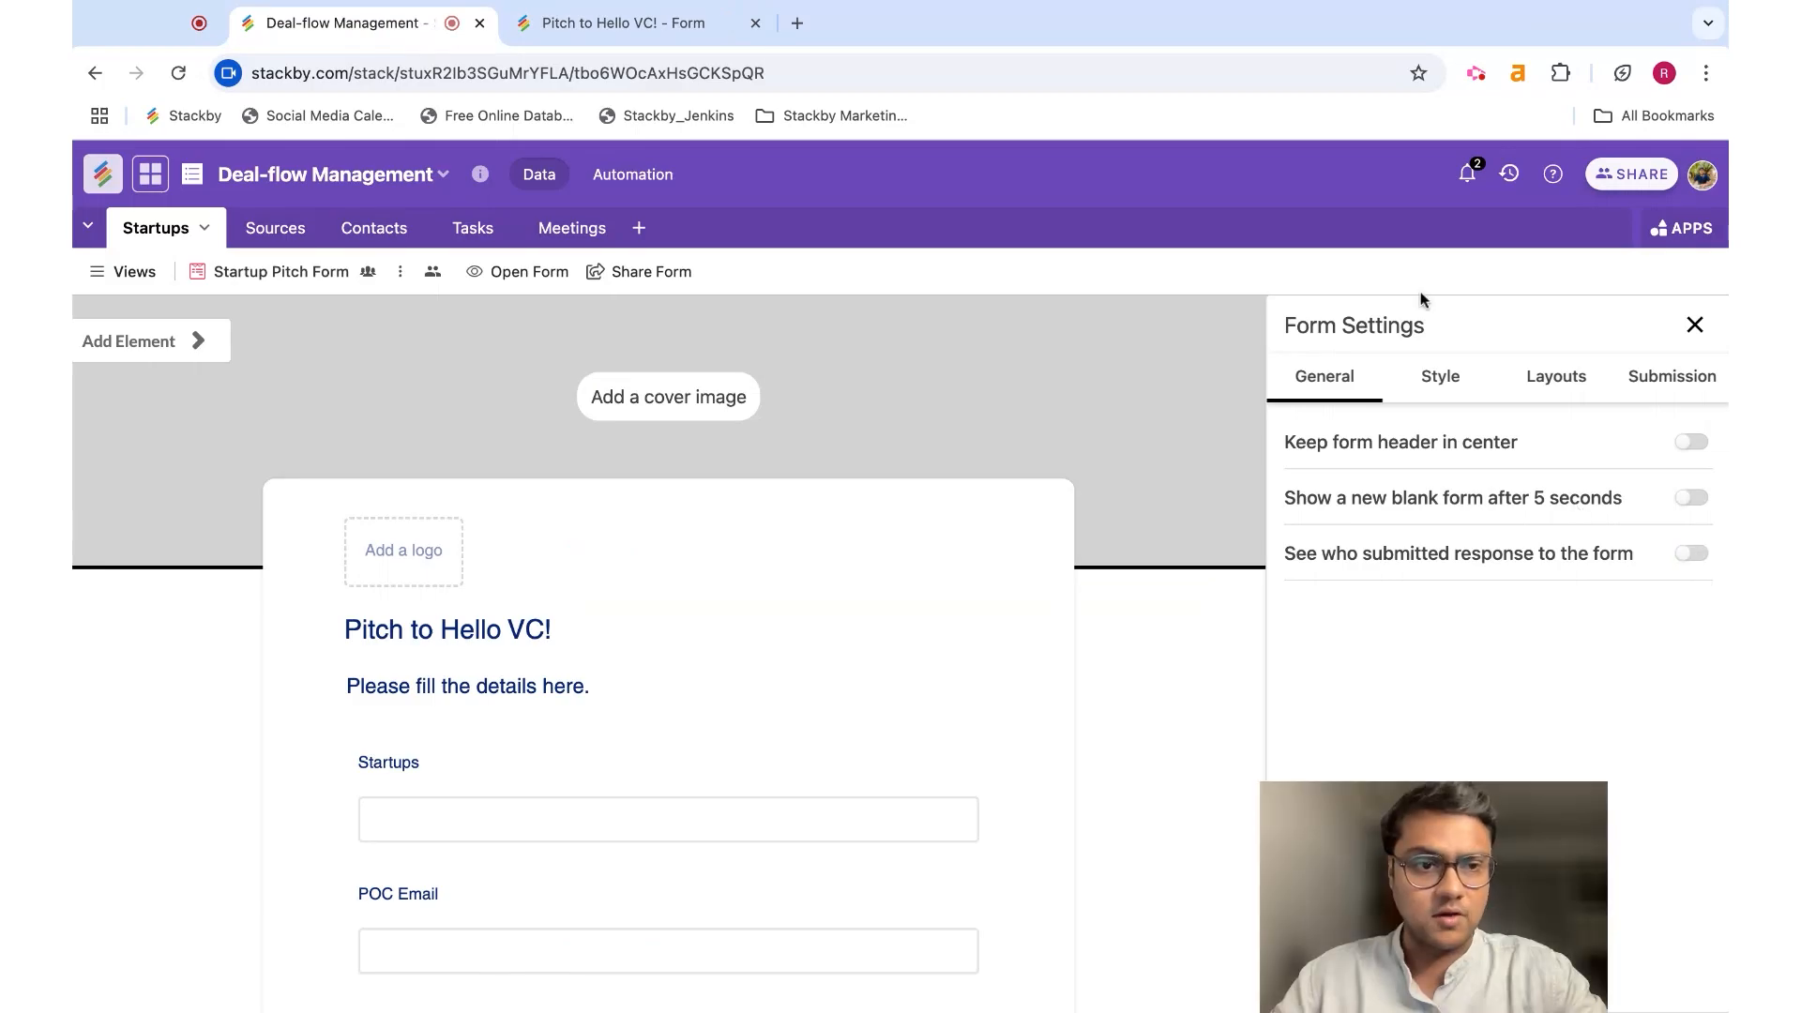
In the form's style settings, try disabling Remove Background color and re-enable it.
left_click(1432, 377)
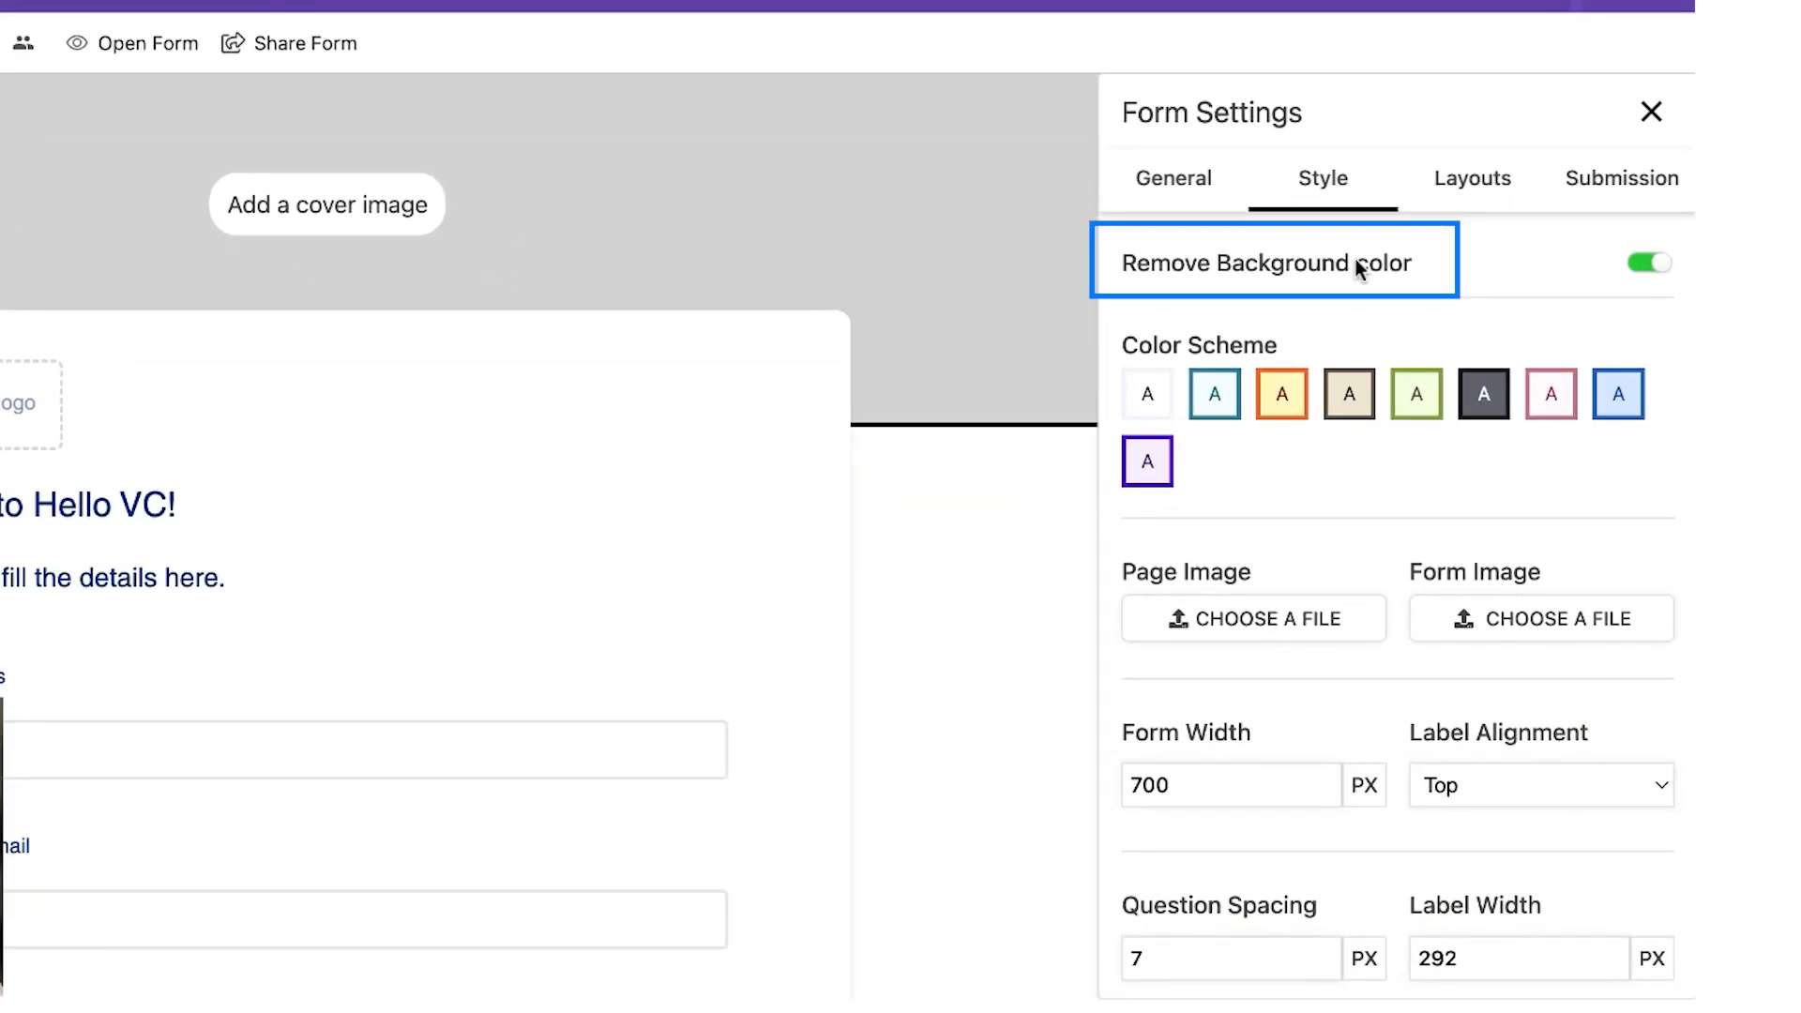
left_click(1649, 265)
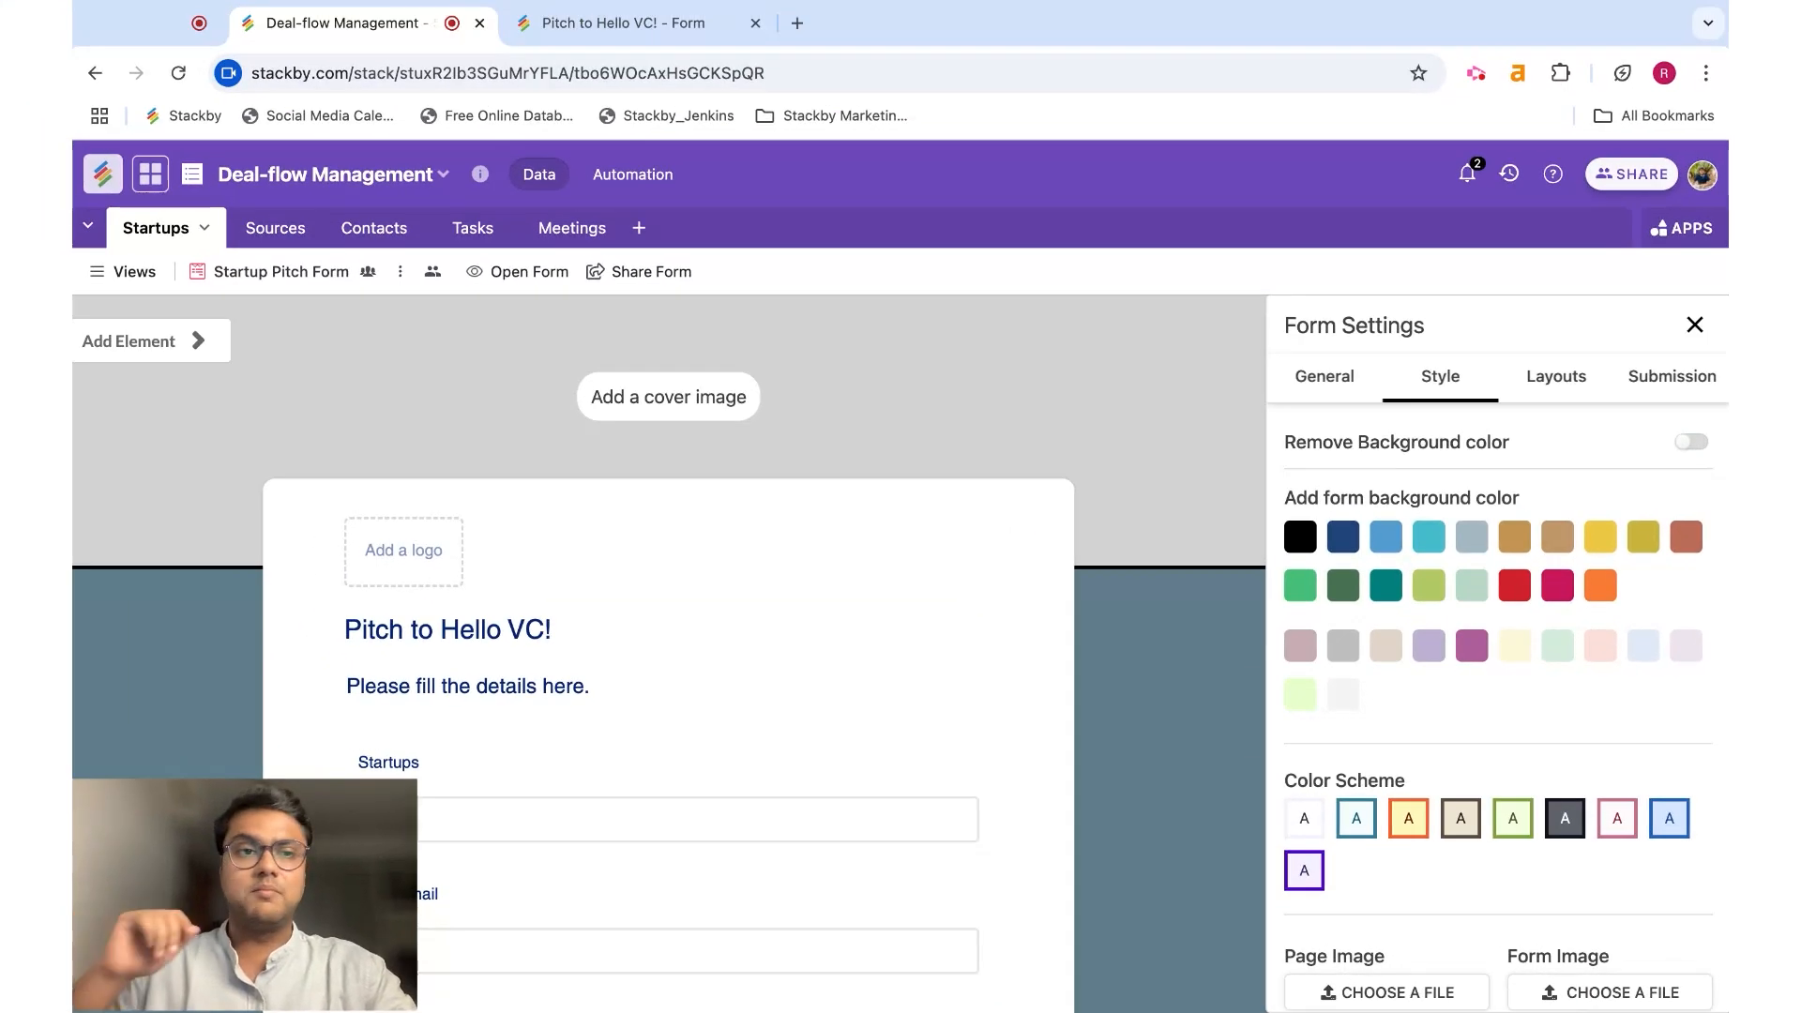
left_click(1648, 265)
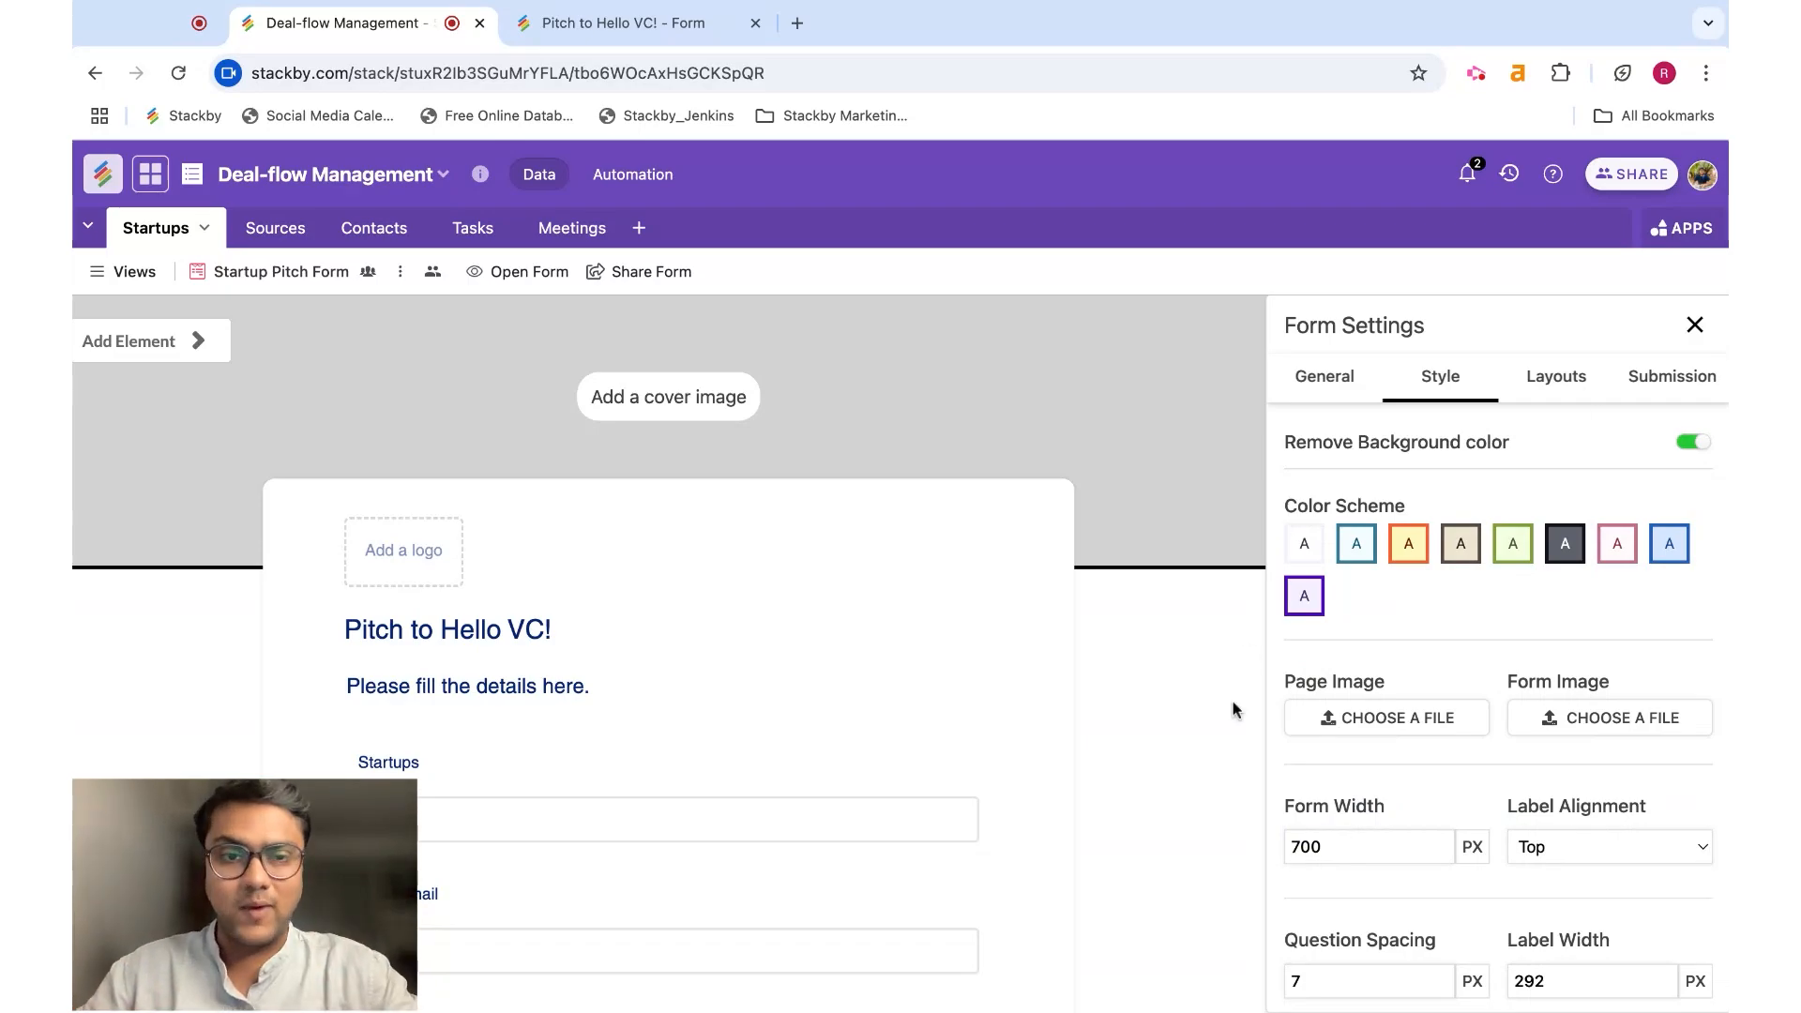
Apply the teal color scheme to the form and reload the live form to review the new look.
left_click(1357, 544)
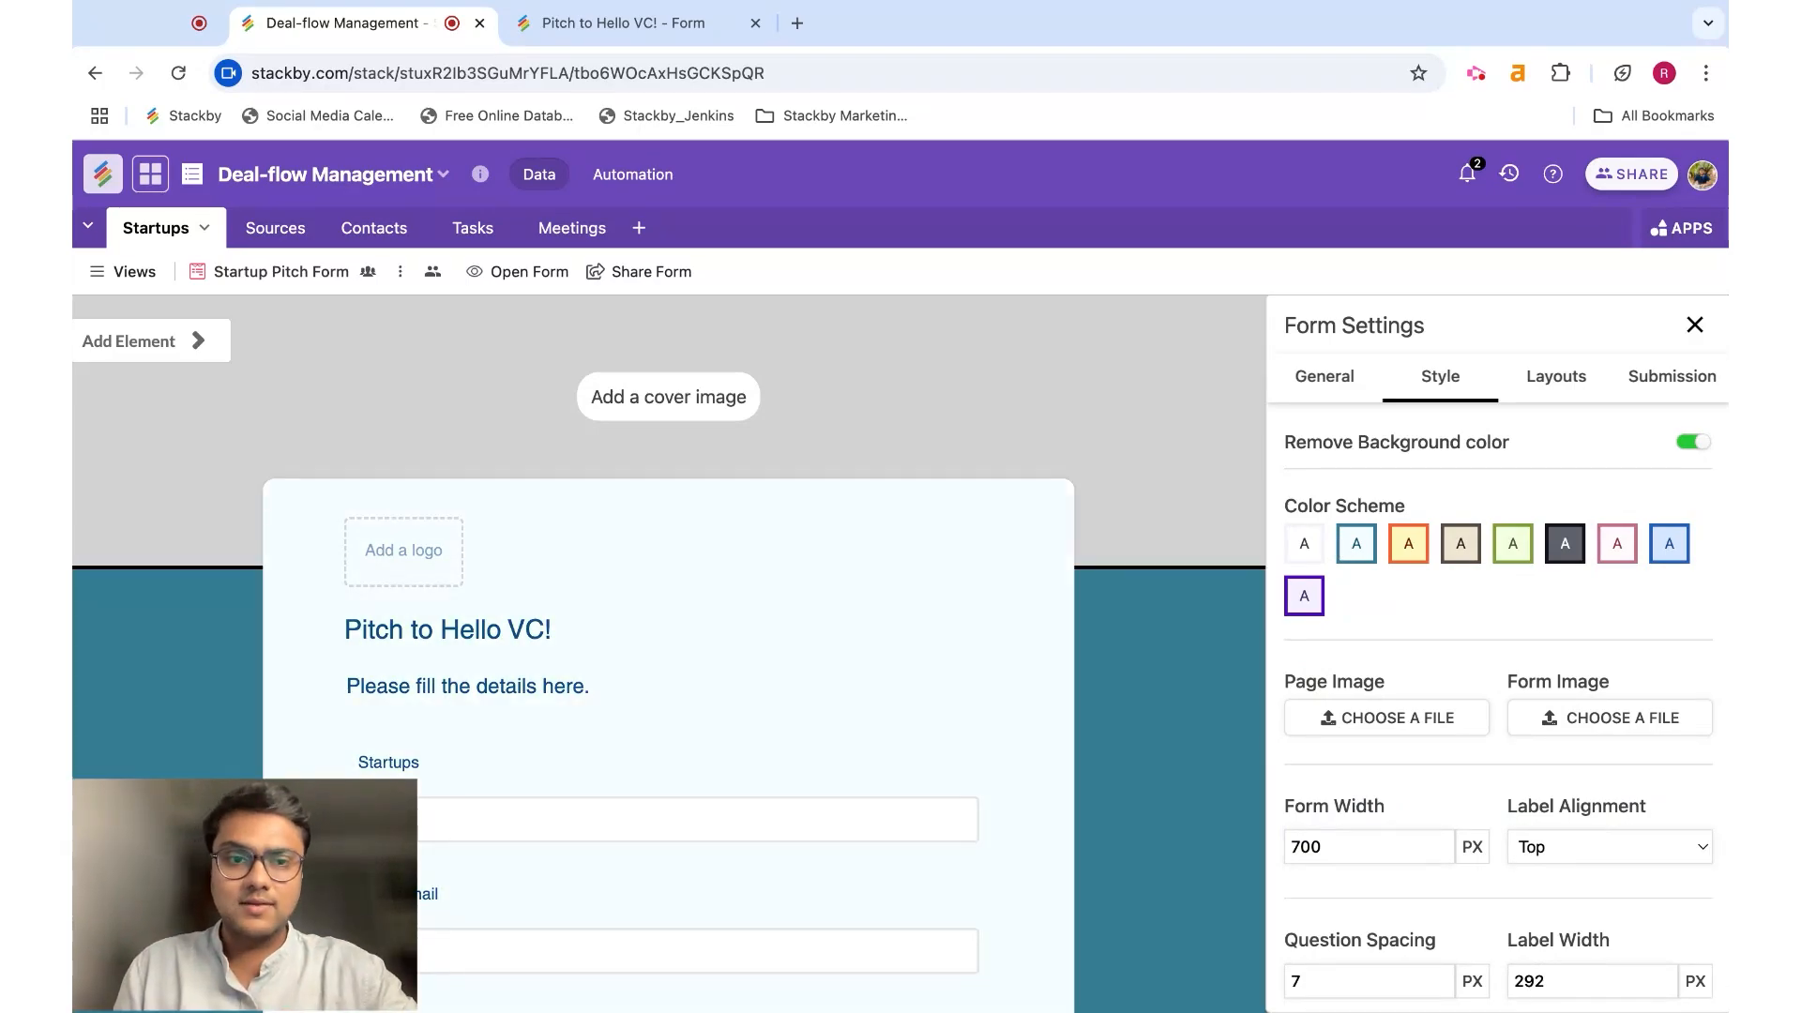
left_click(638, 22)
left_click(178, 74)
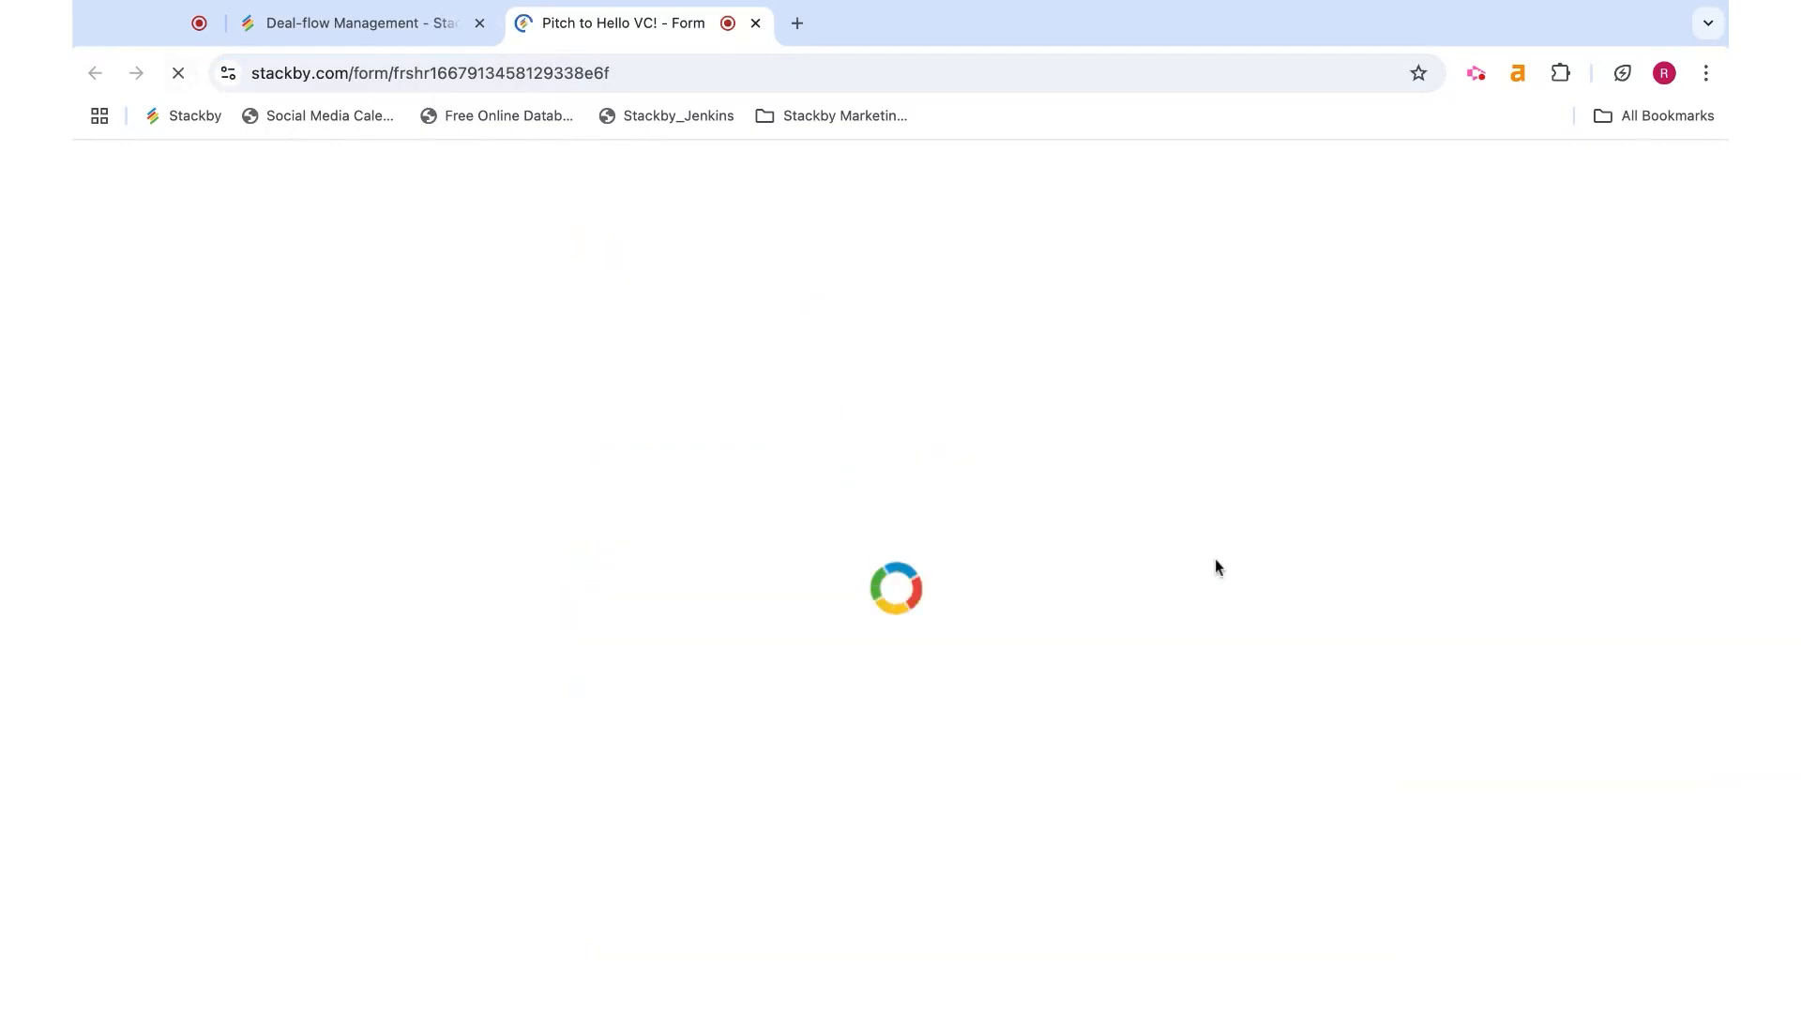
scroll(1251, 572, "down", 1)
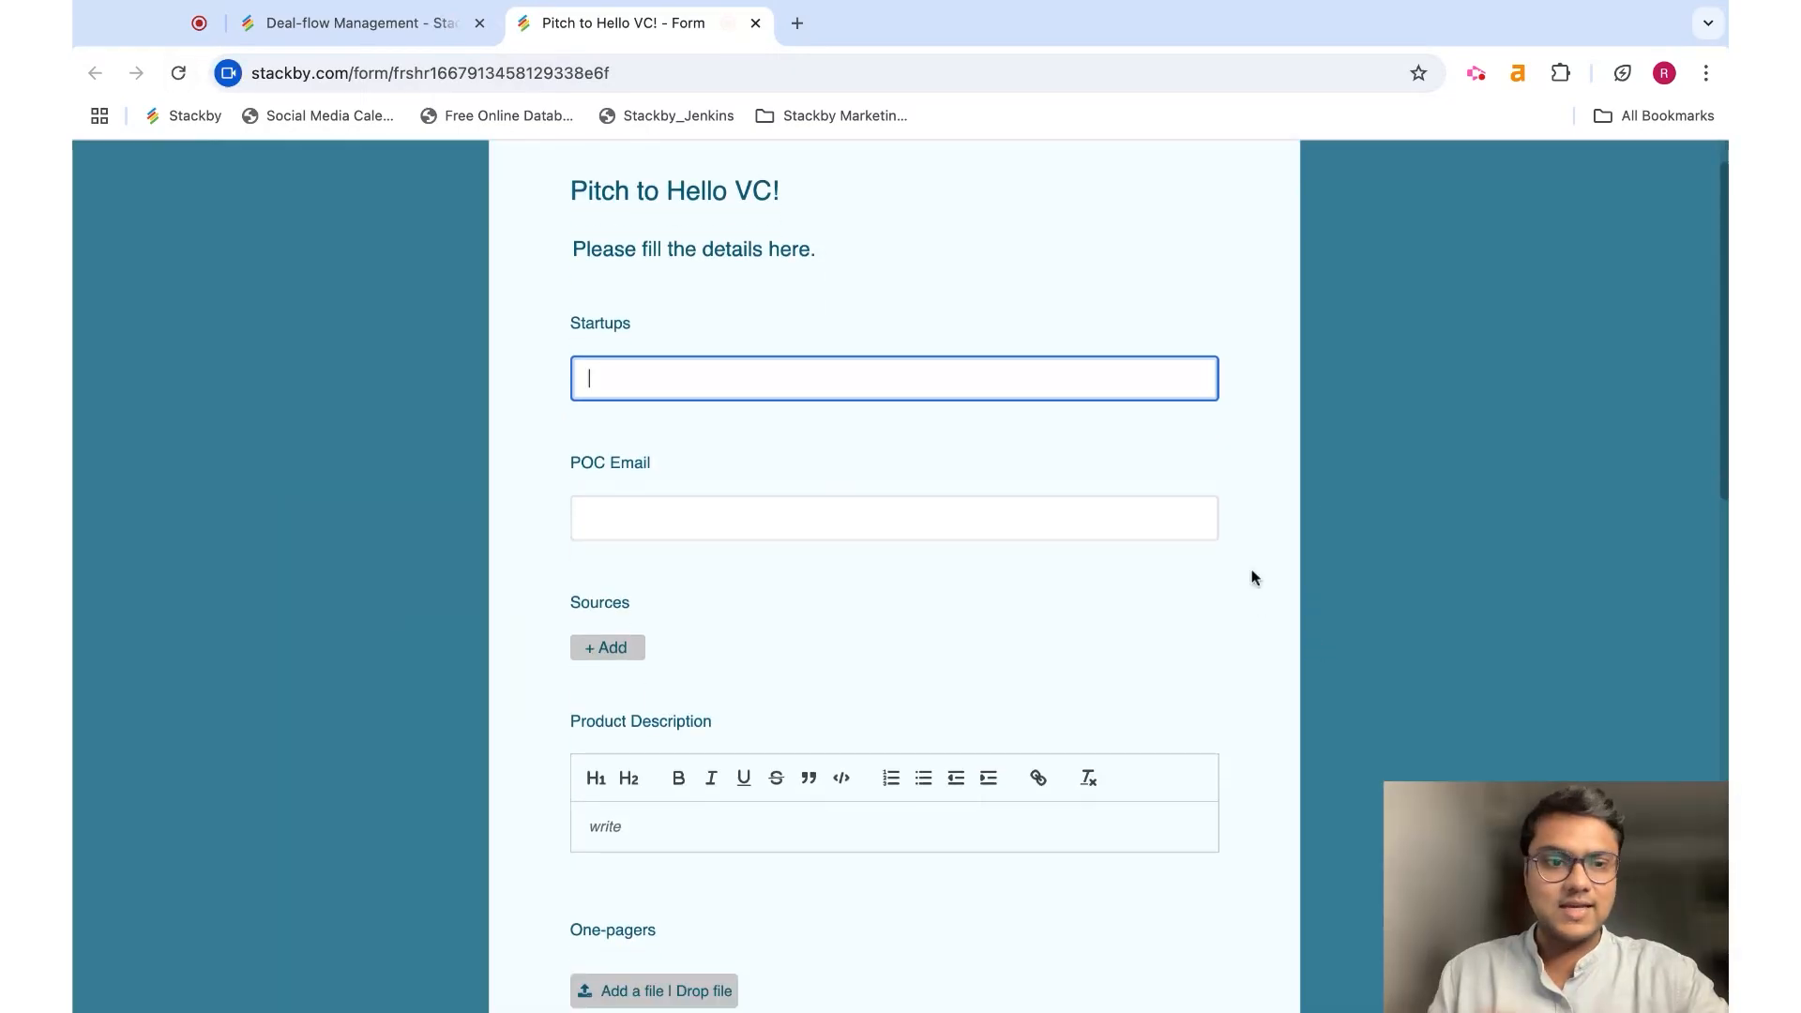
scroll(1251, 576, "down", 15)
scroll(1252, 576, "up", 15)
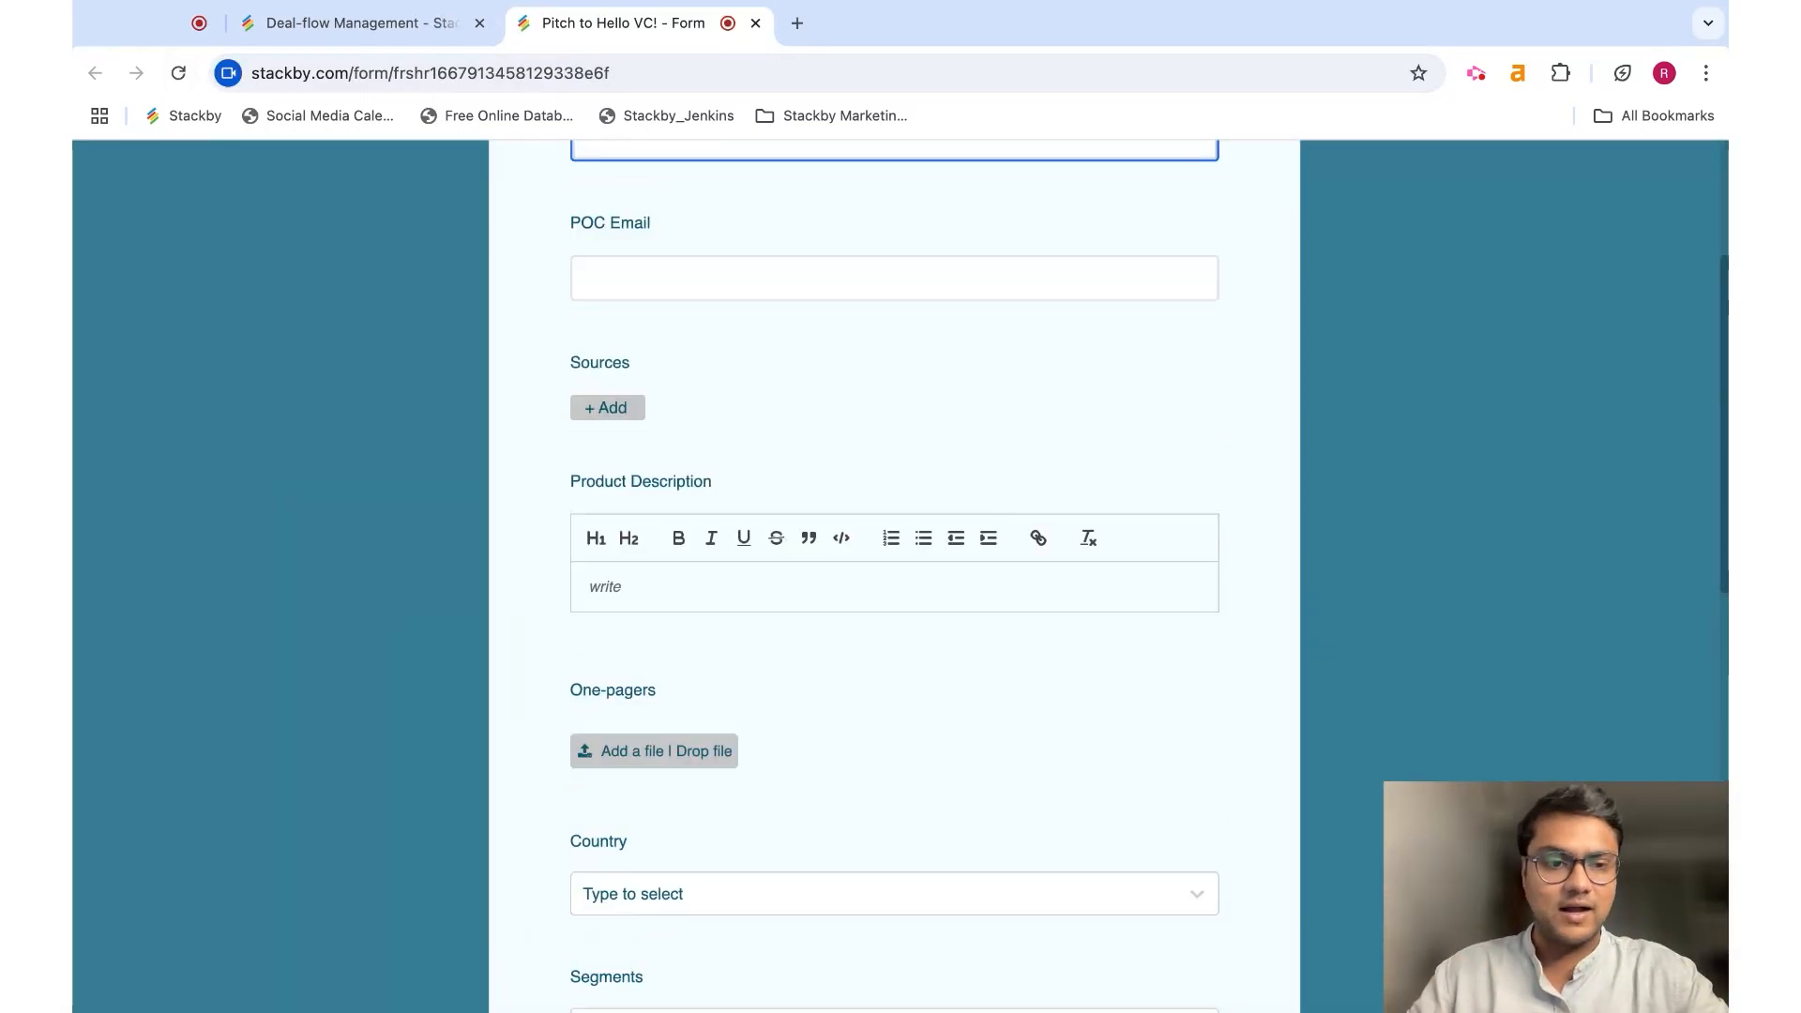
Try a dashboard screenshot as the form's page image, check it on the live form, and remove the image.
left_click(355, 24)
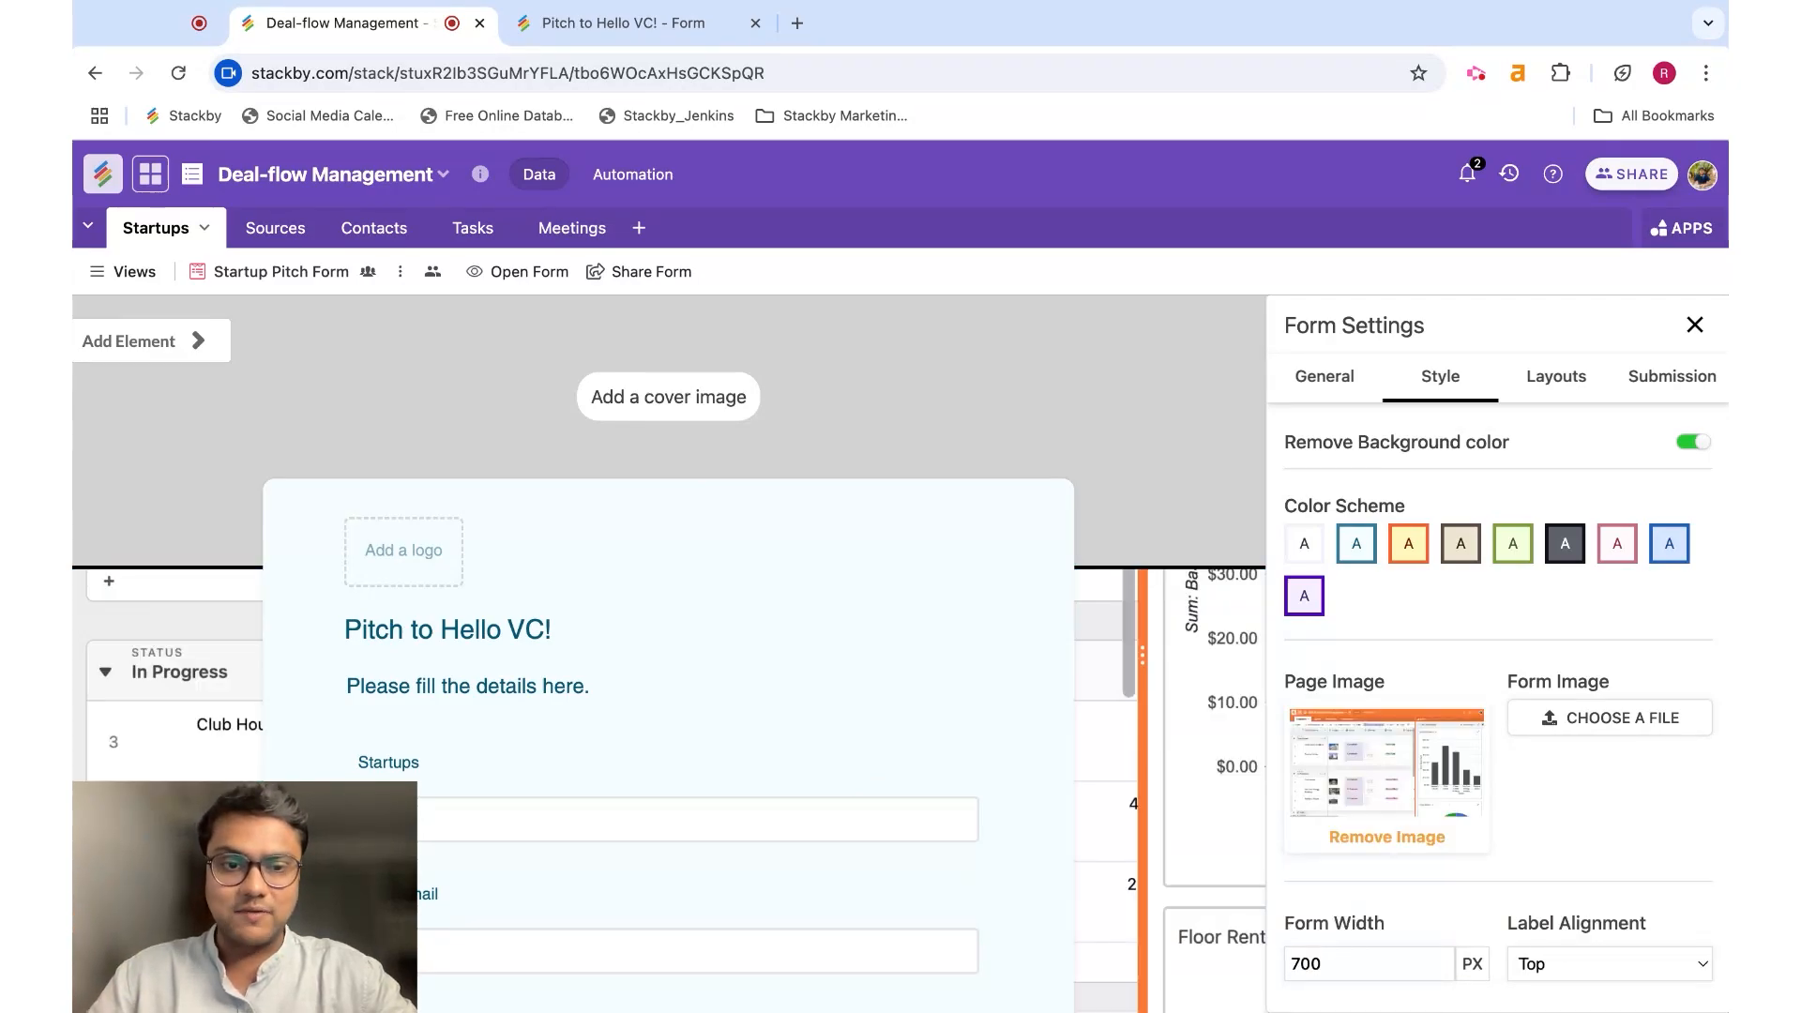
left_click(642, 20)
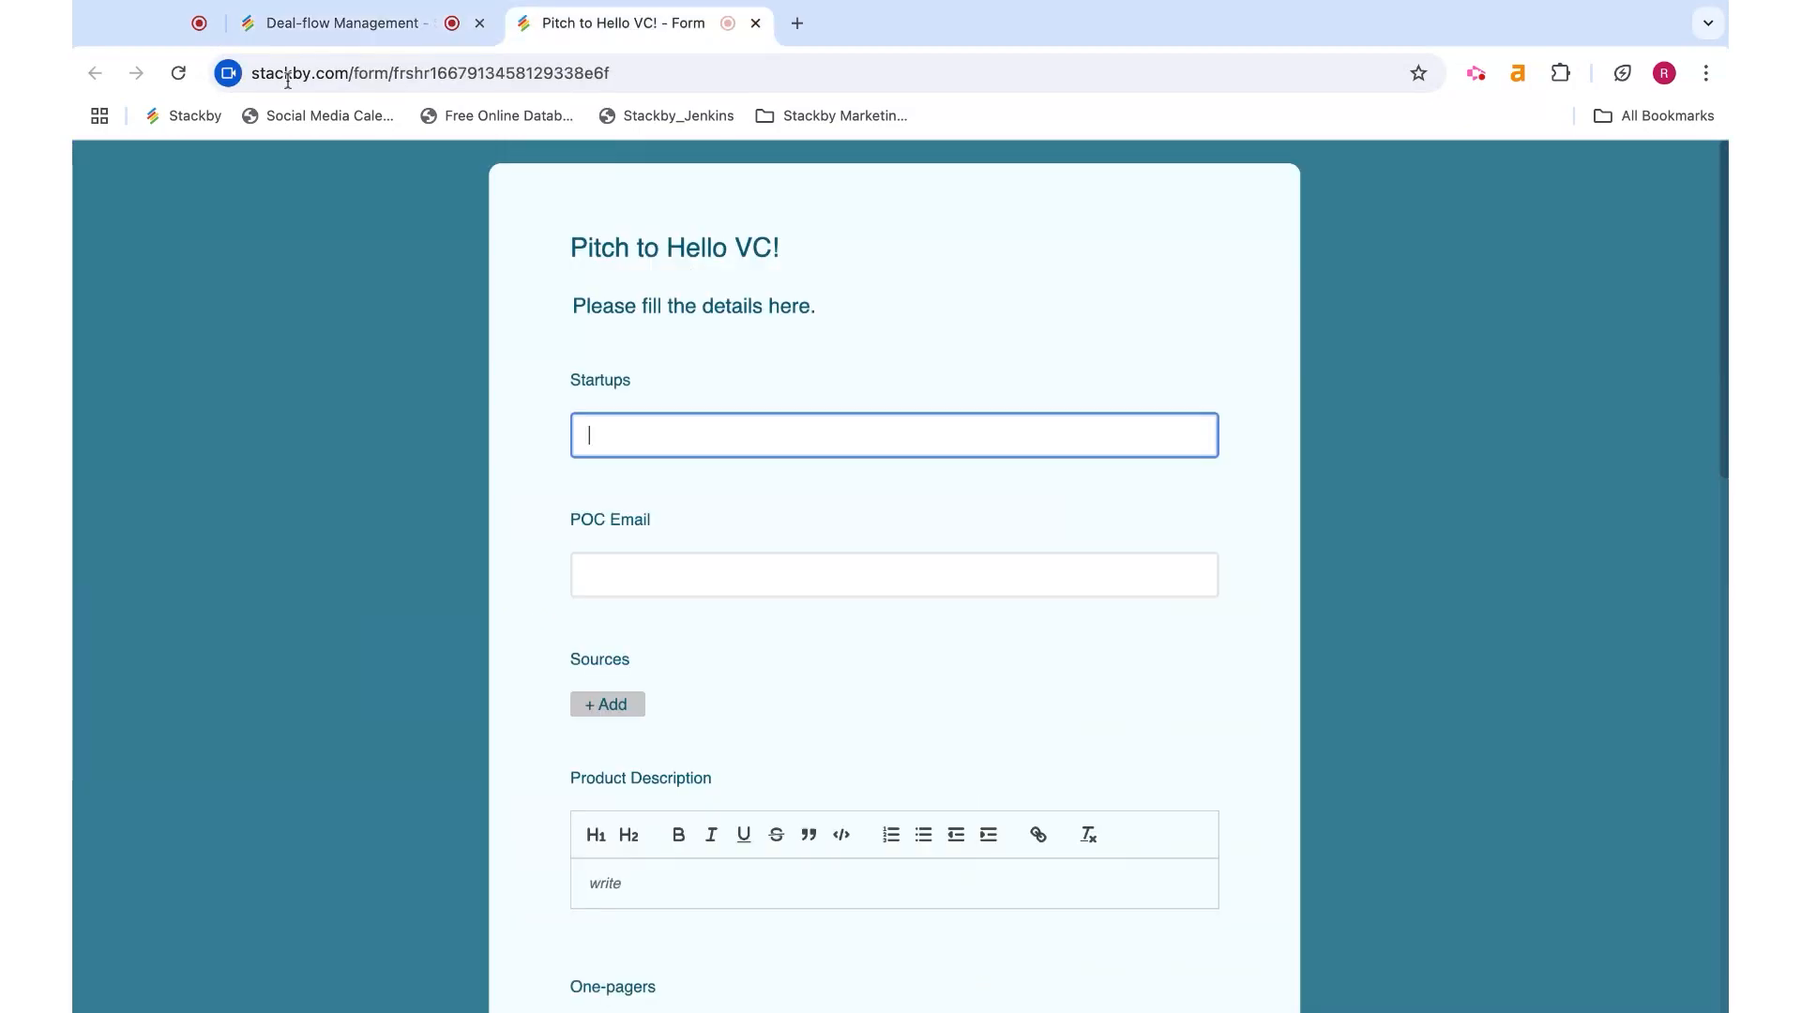
left_click(179, 73)
scroll(1365, 593, "down", 3)
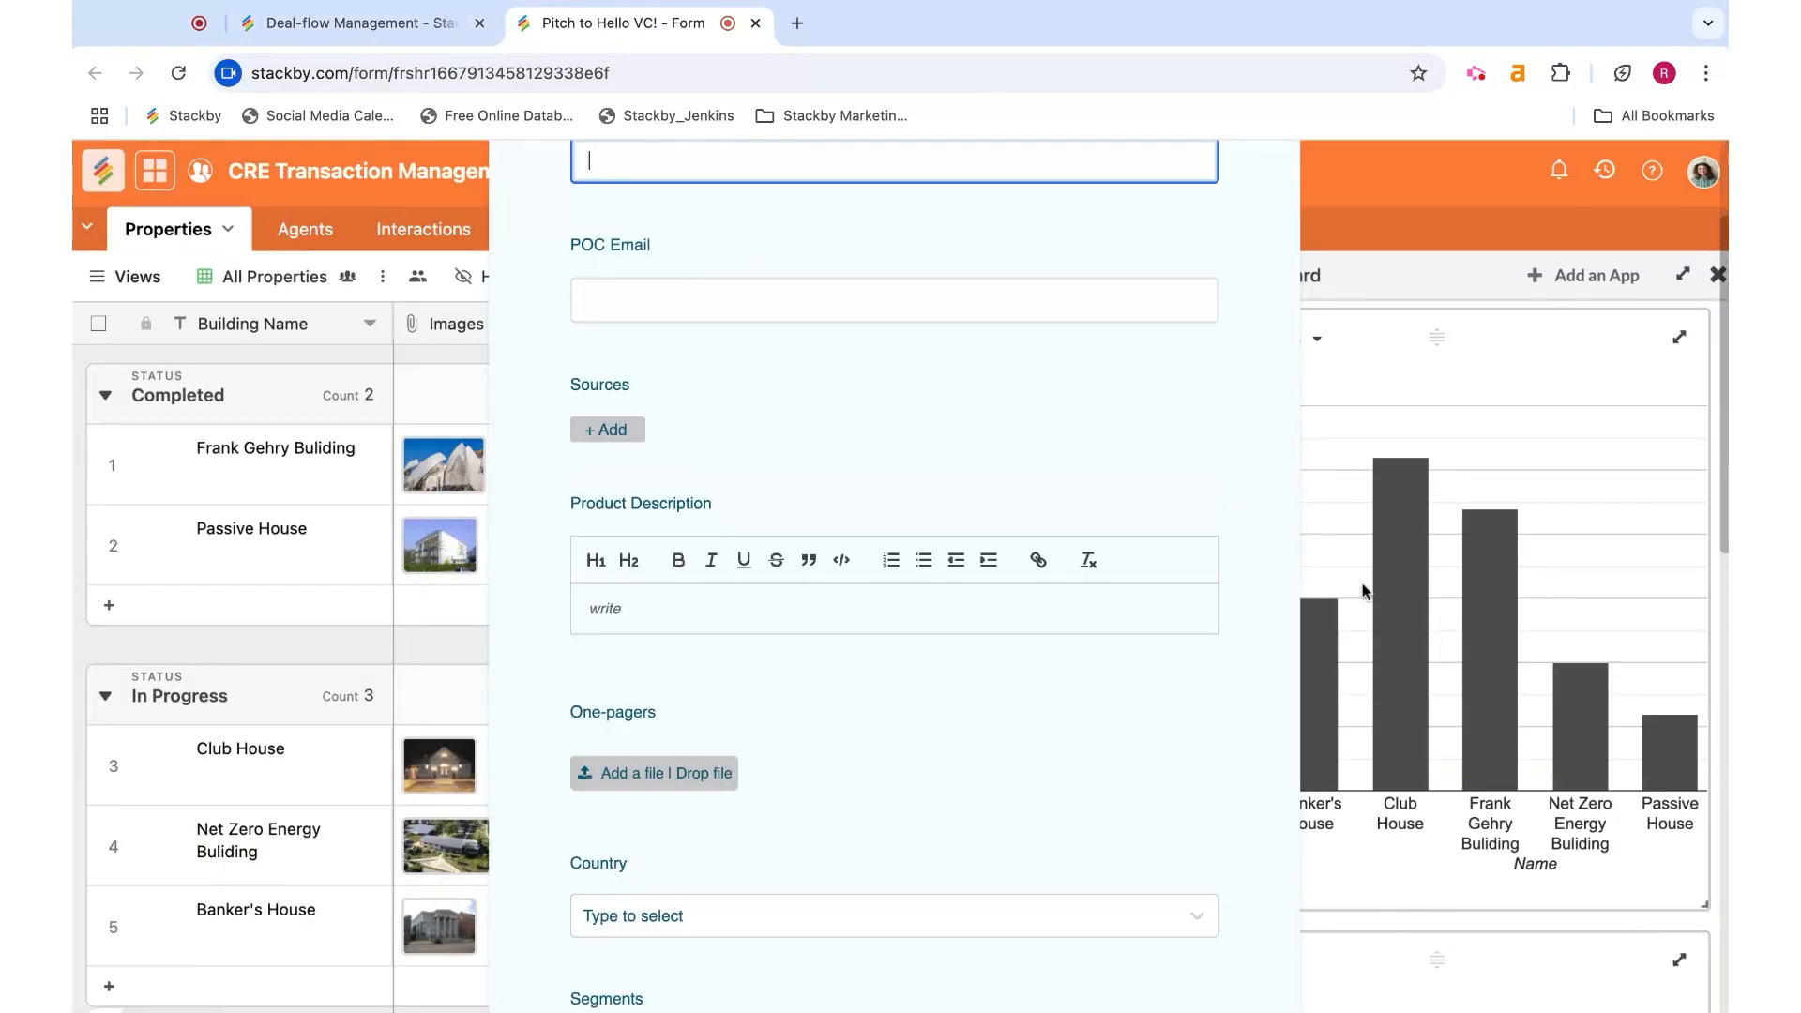
scroll(1365, 592, "up", 3)
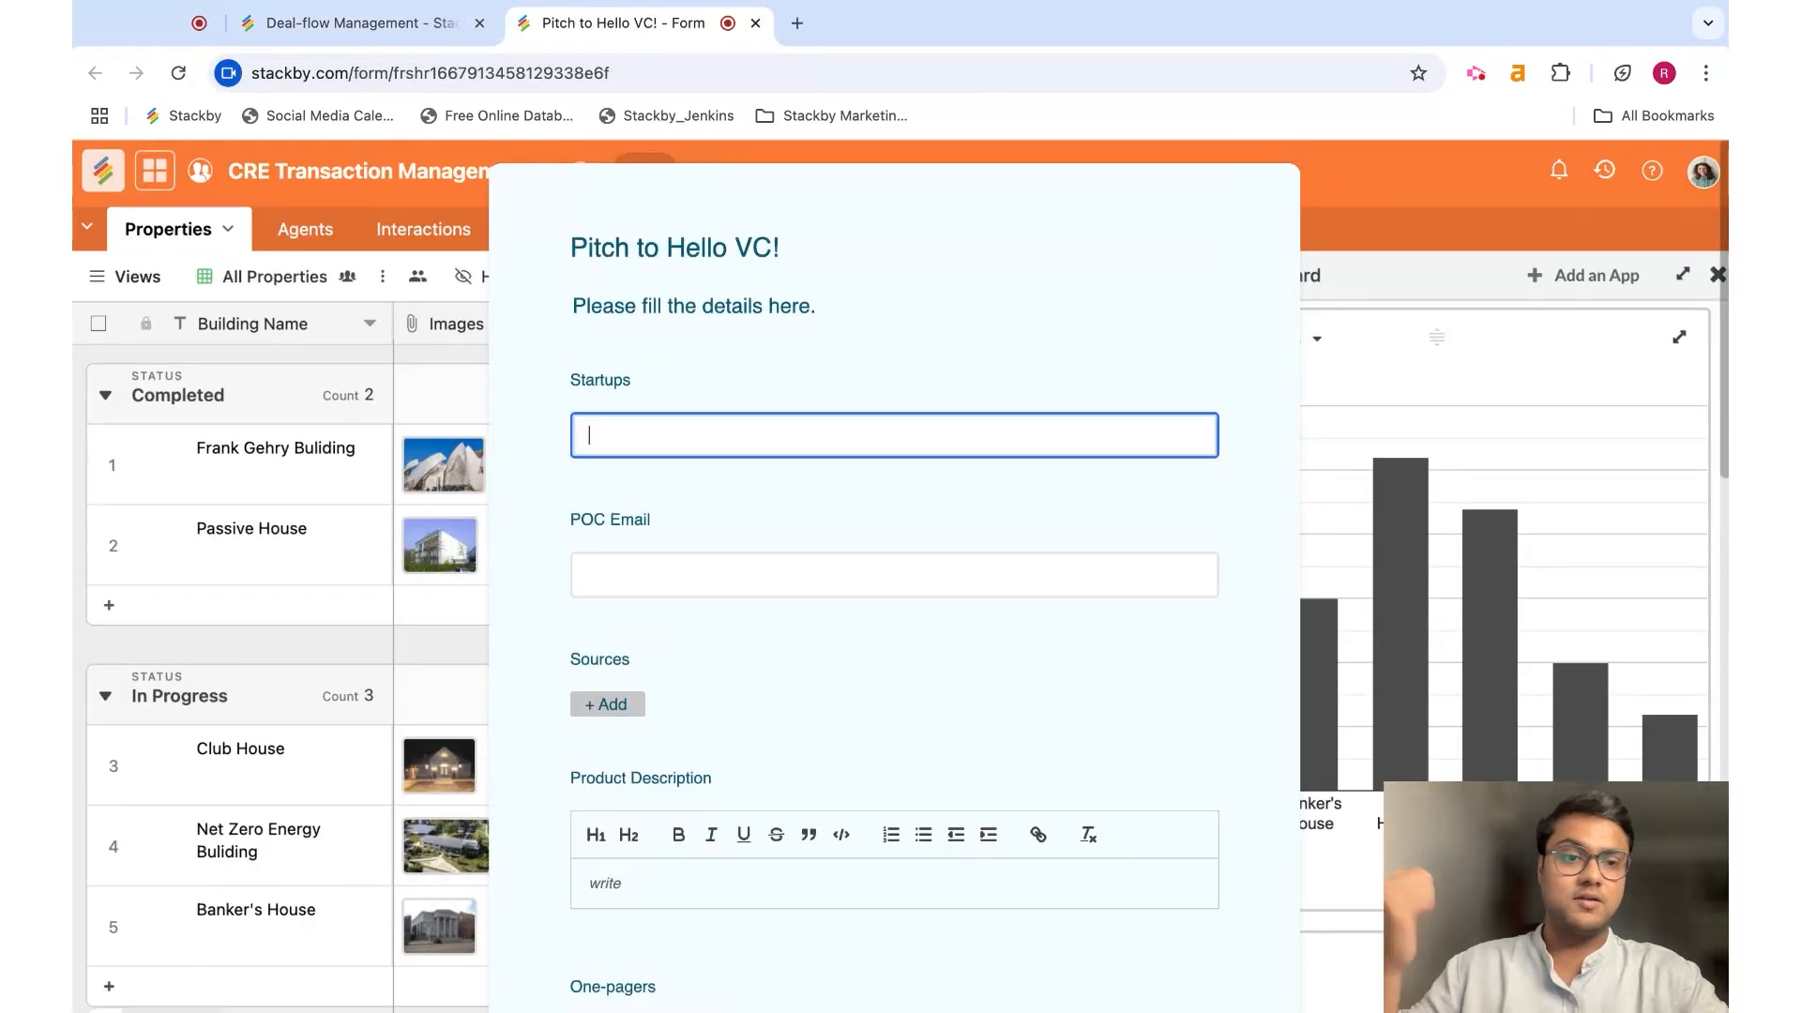
left_click(366, 24)
left_click_drag(1483, 874, 990, 874)
left_click(1351, 835)
Set the form width to 1000 px in the style settings.
scroll(1295, 704, "down", 3)
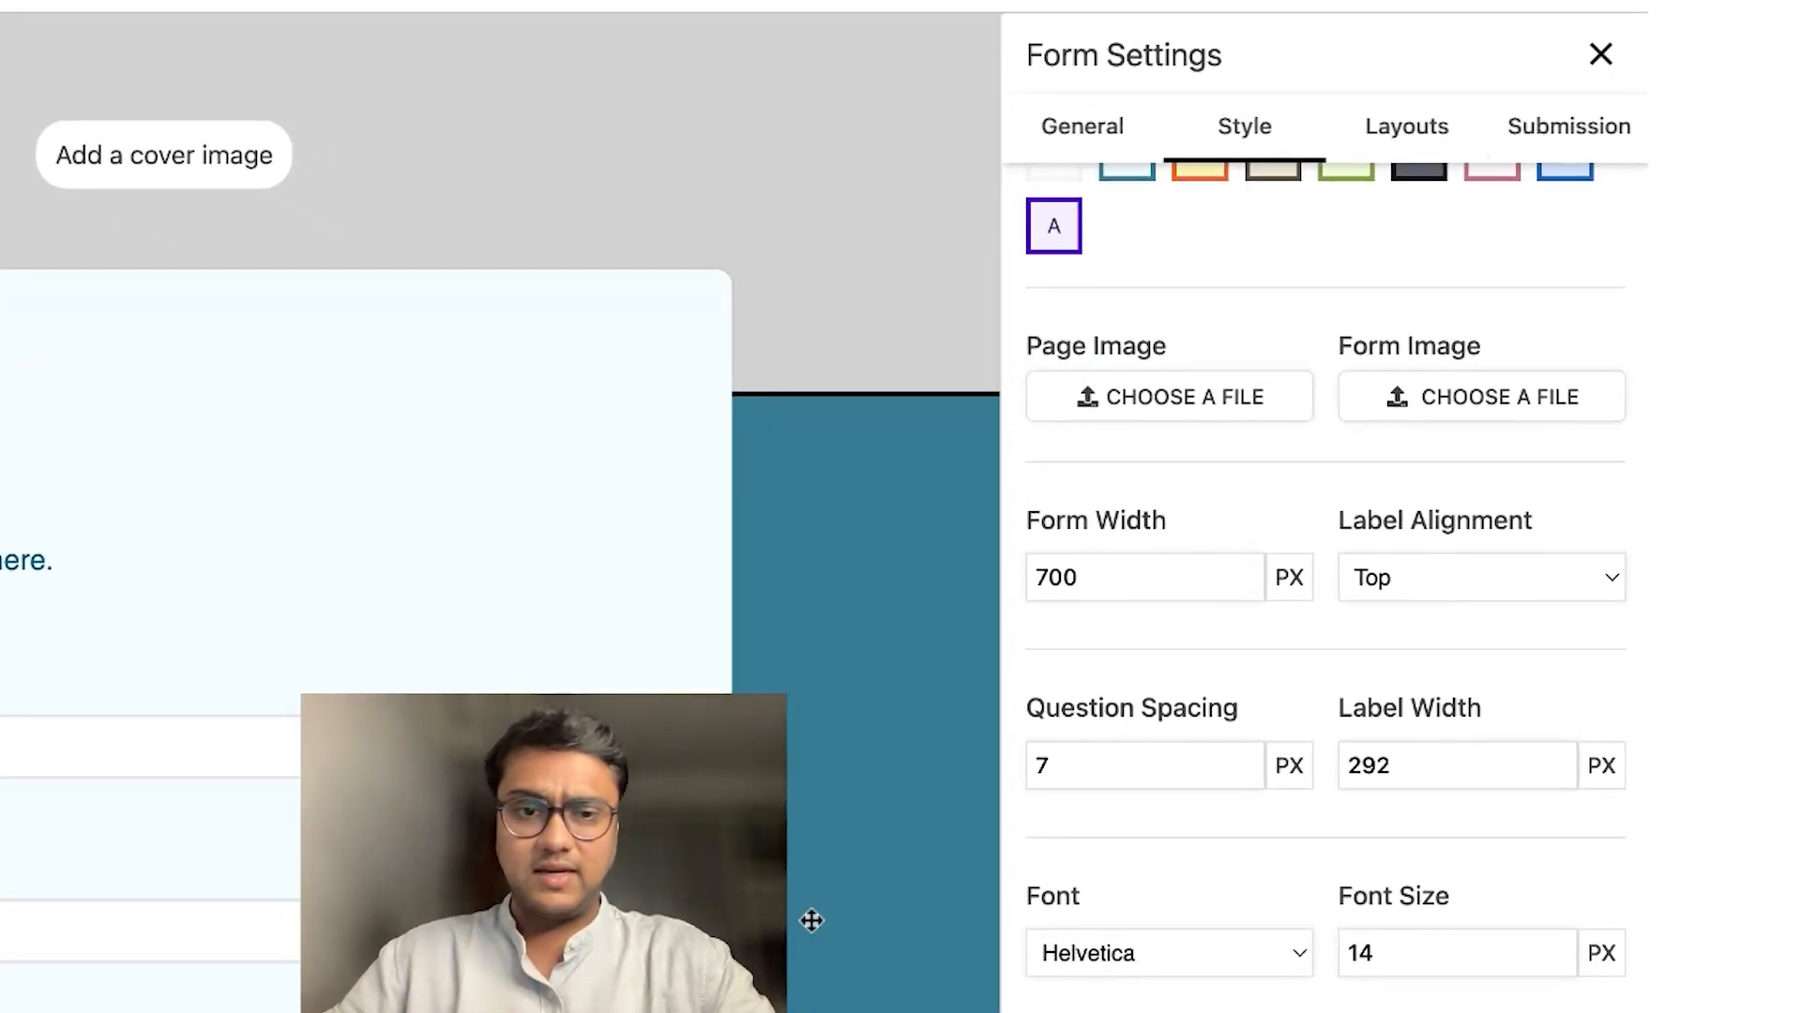
double_click(1098, 590)
type("1000")
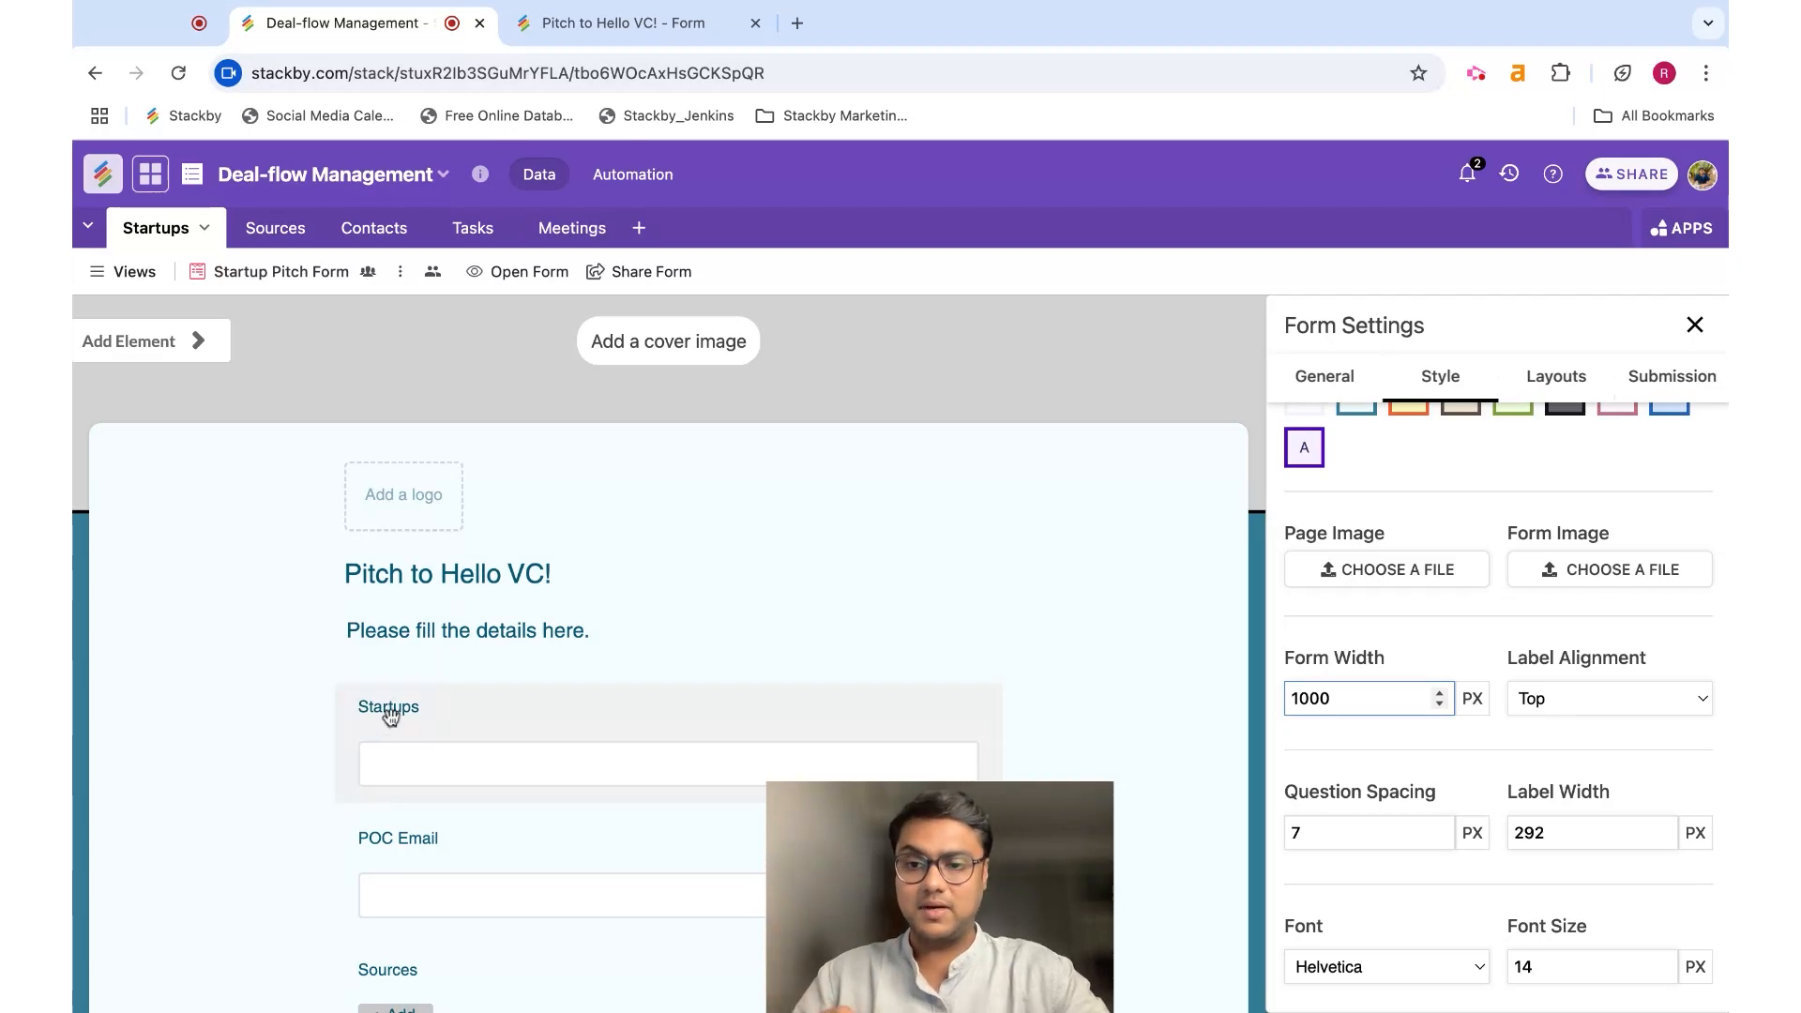
Try Right label alignment, change it to Left, and look over the form fields.
left_click(1605, 699)
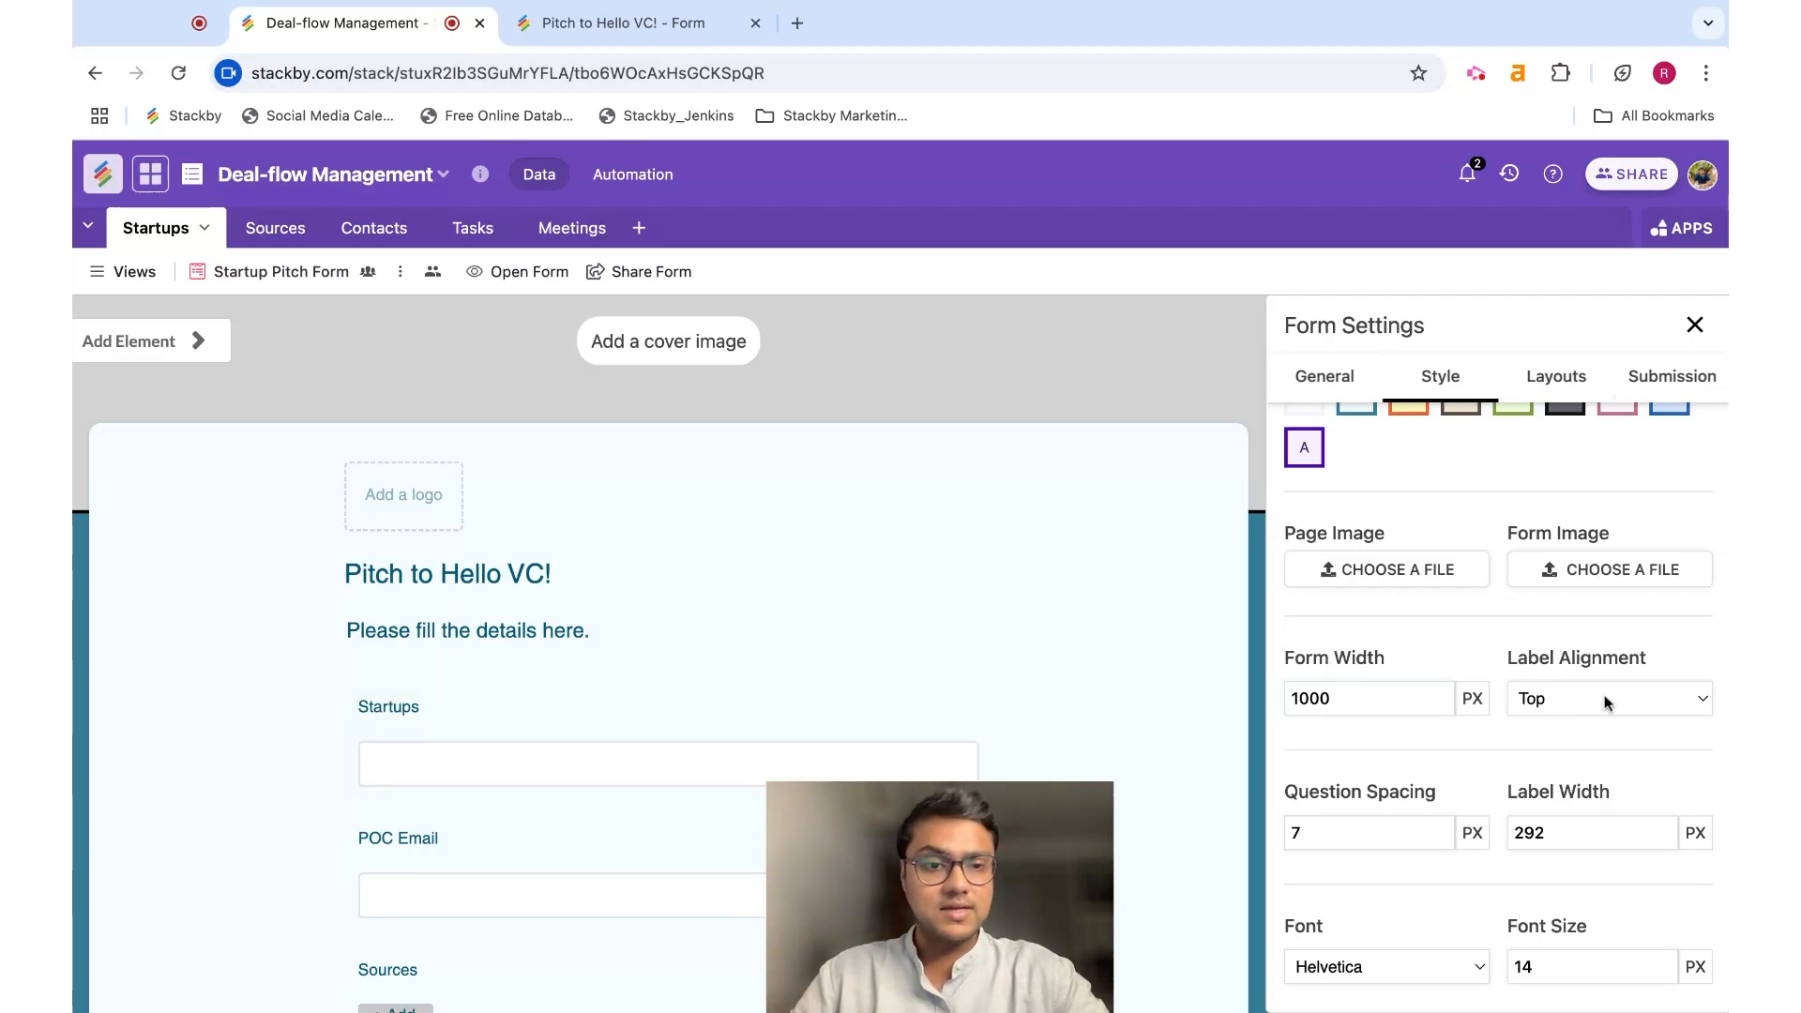
left_click(1598, 731)
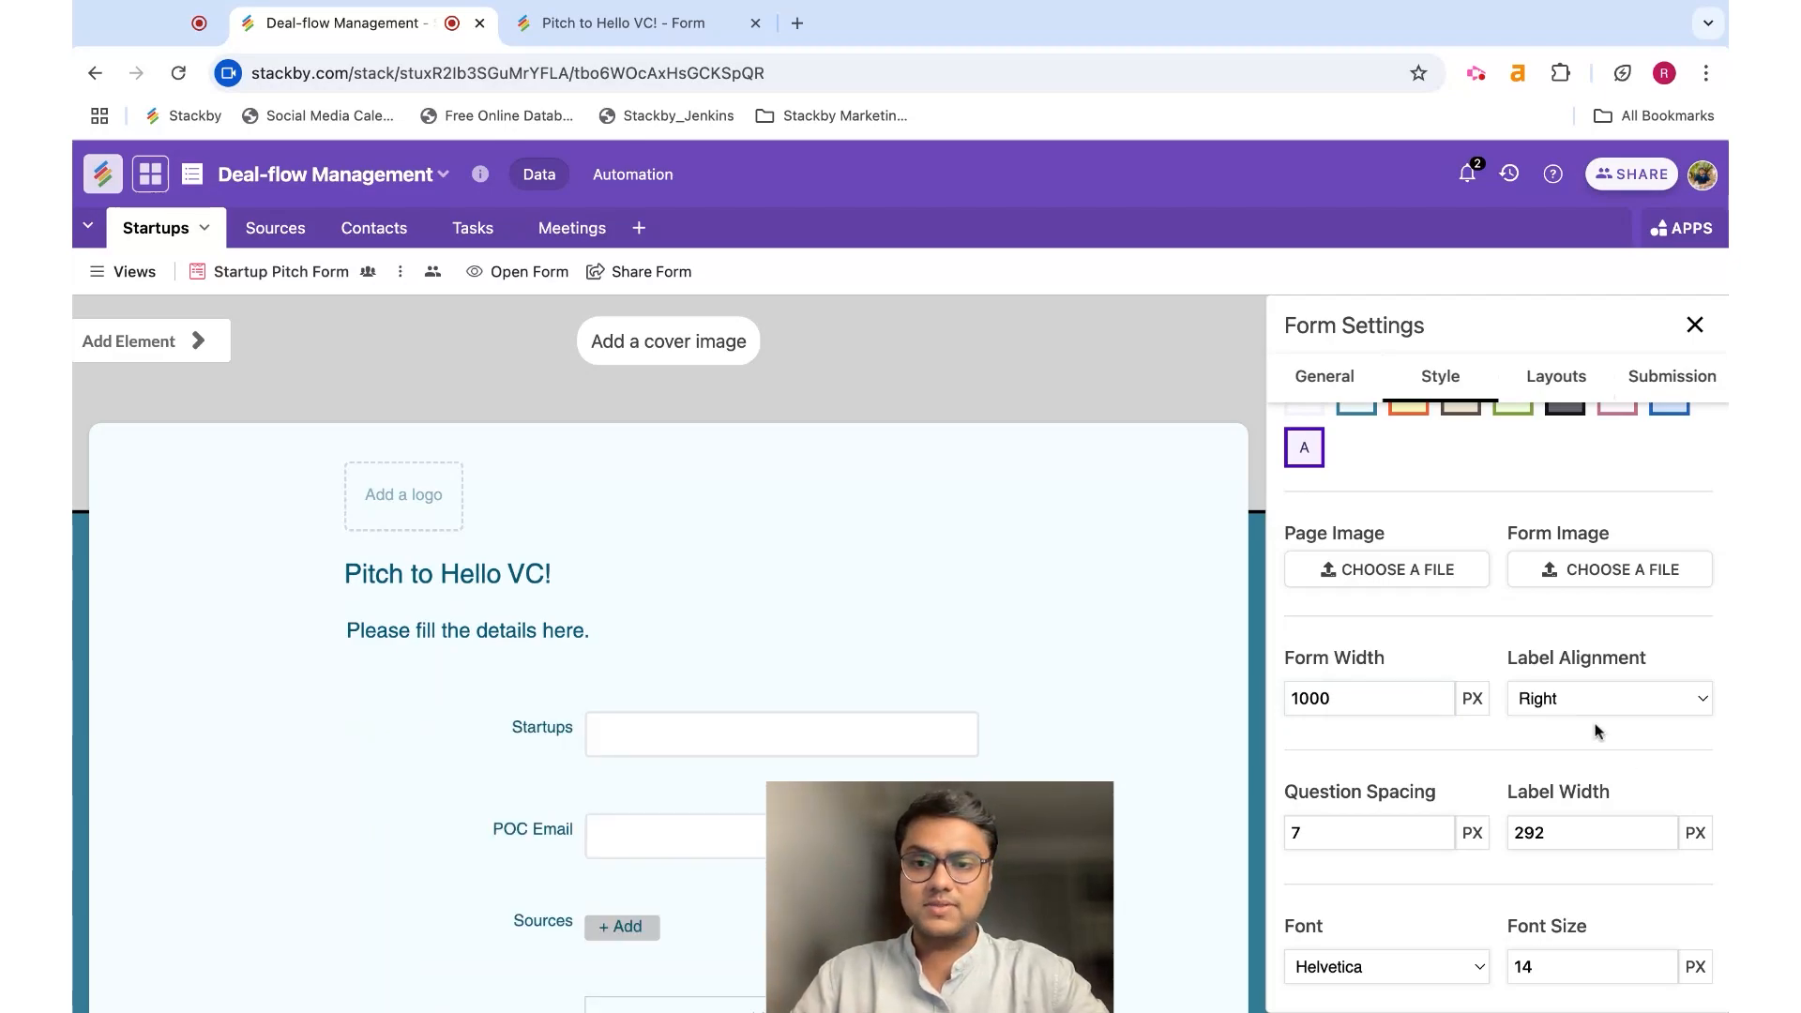
left_click(1577, 694)
left_click(1596, 664)
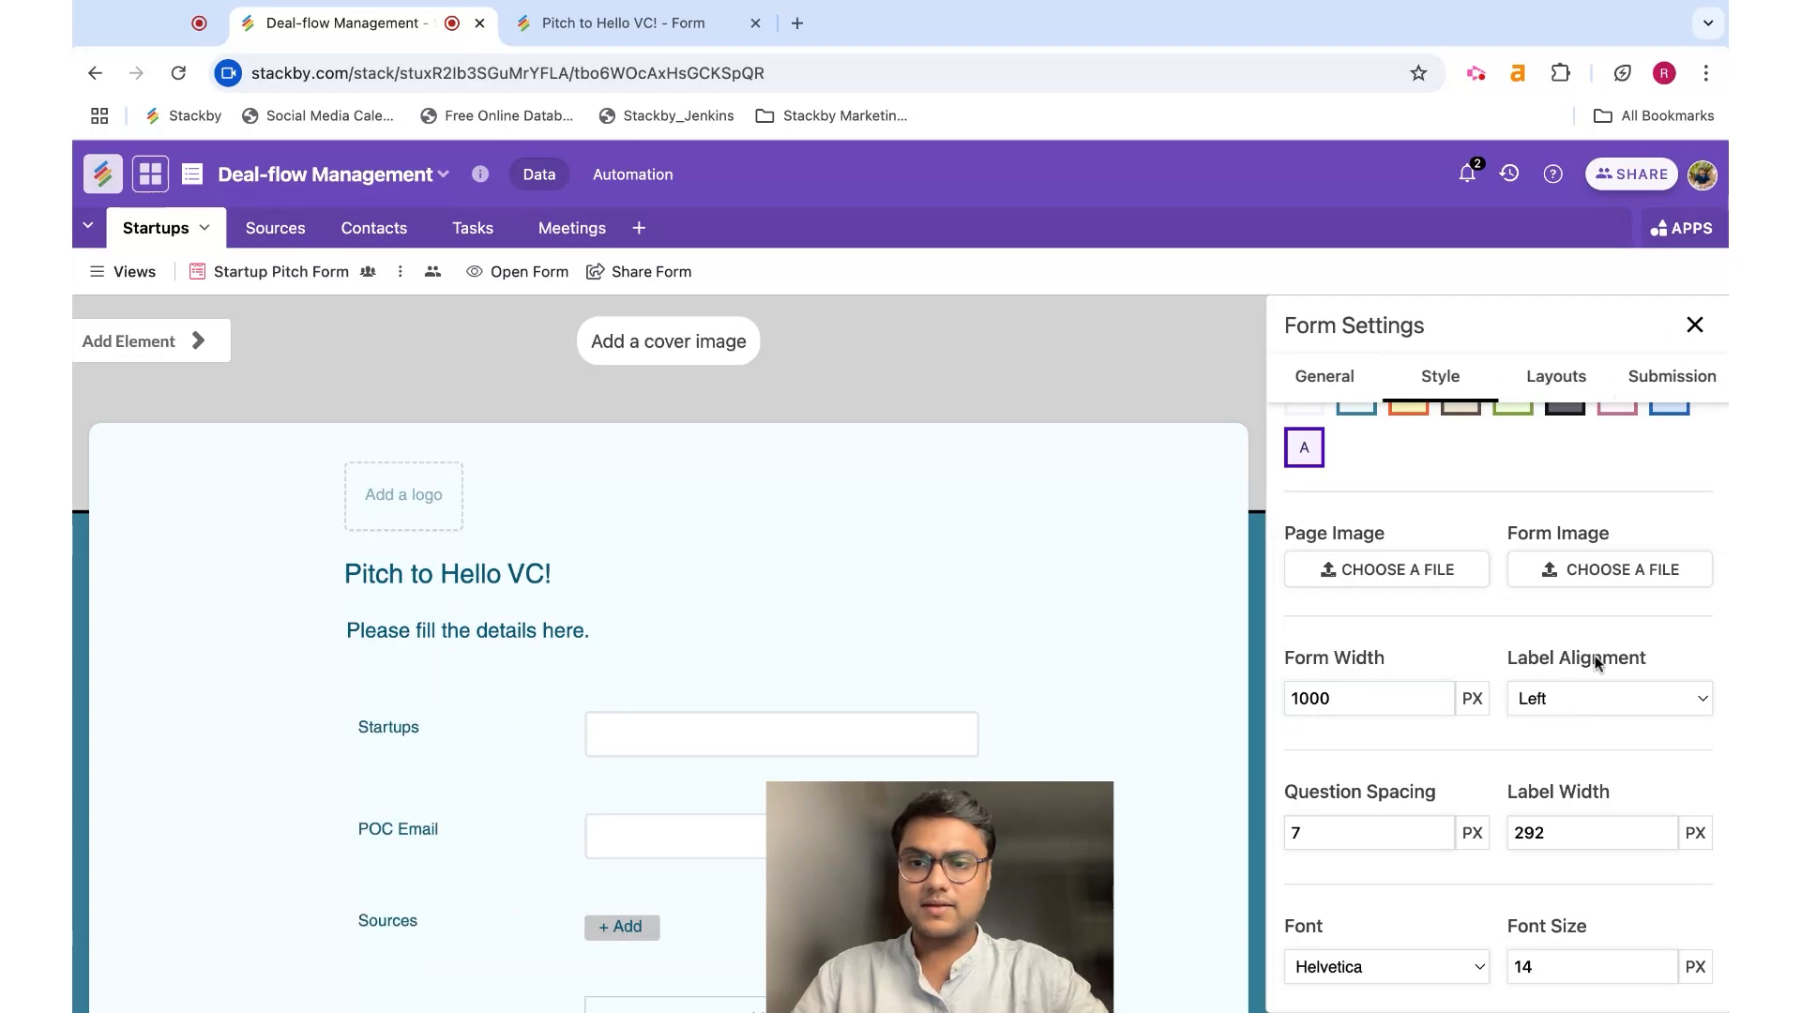
scroll(571, 756, "down", 5)
scroll(569, 762, "down", 8)
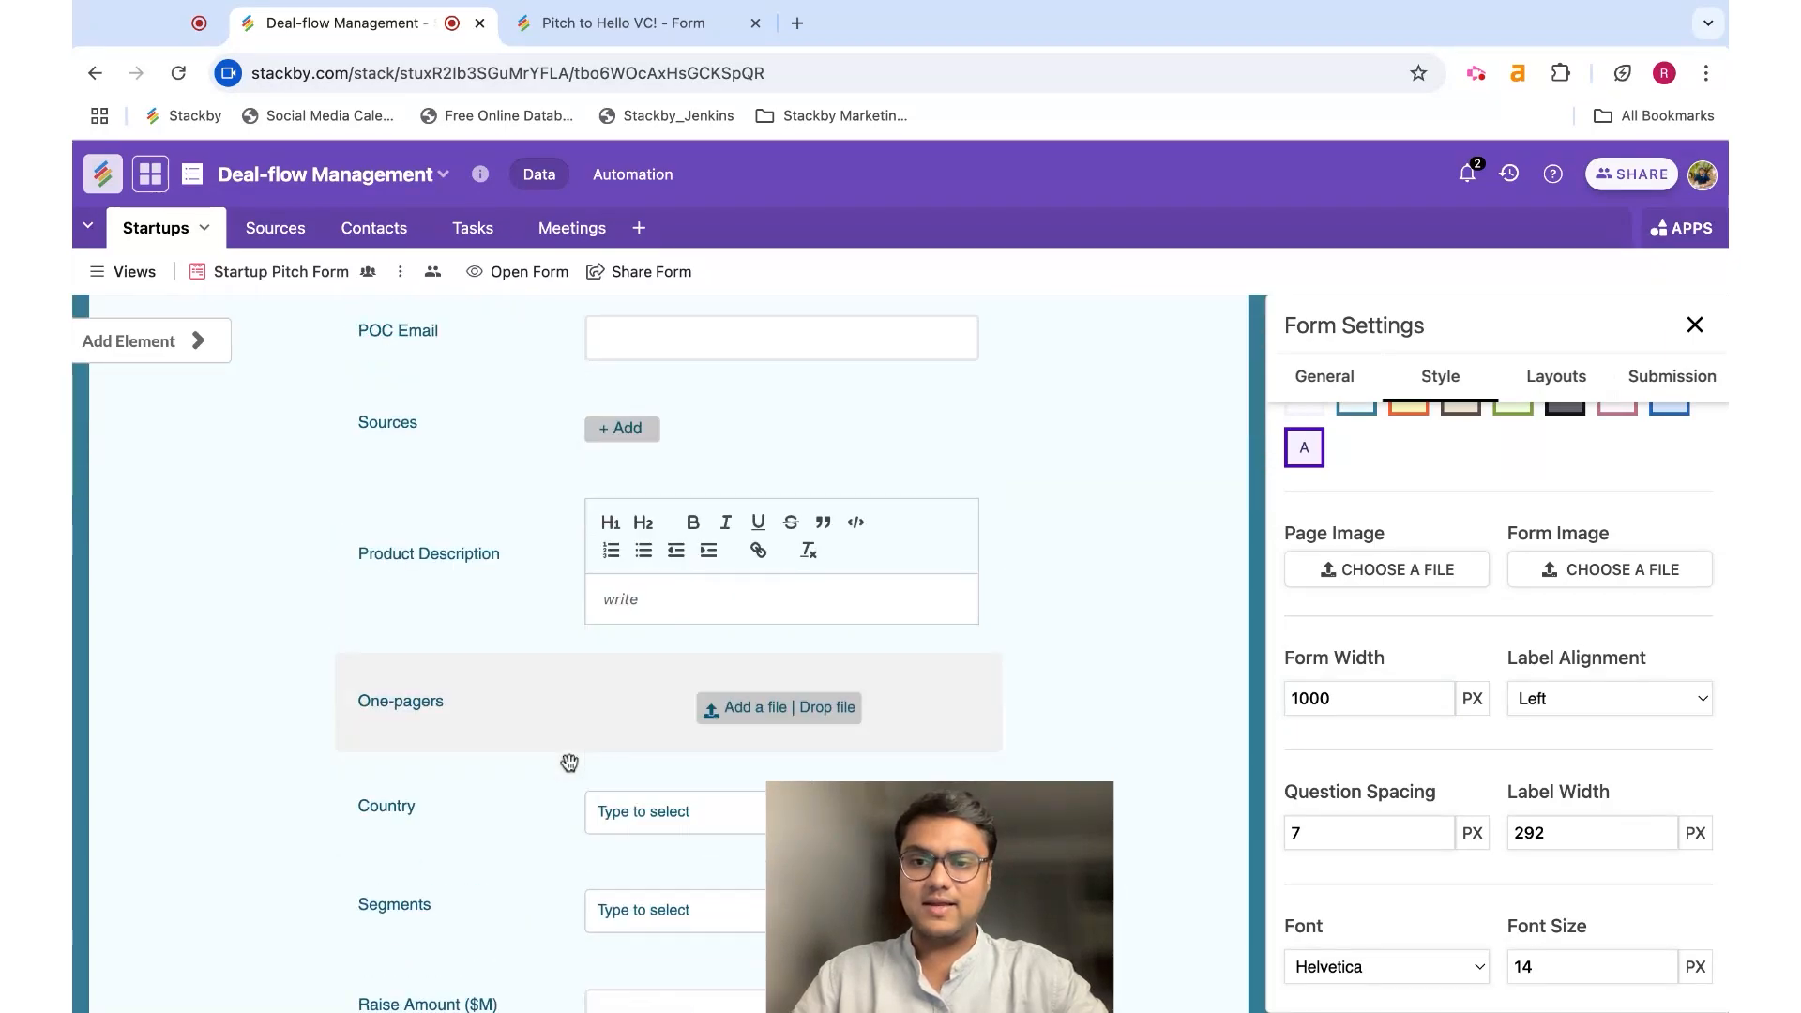
scroll(570, 762, "up", 12)
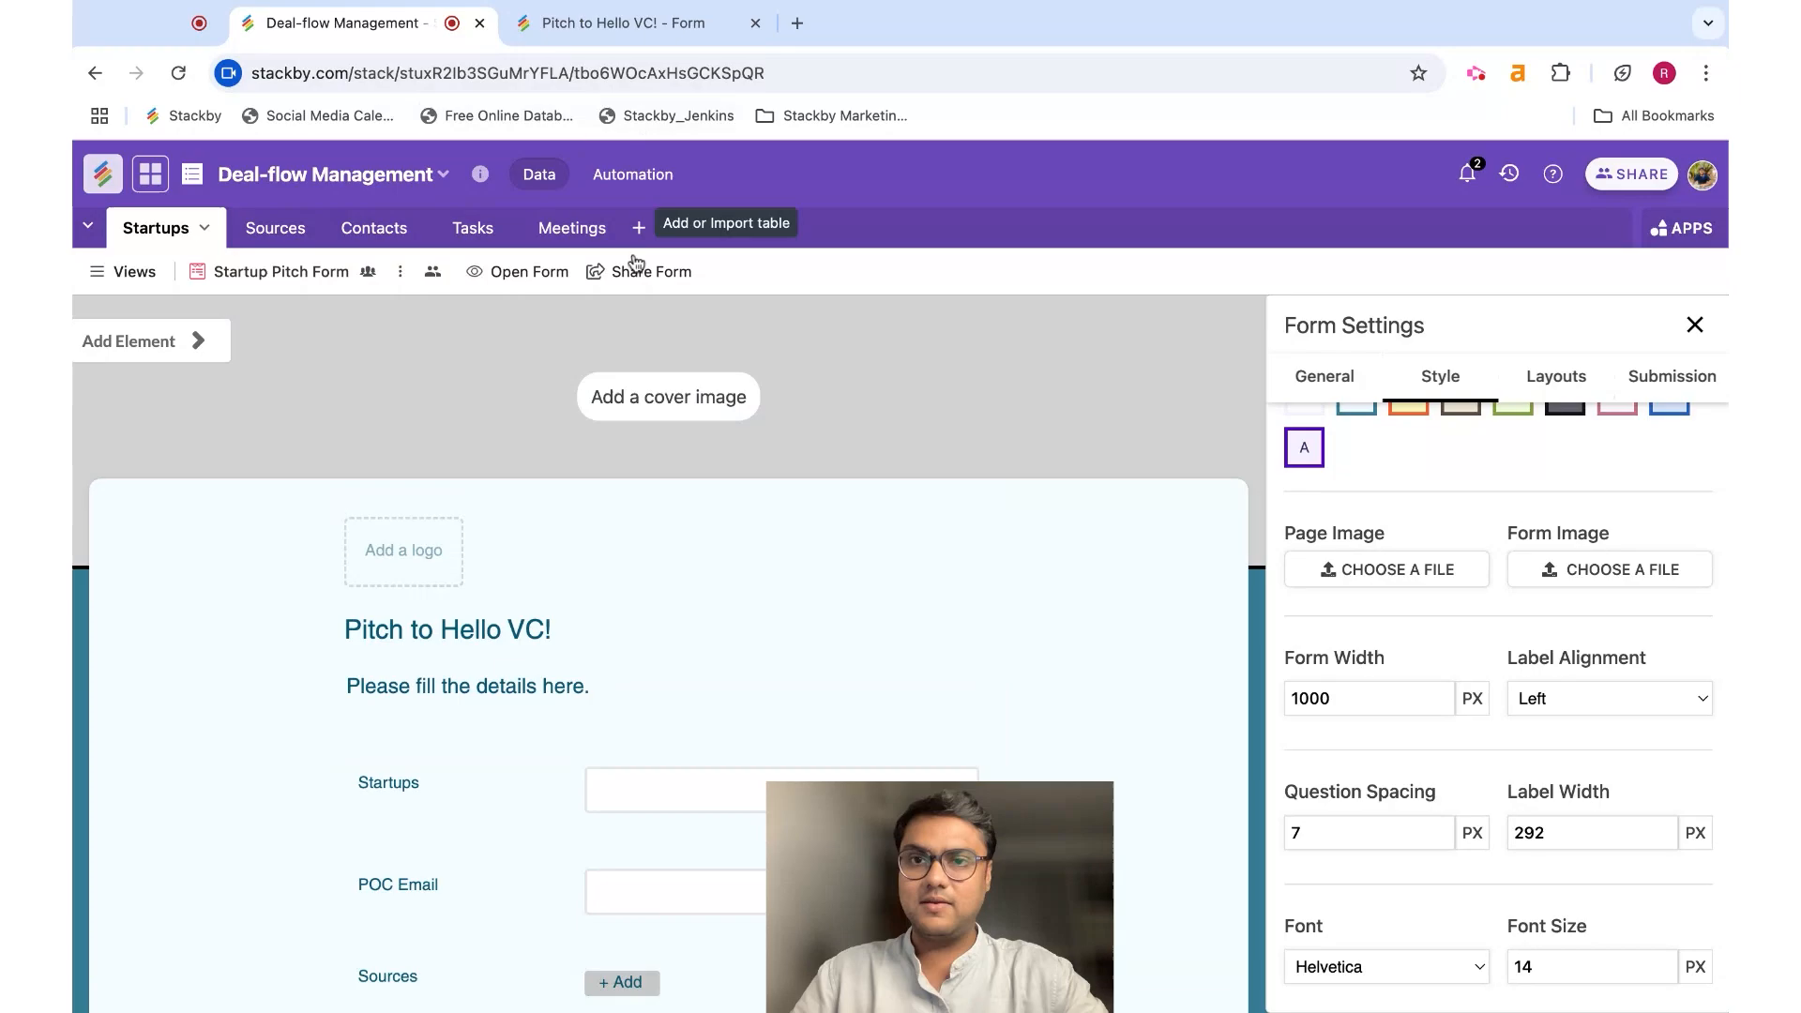
Set the form width to 700 px and reload the live form to review the layout.
double_click(1314, 706)
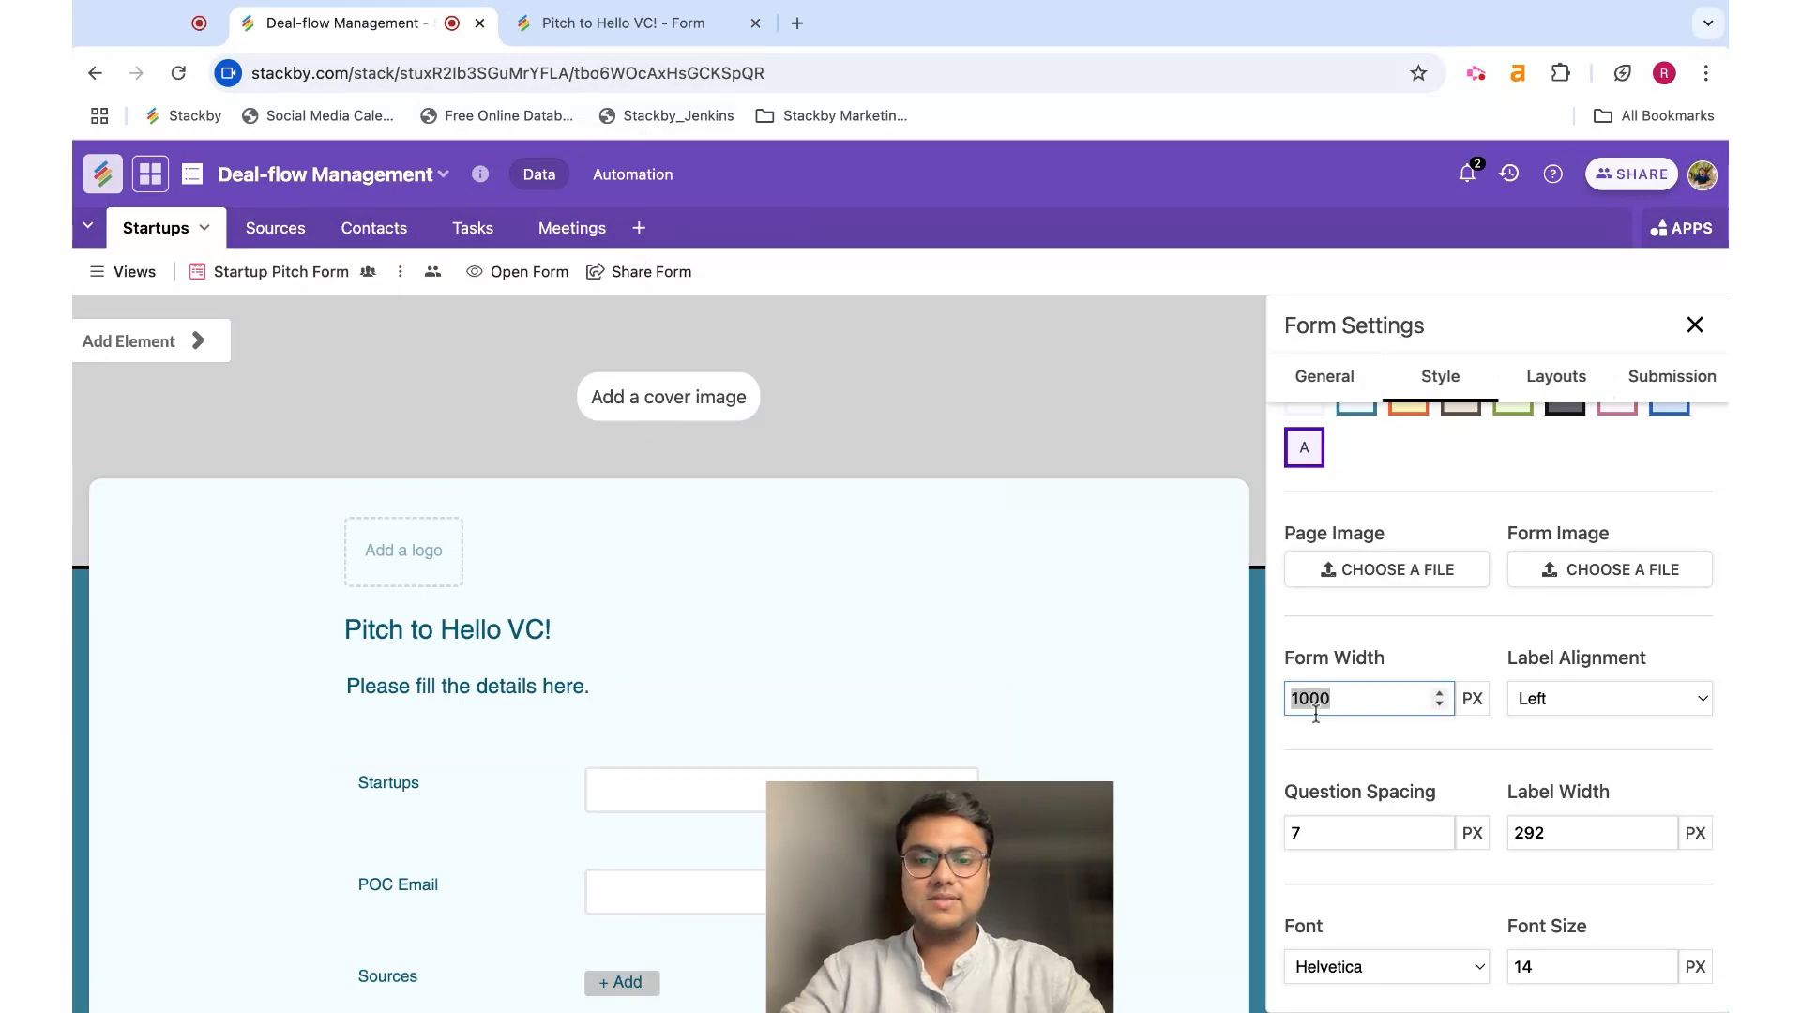
type("700")
left_click(619, 23)
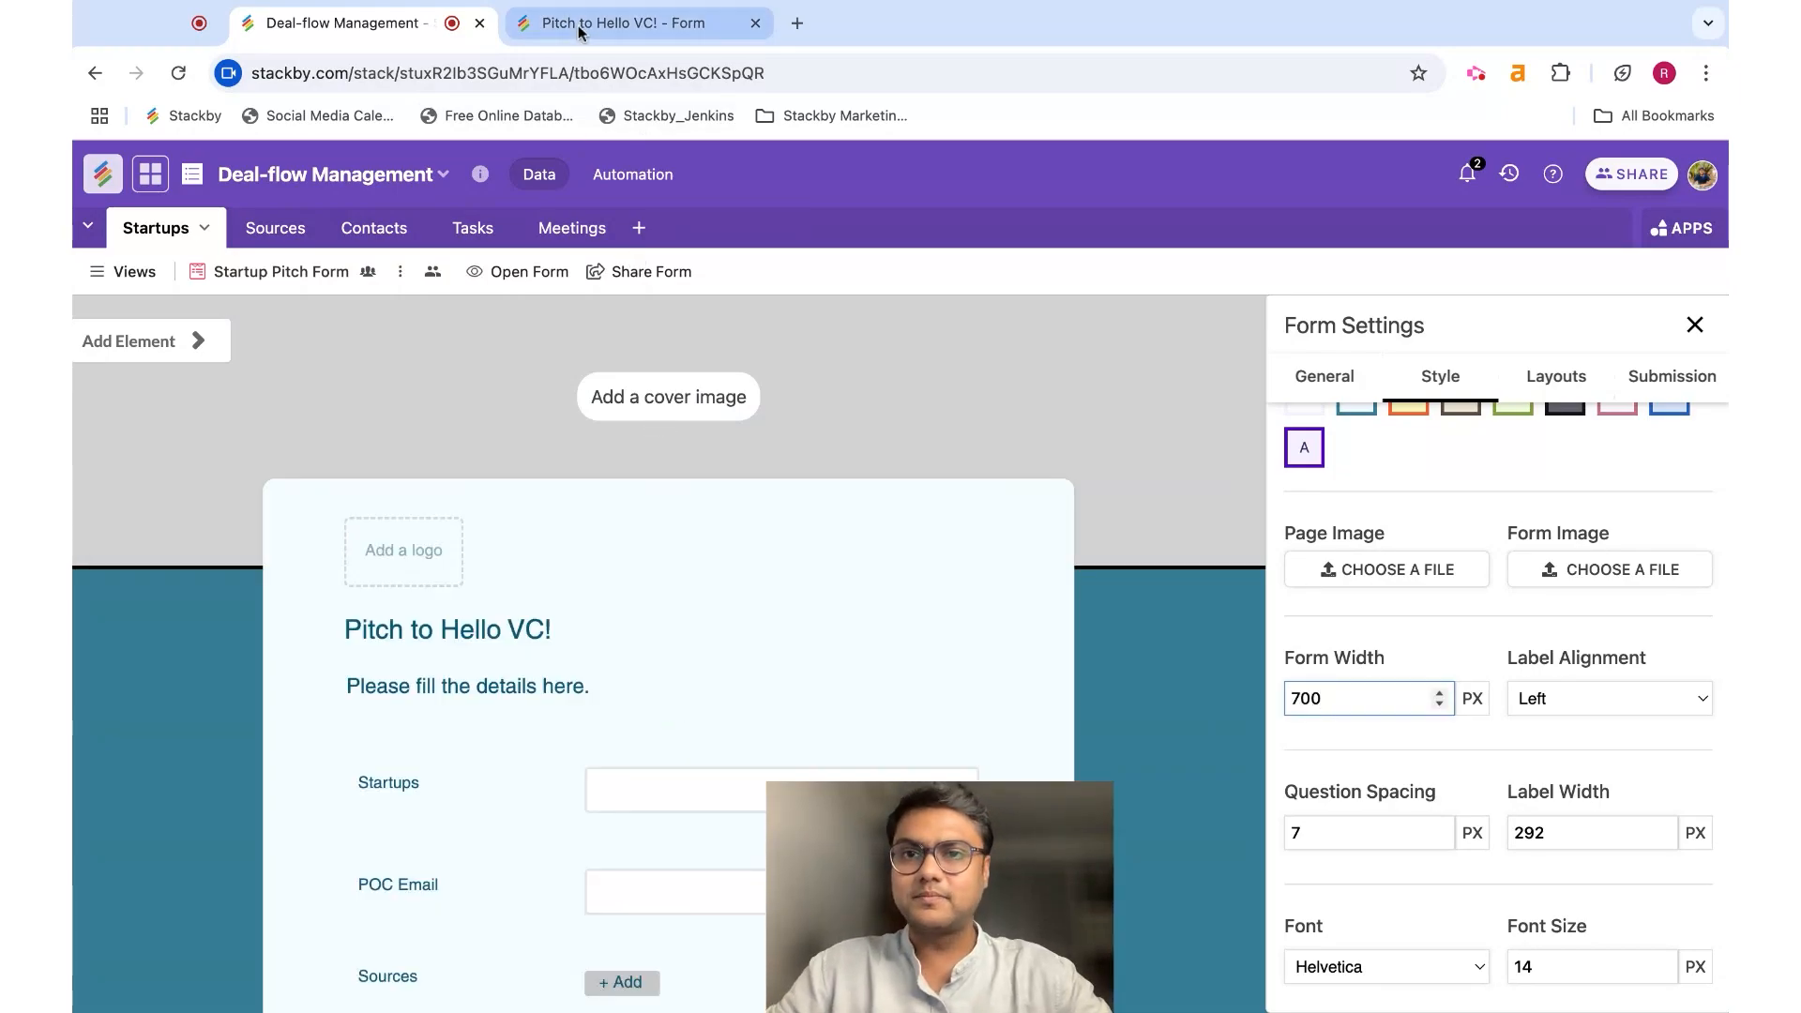
left_click(178, 75)
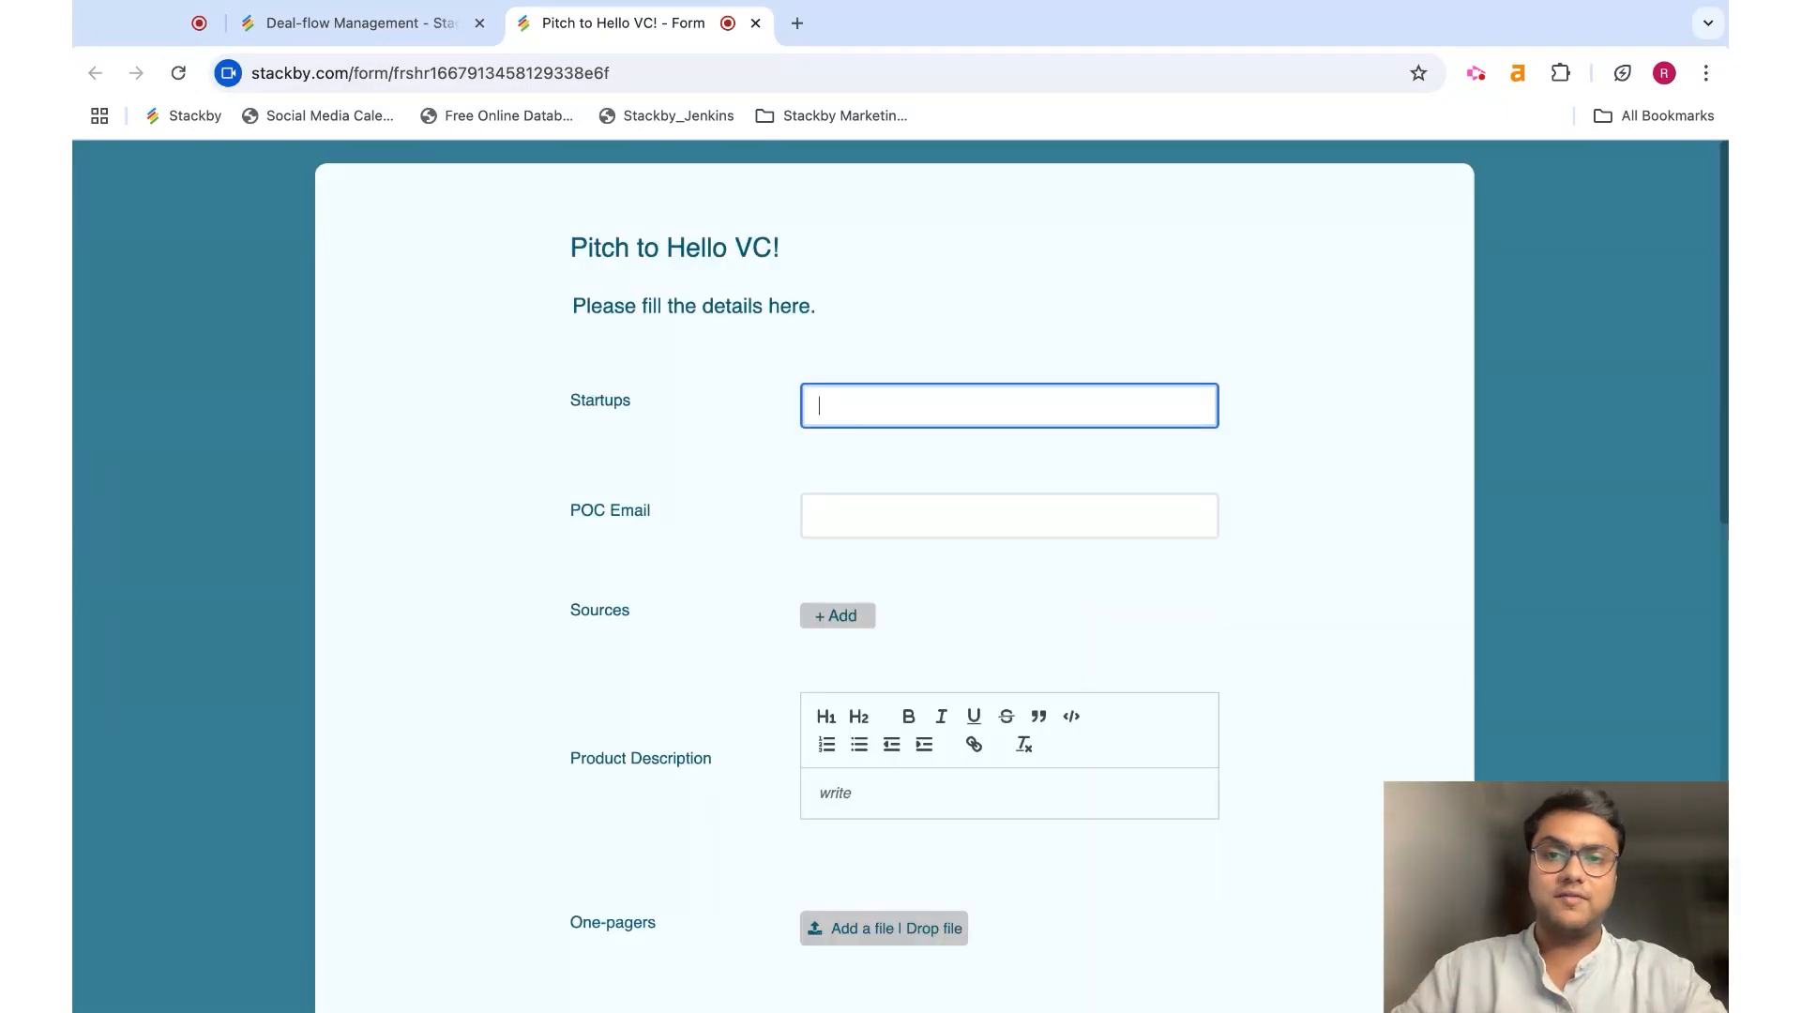
scroll(900, 657, "down", 6)
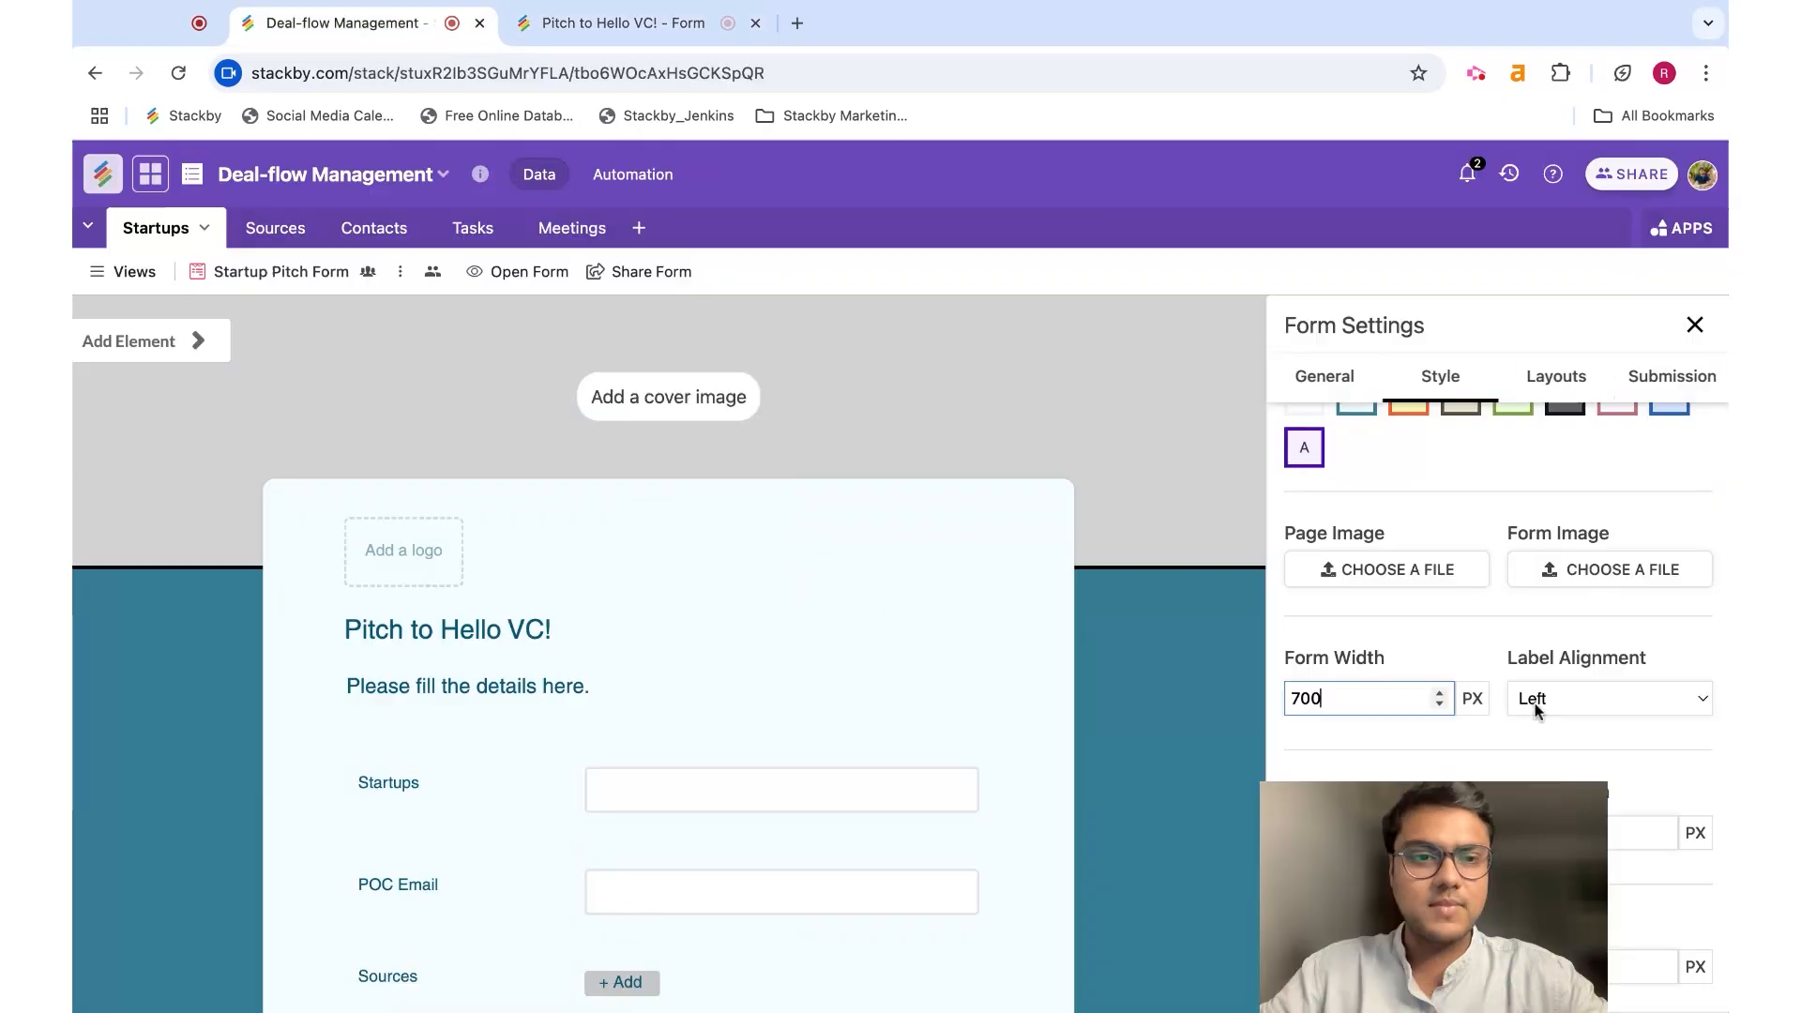
Set the question spacing to 12 px in the form's style settings.
scroll(1539, 711, "down", 2)
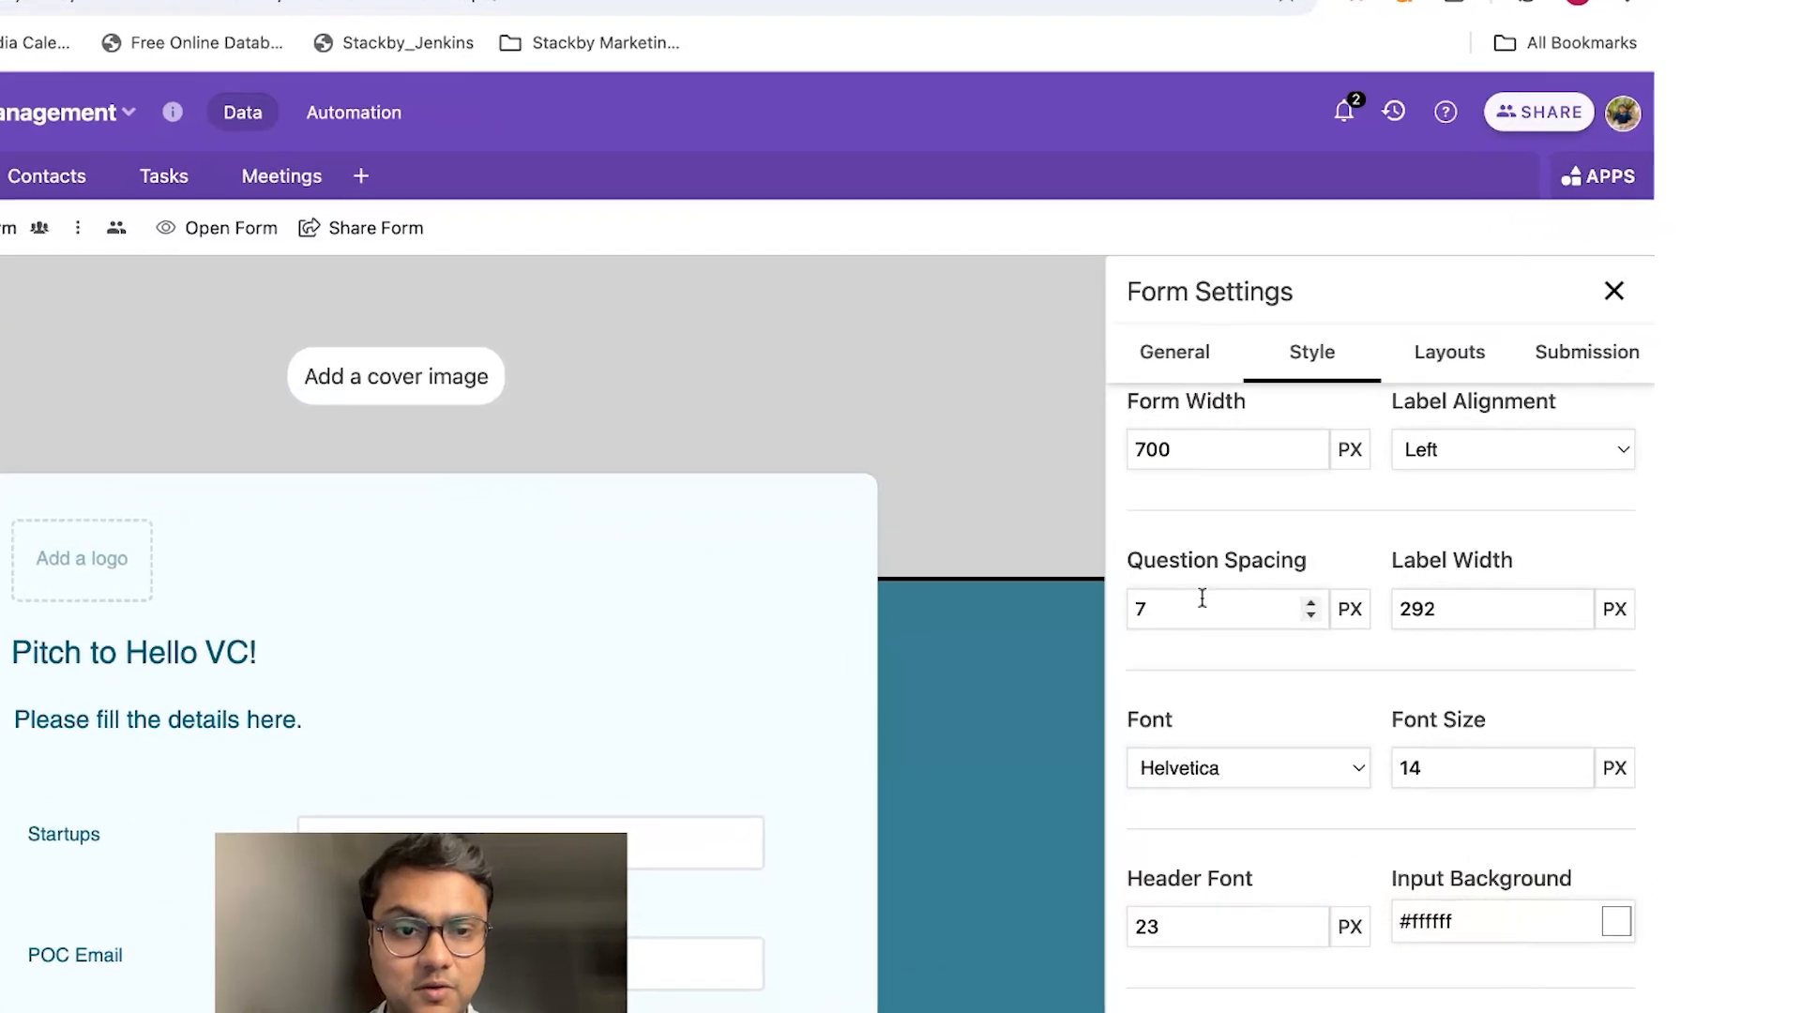
double_click(1201, 600)
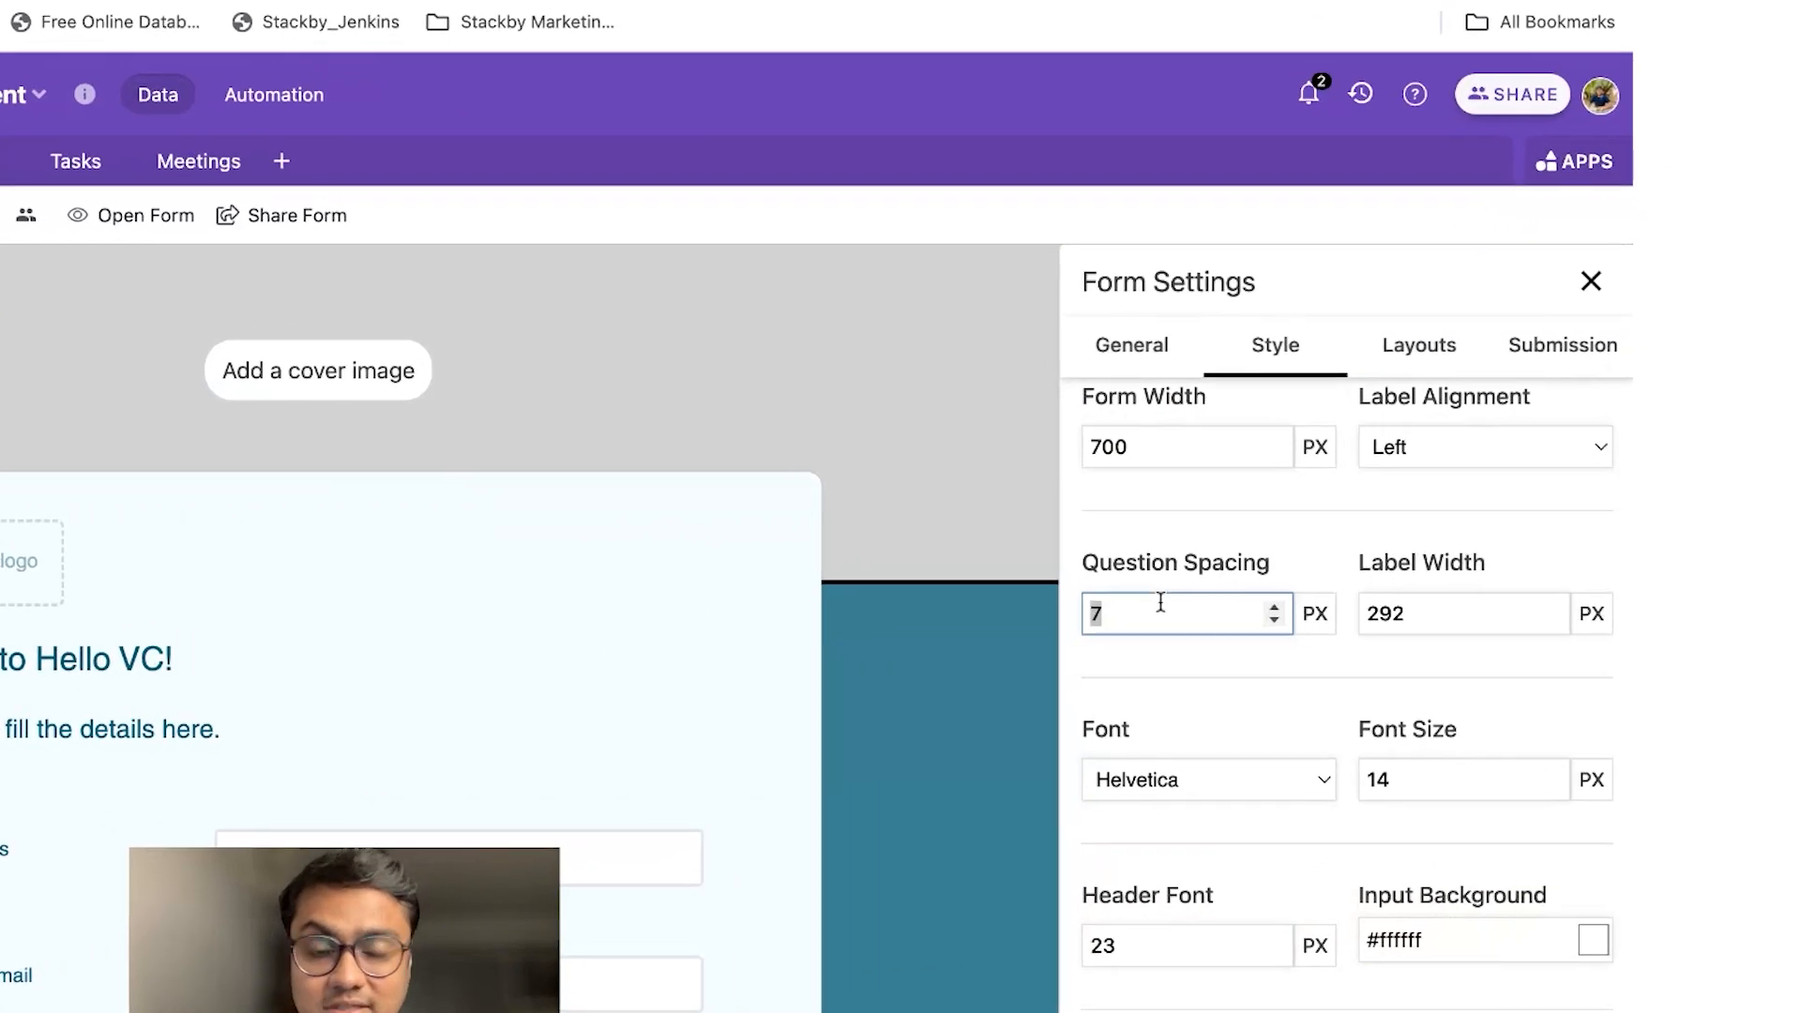
left_click_drag(421, 947, 0, 948)
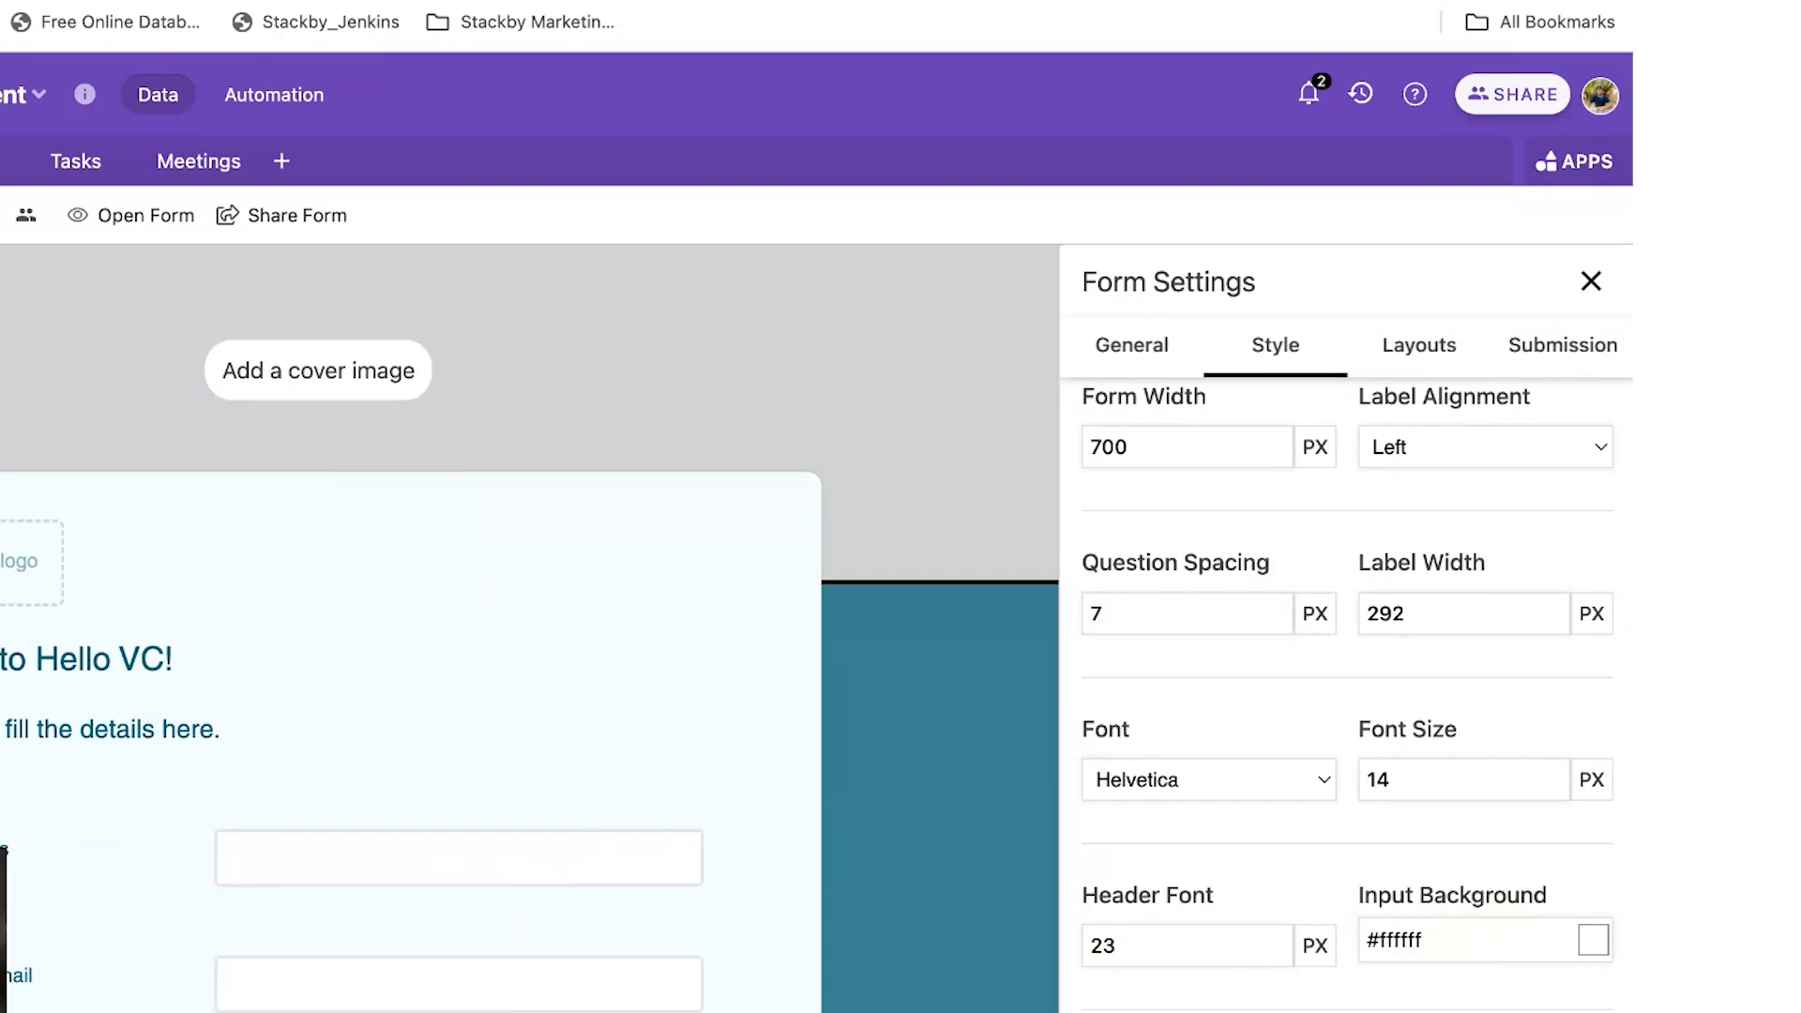
double_click(1170, 611)
type("1")
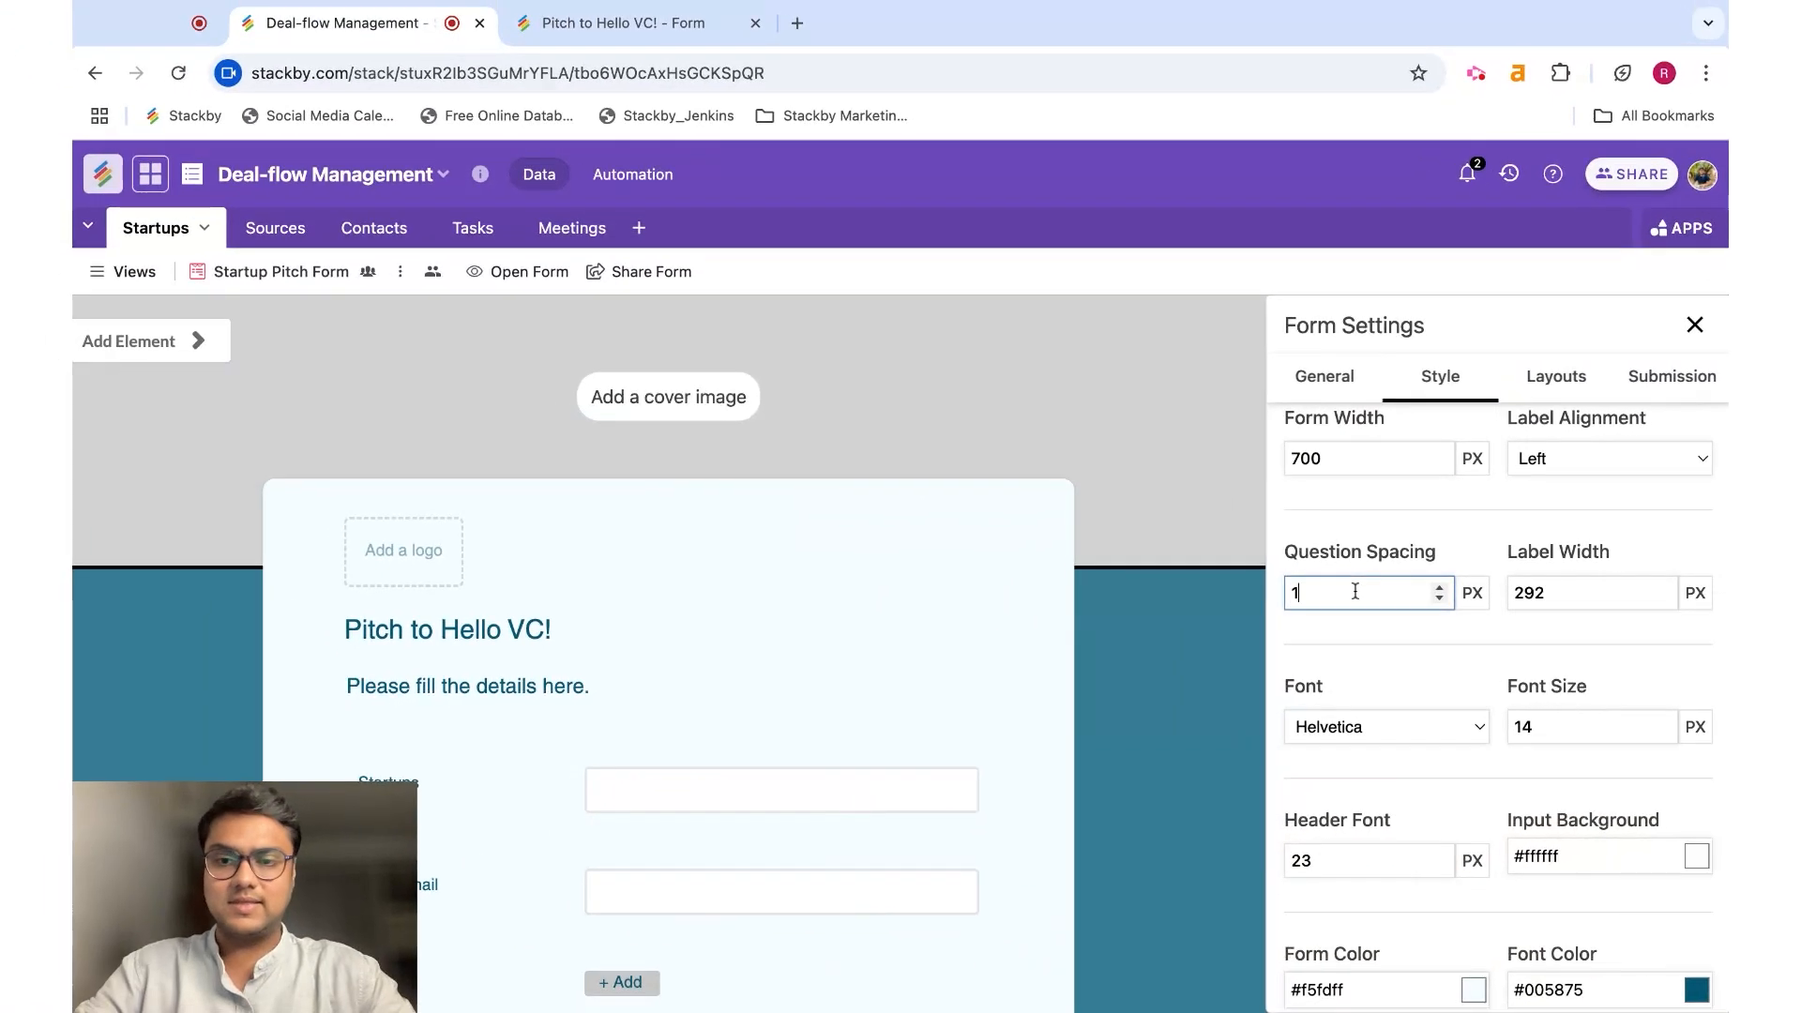
type("2")
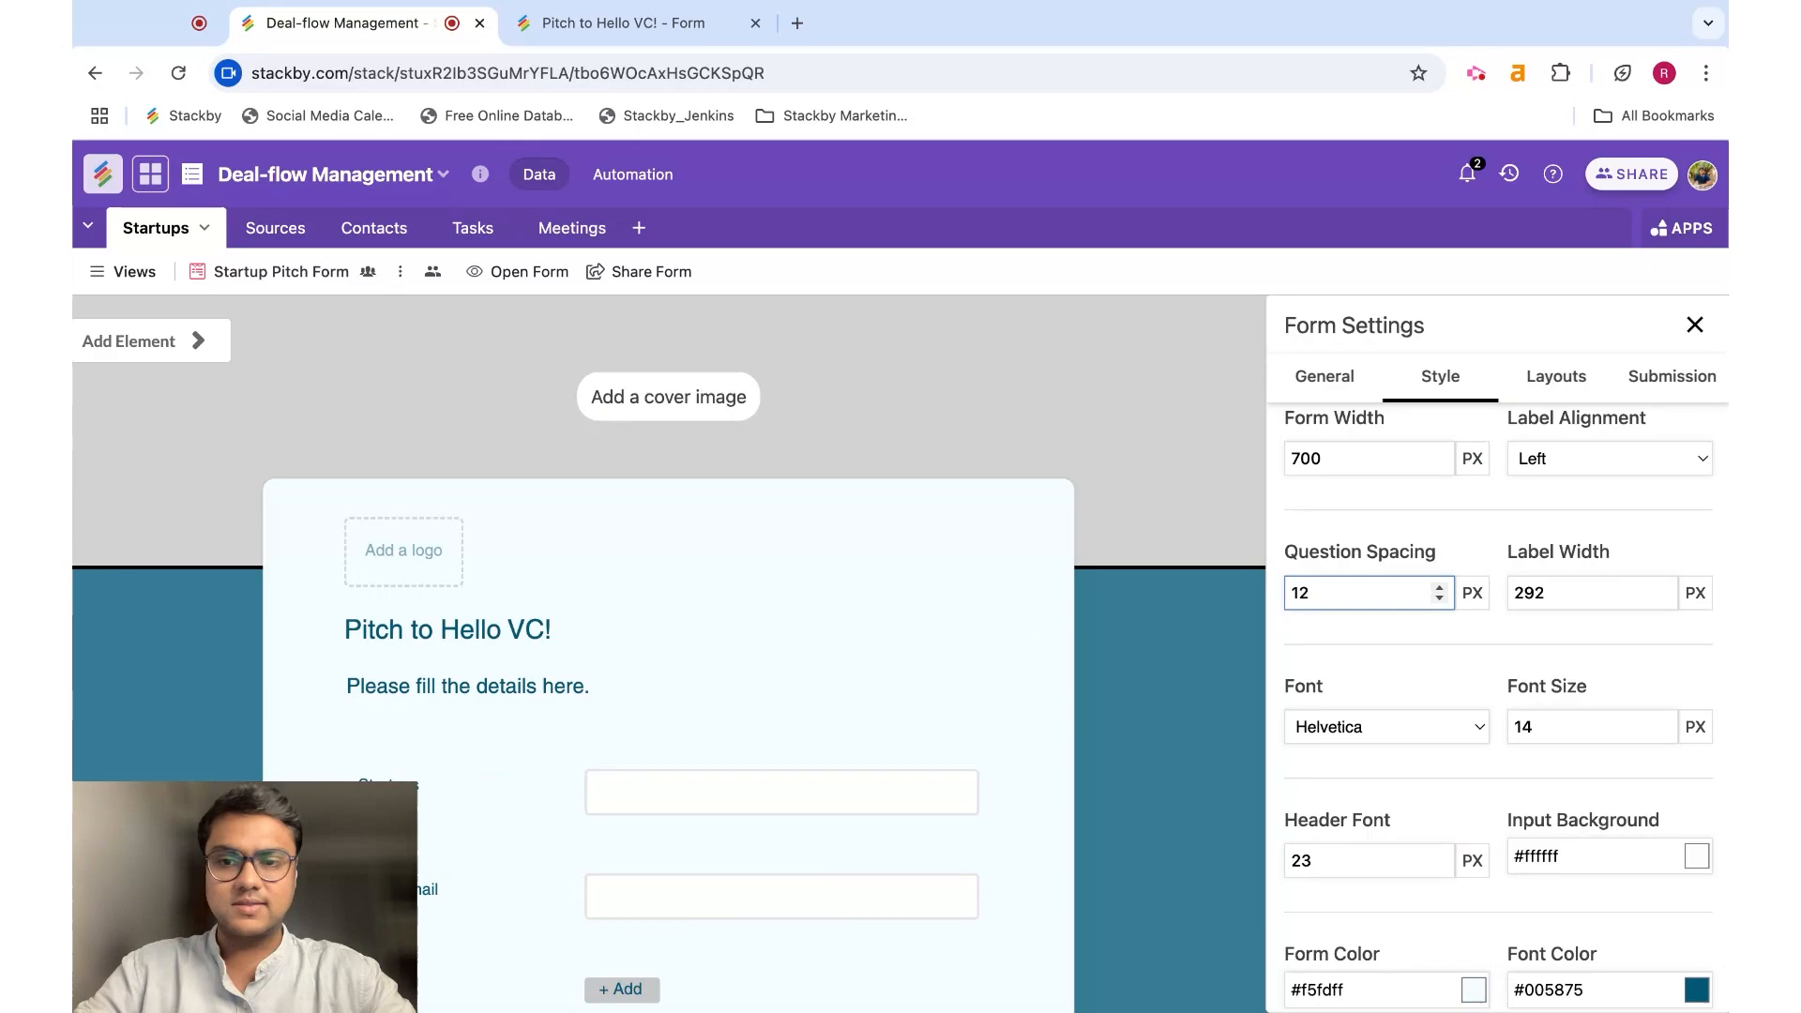
Set the question spacing to 5 px in the form's style settings.
key("BackSpace")
type("1")
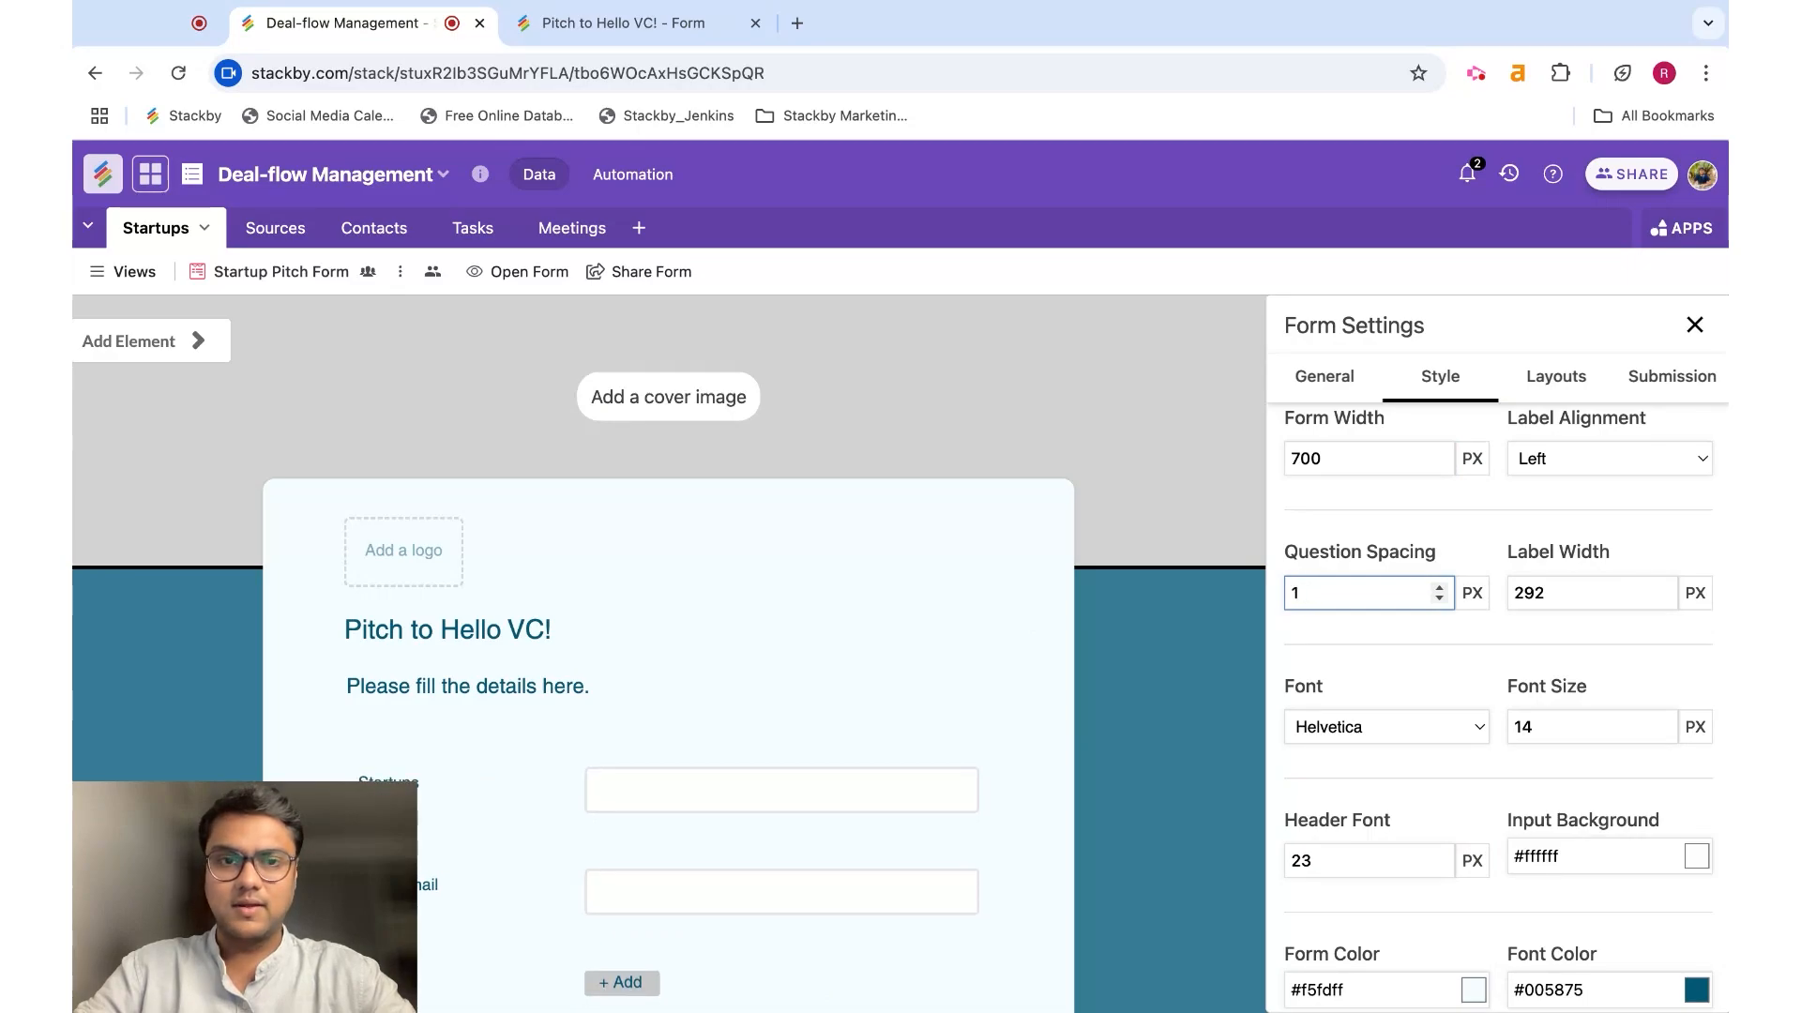
type("5")
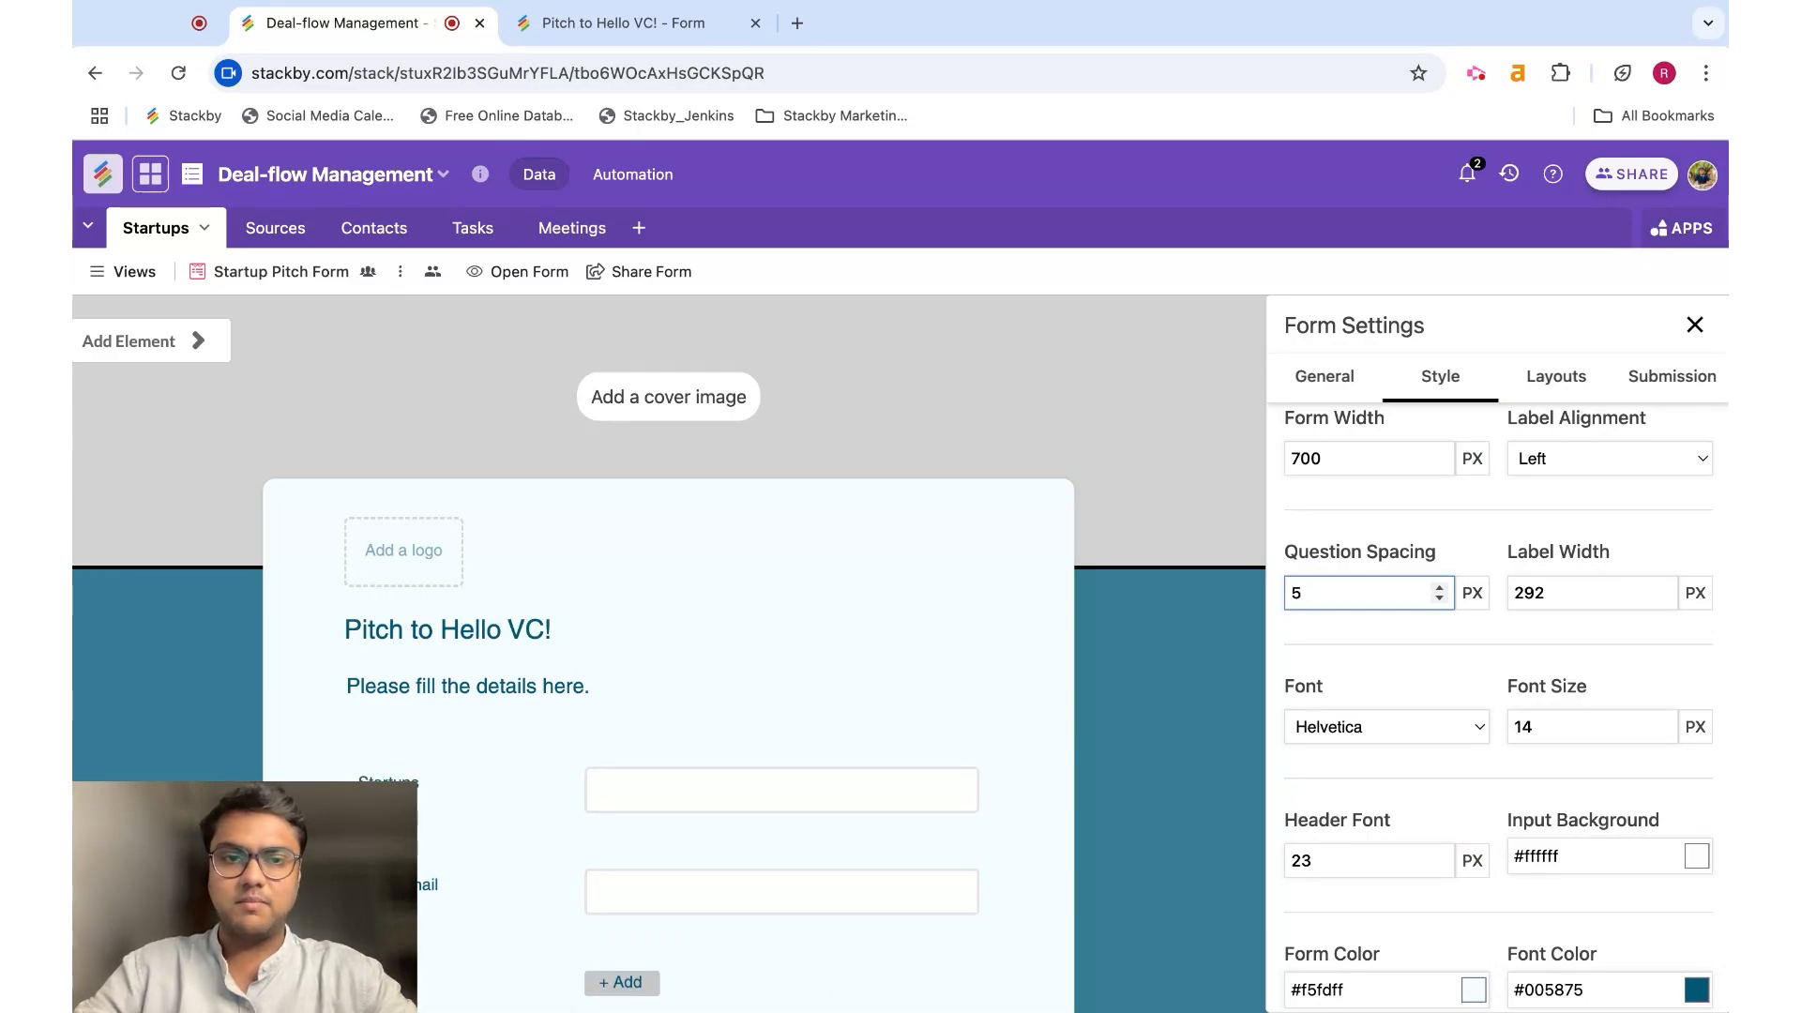
Set the label width to 273 px and change the form font to Tahoma.
double_click(1562, 591)
left_click_drag(1664, 599, 1664, 599)
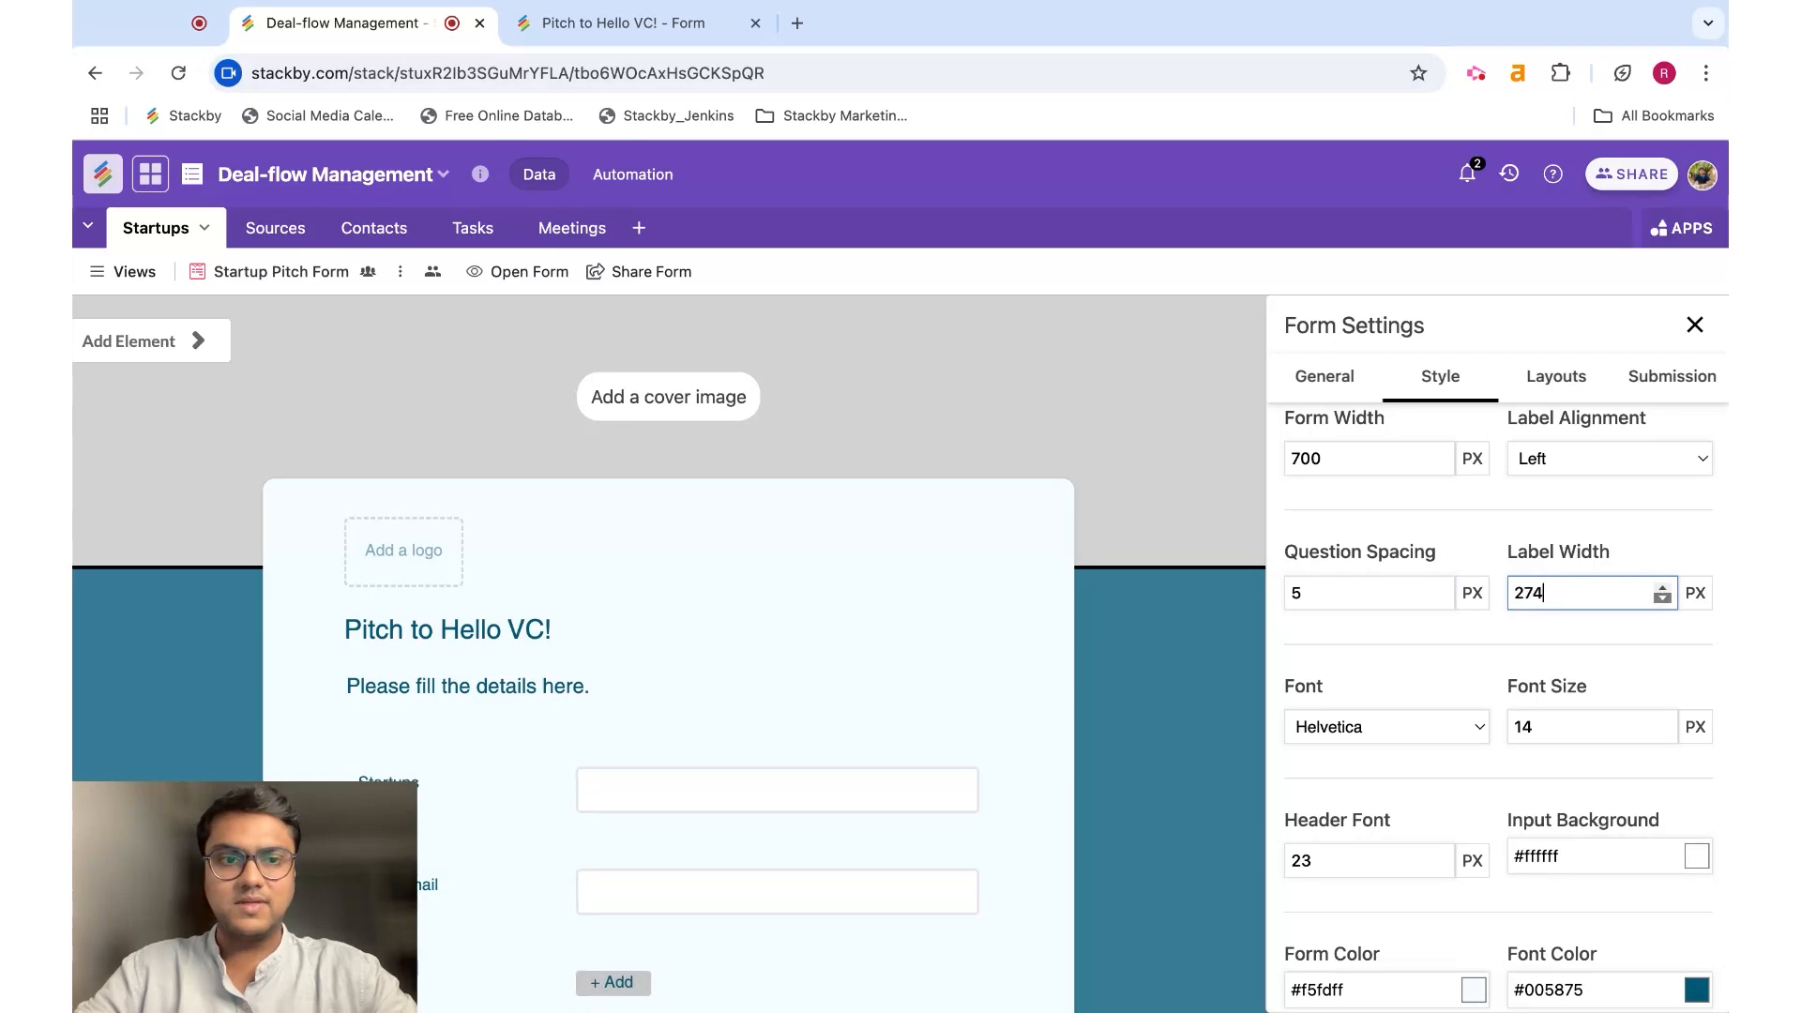
left_click(1662, 599)
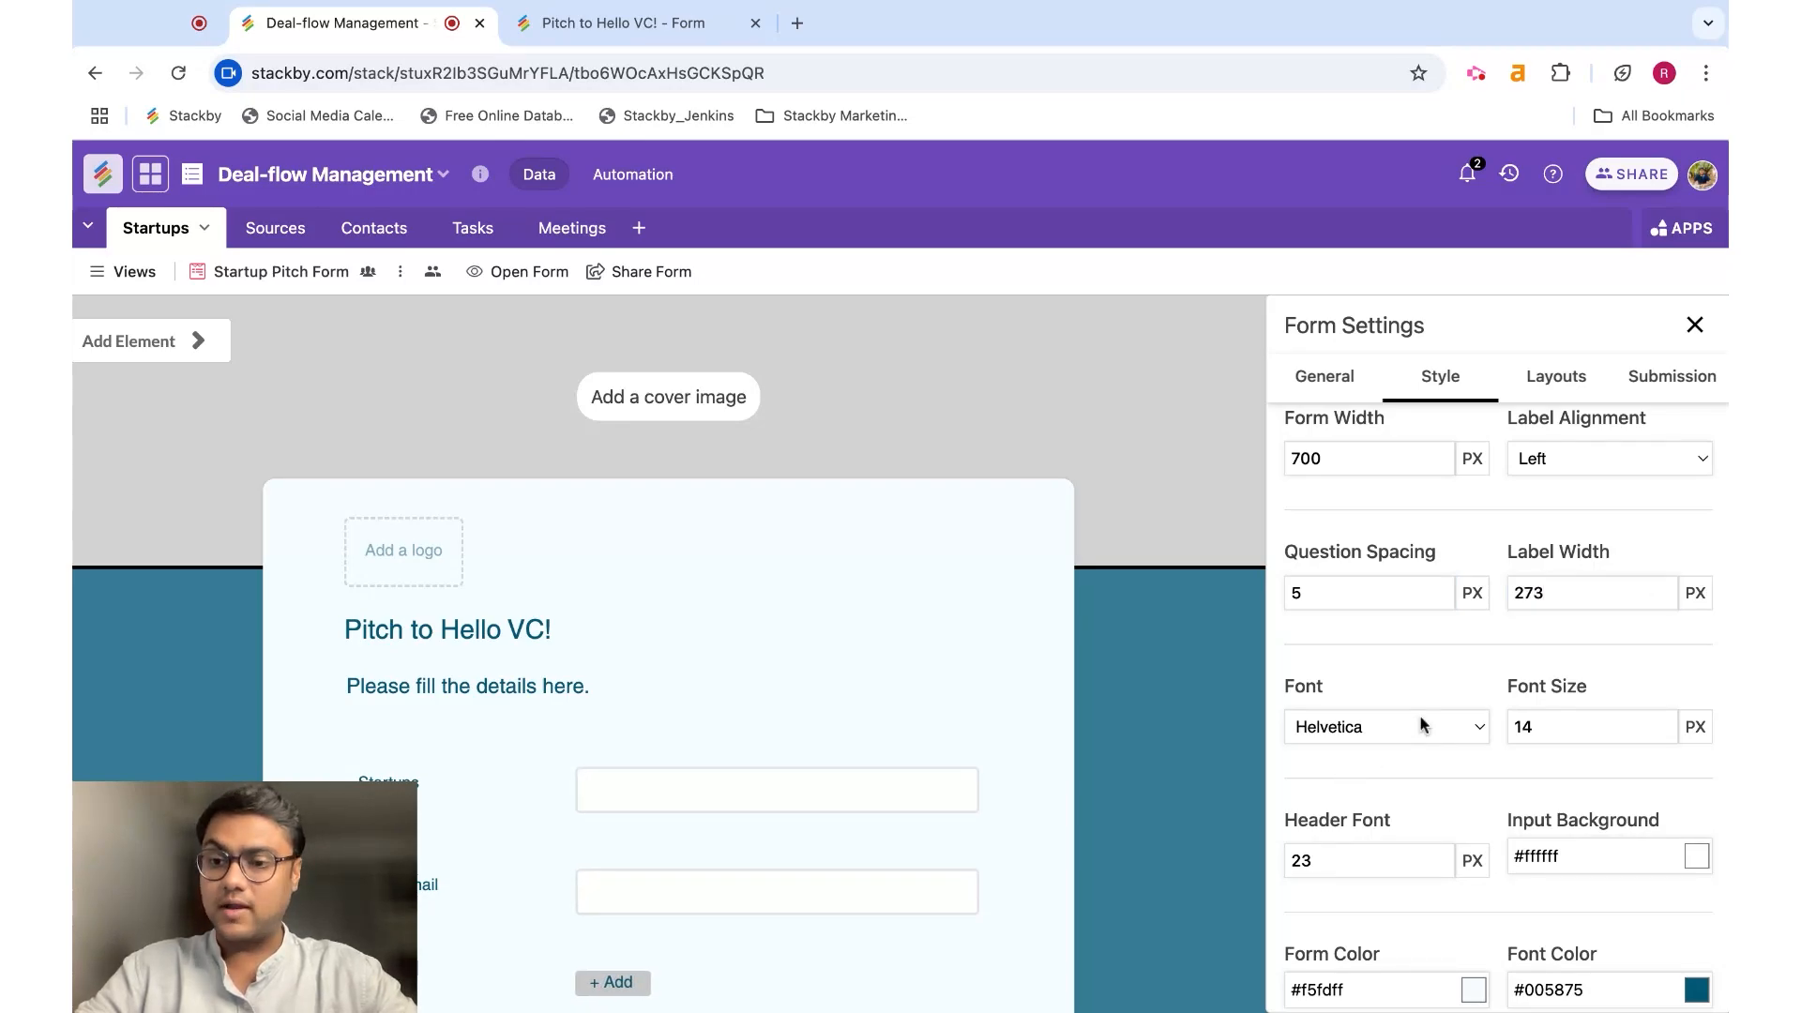
left_click(1421, 727)
left_click(1404, 718)
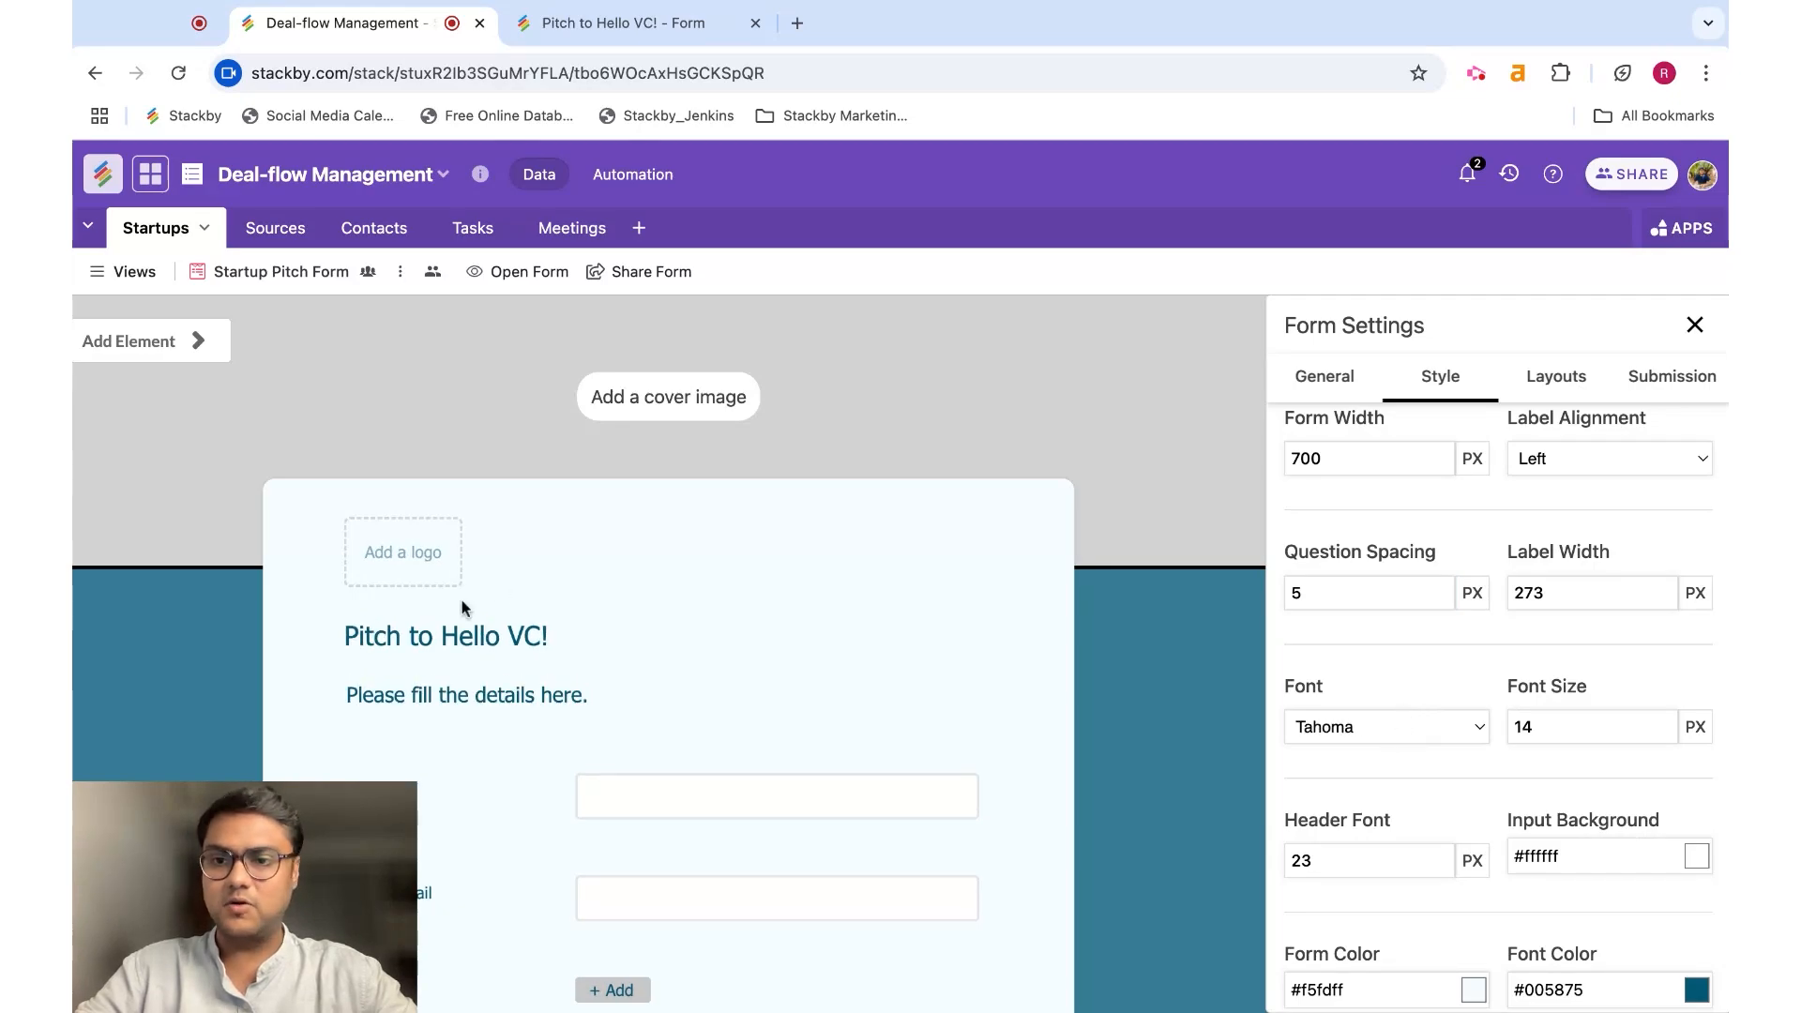
Reload the live form and review the font and spacing of its fields from the header to the end.
left_click(600, 23)
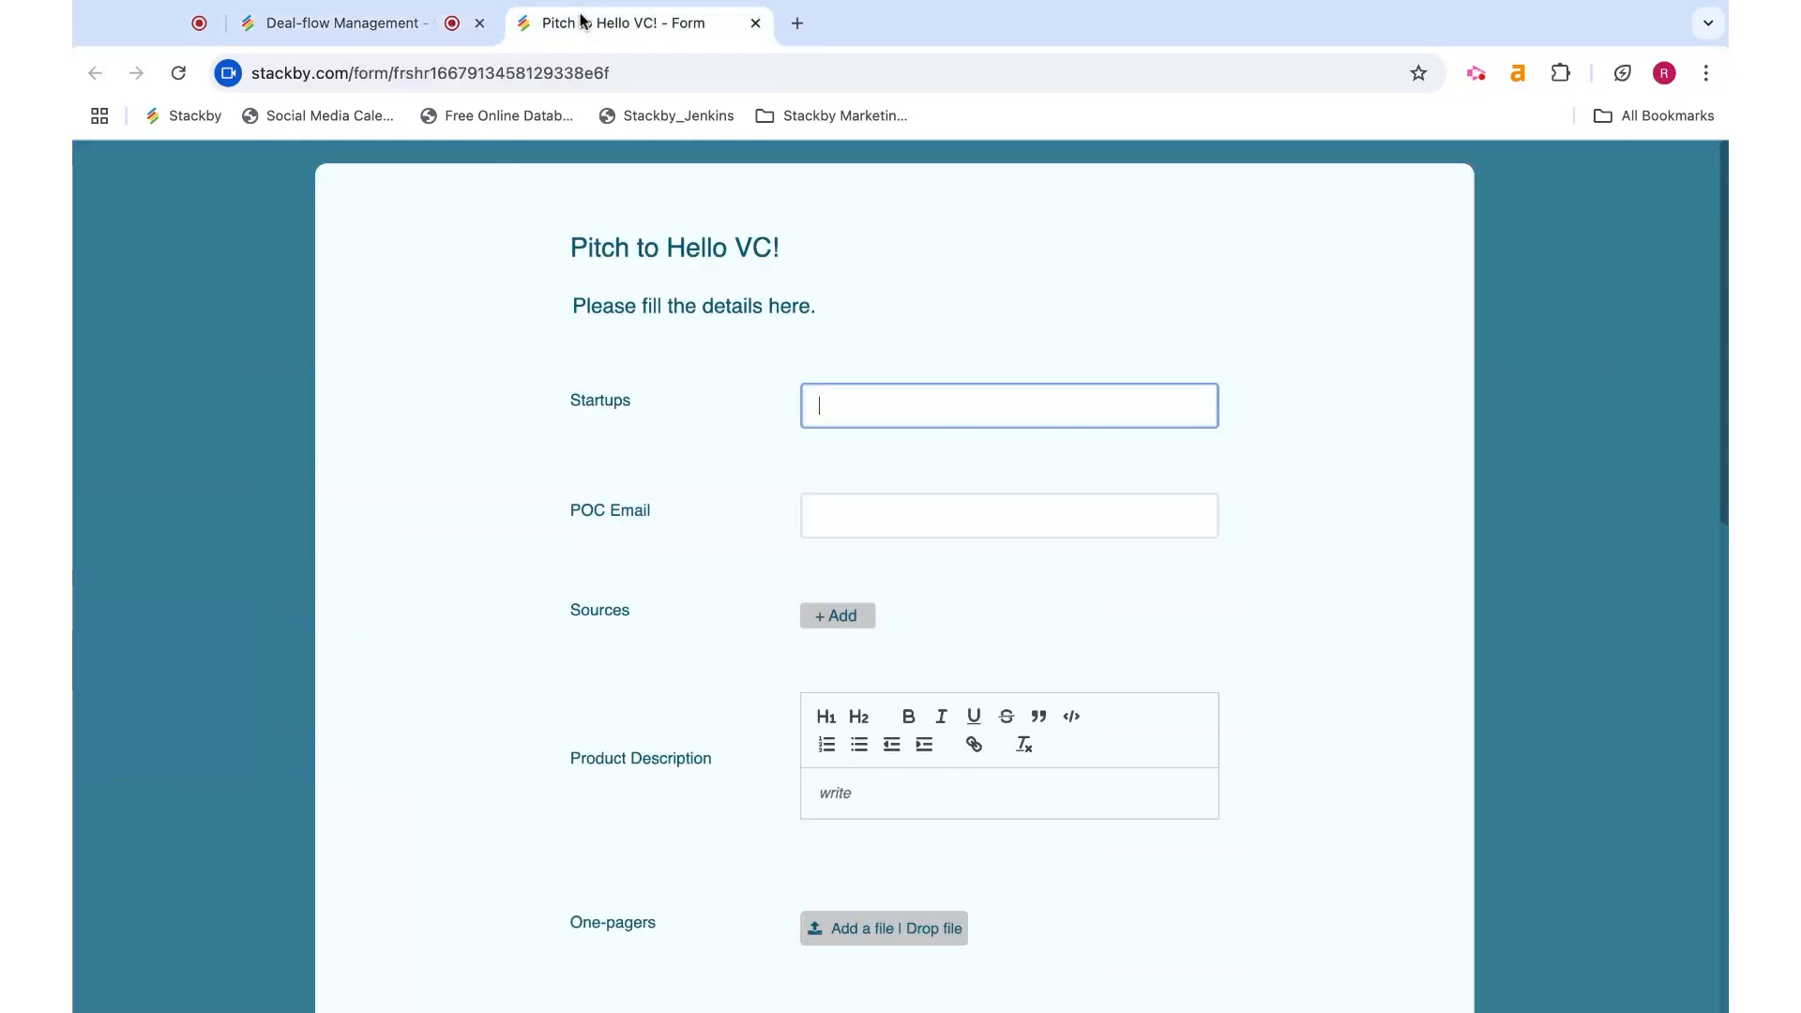
left_click(178, 74)
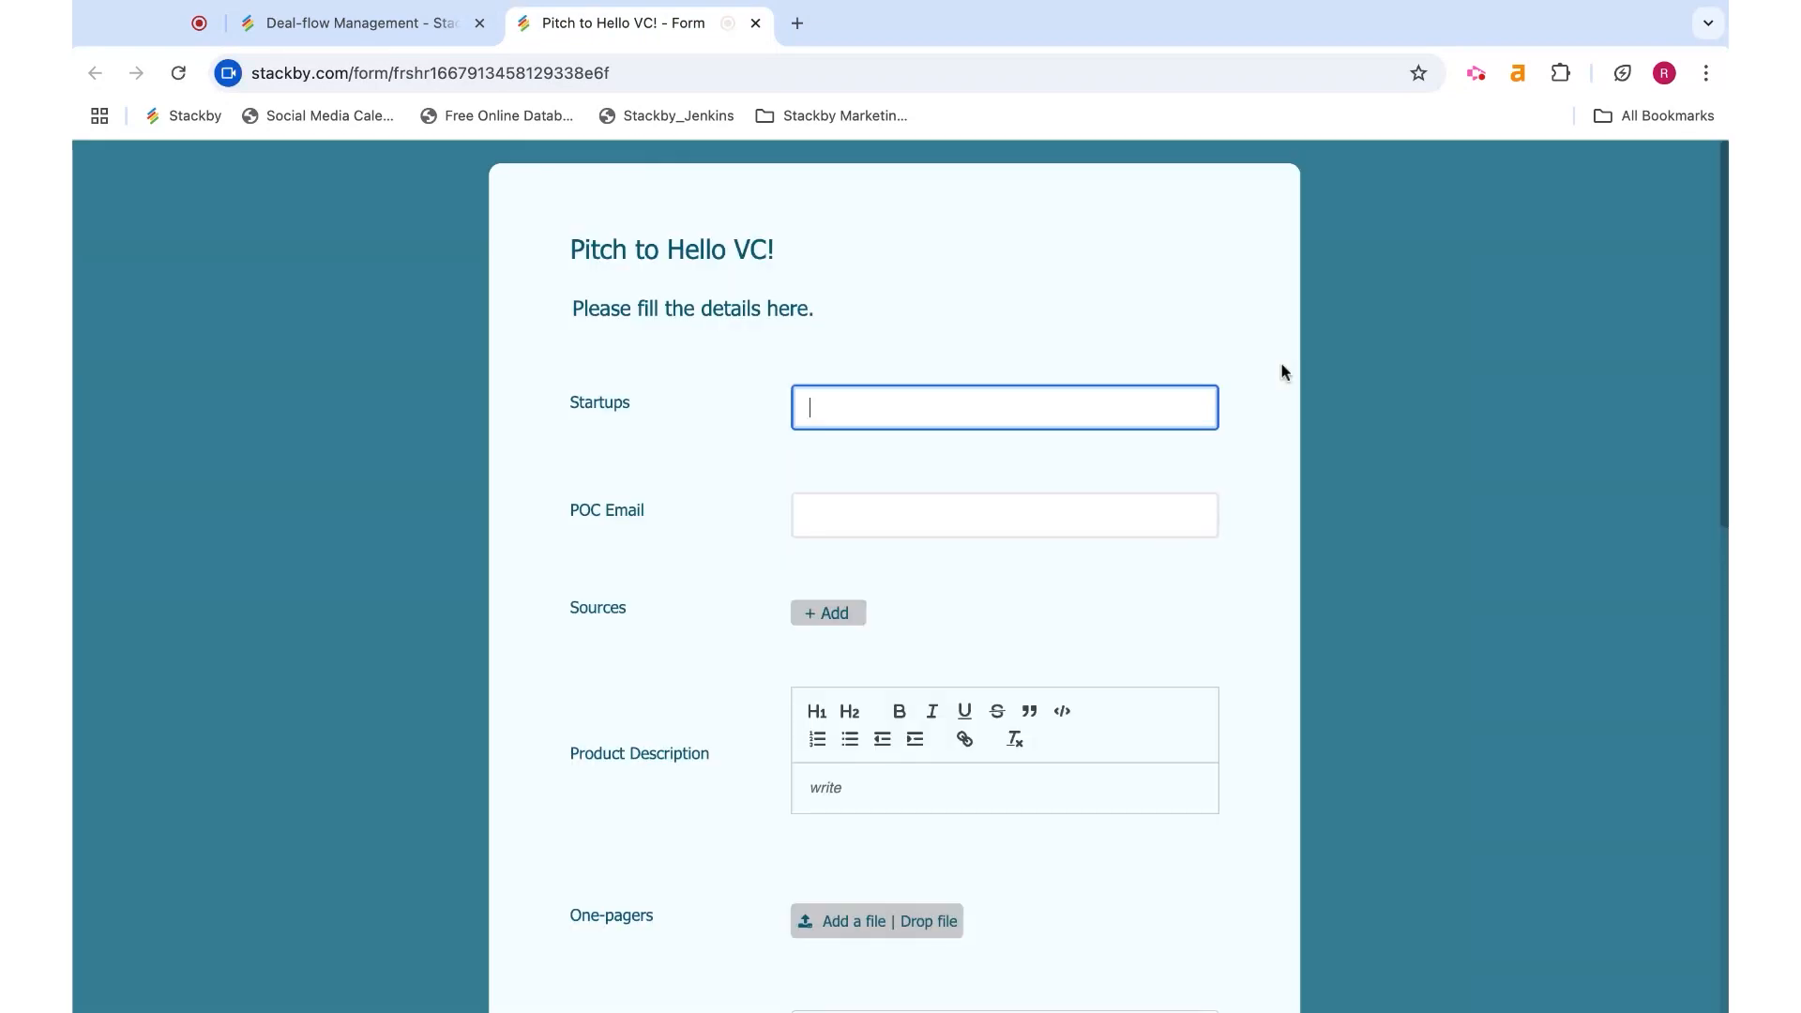
scroll(1161, 577, "down", 10)
scroll(1161, 577, "up", 10)
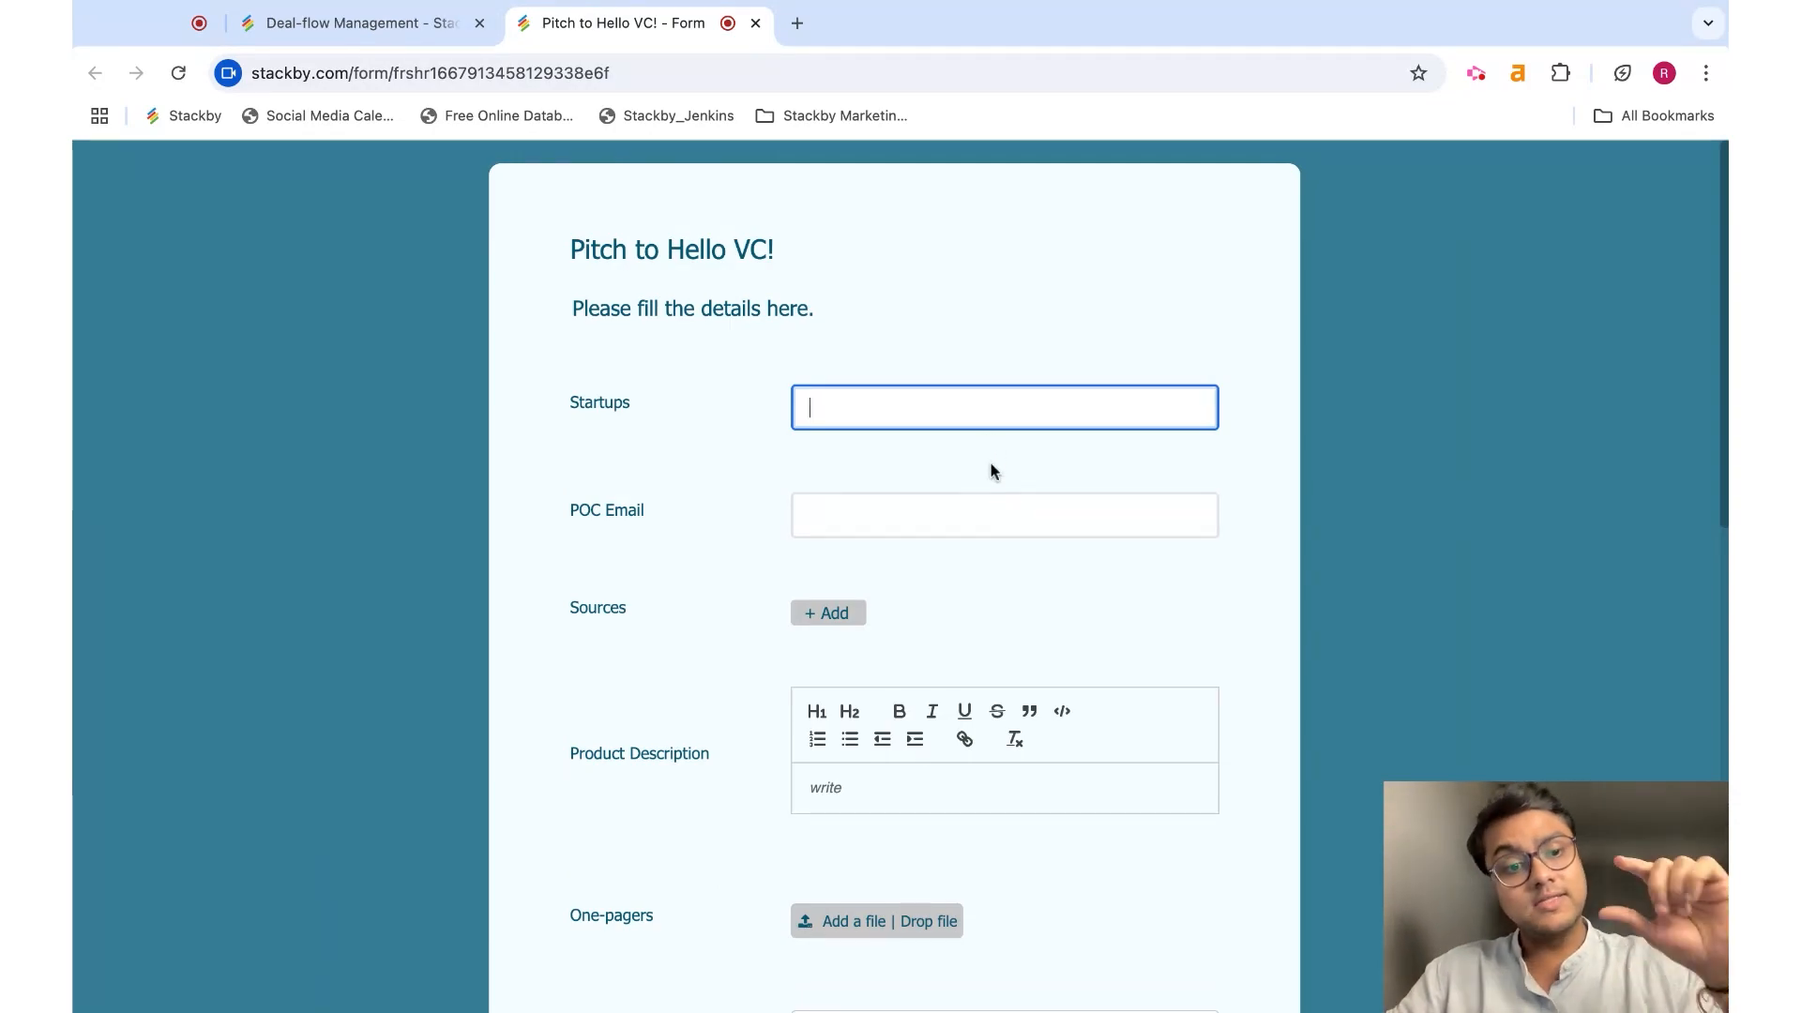
scroll(994, 471, "down", 4)
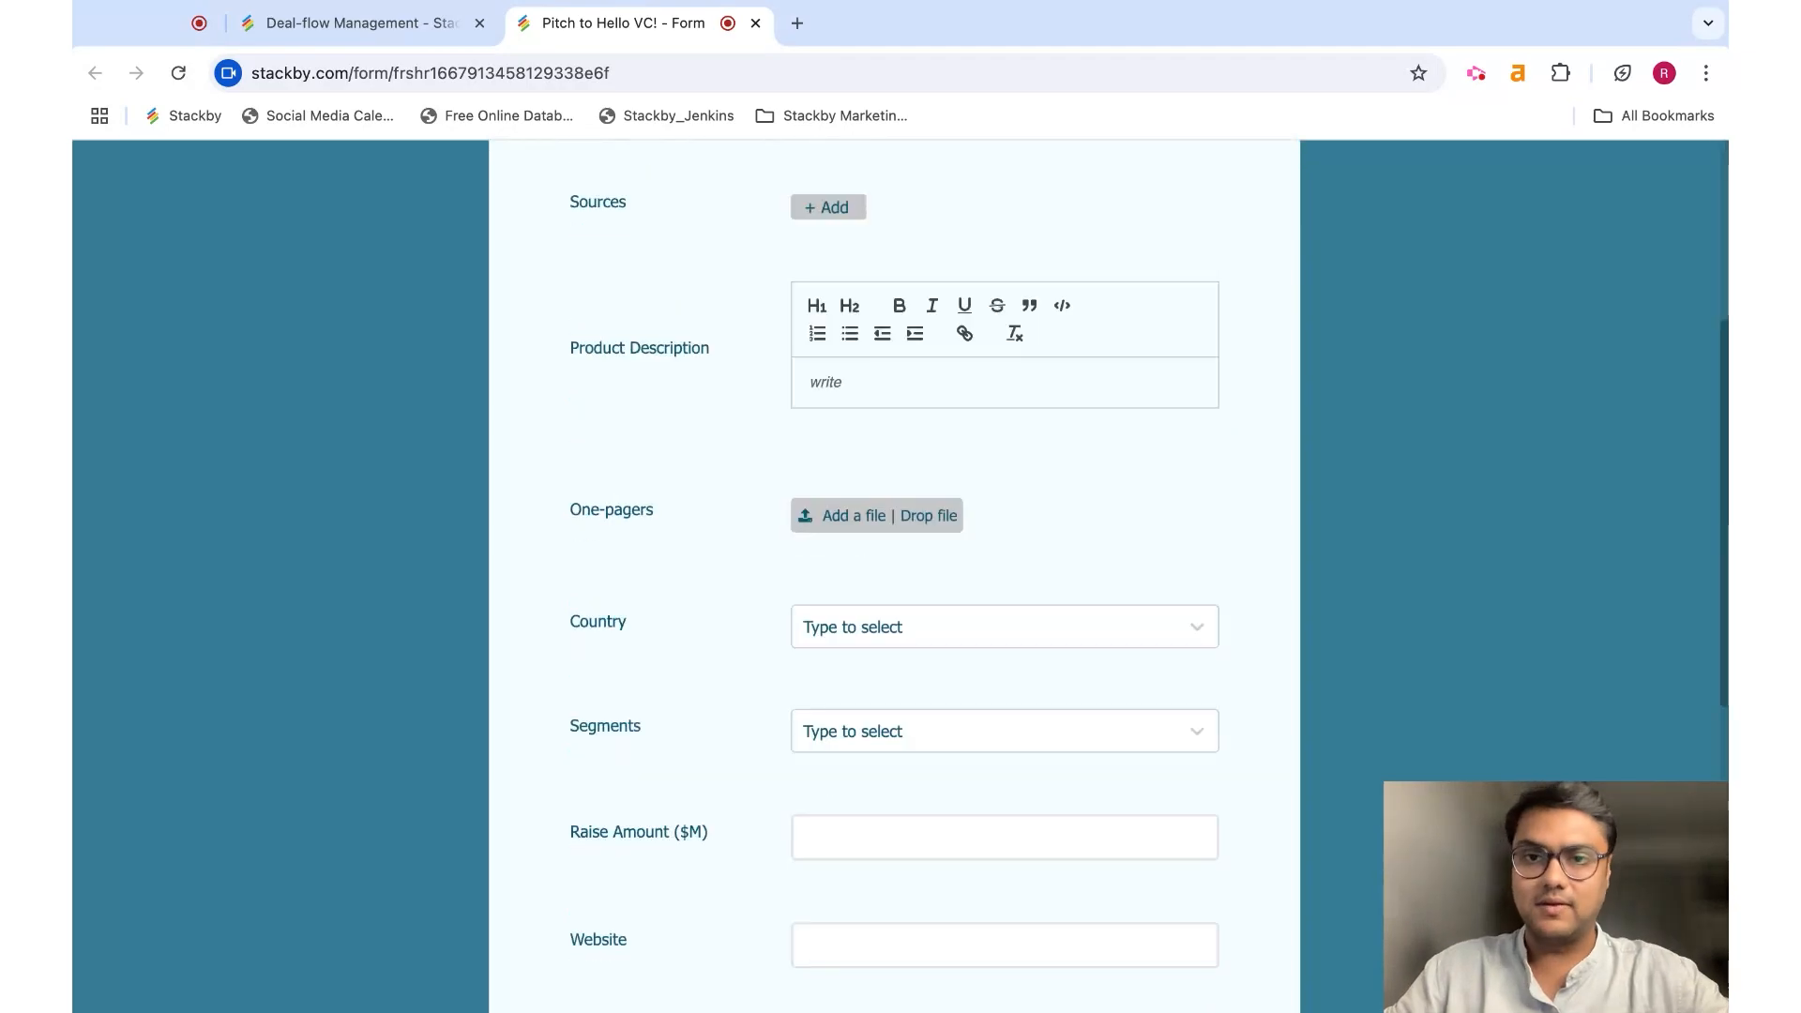
scroll(995, 471, "down", 5)
scroll(995, 471, "up", 10)
Return to the form editor and set the header font size to 33 px.
left_click(361, 23)
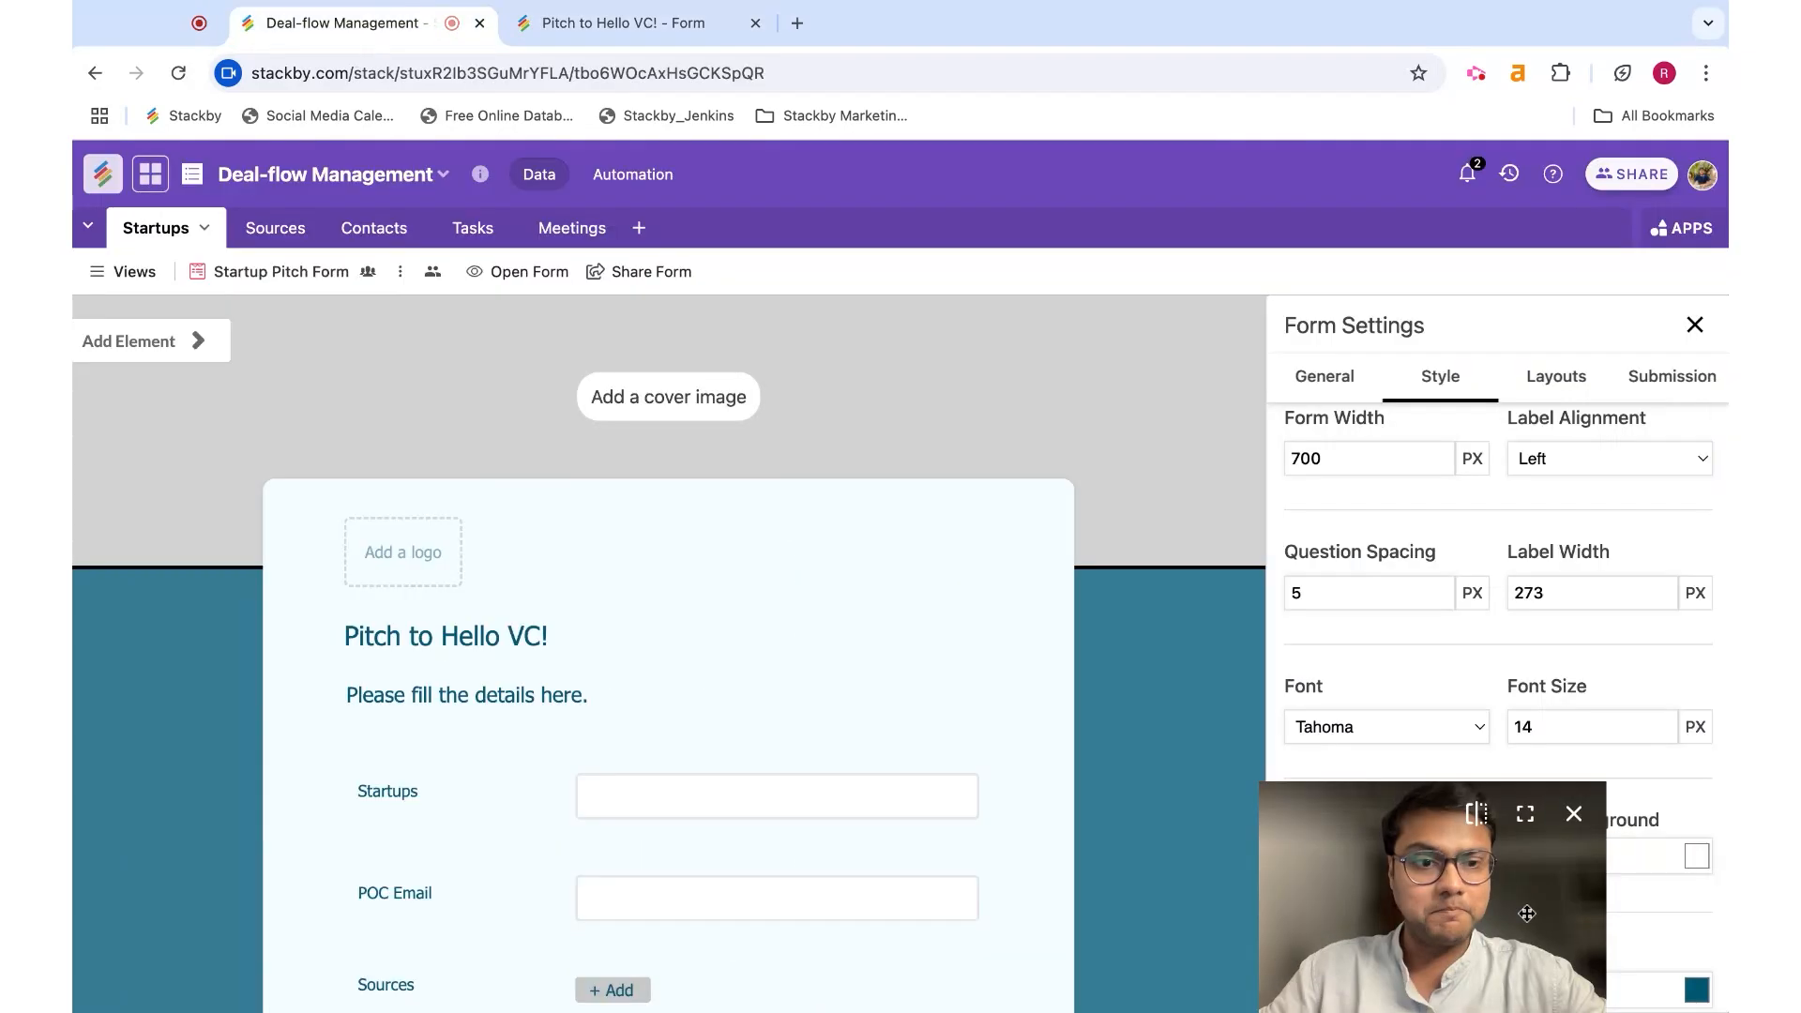
left_click_drag(1527, 915, 452, 910)
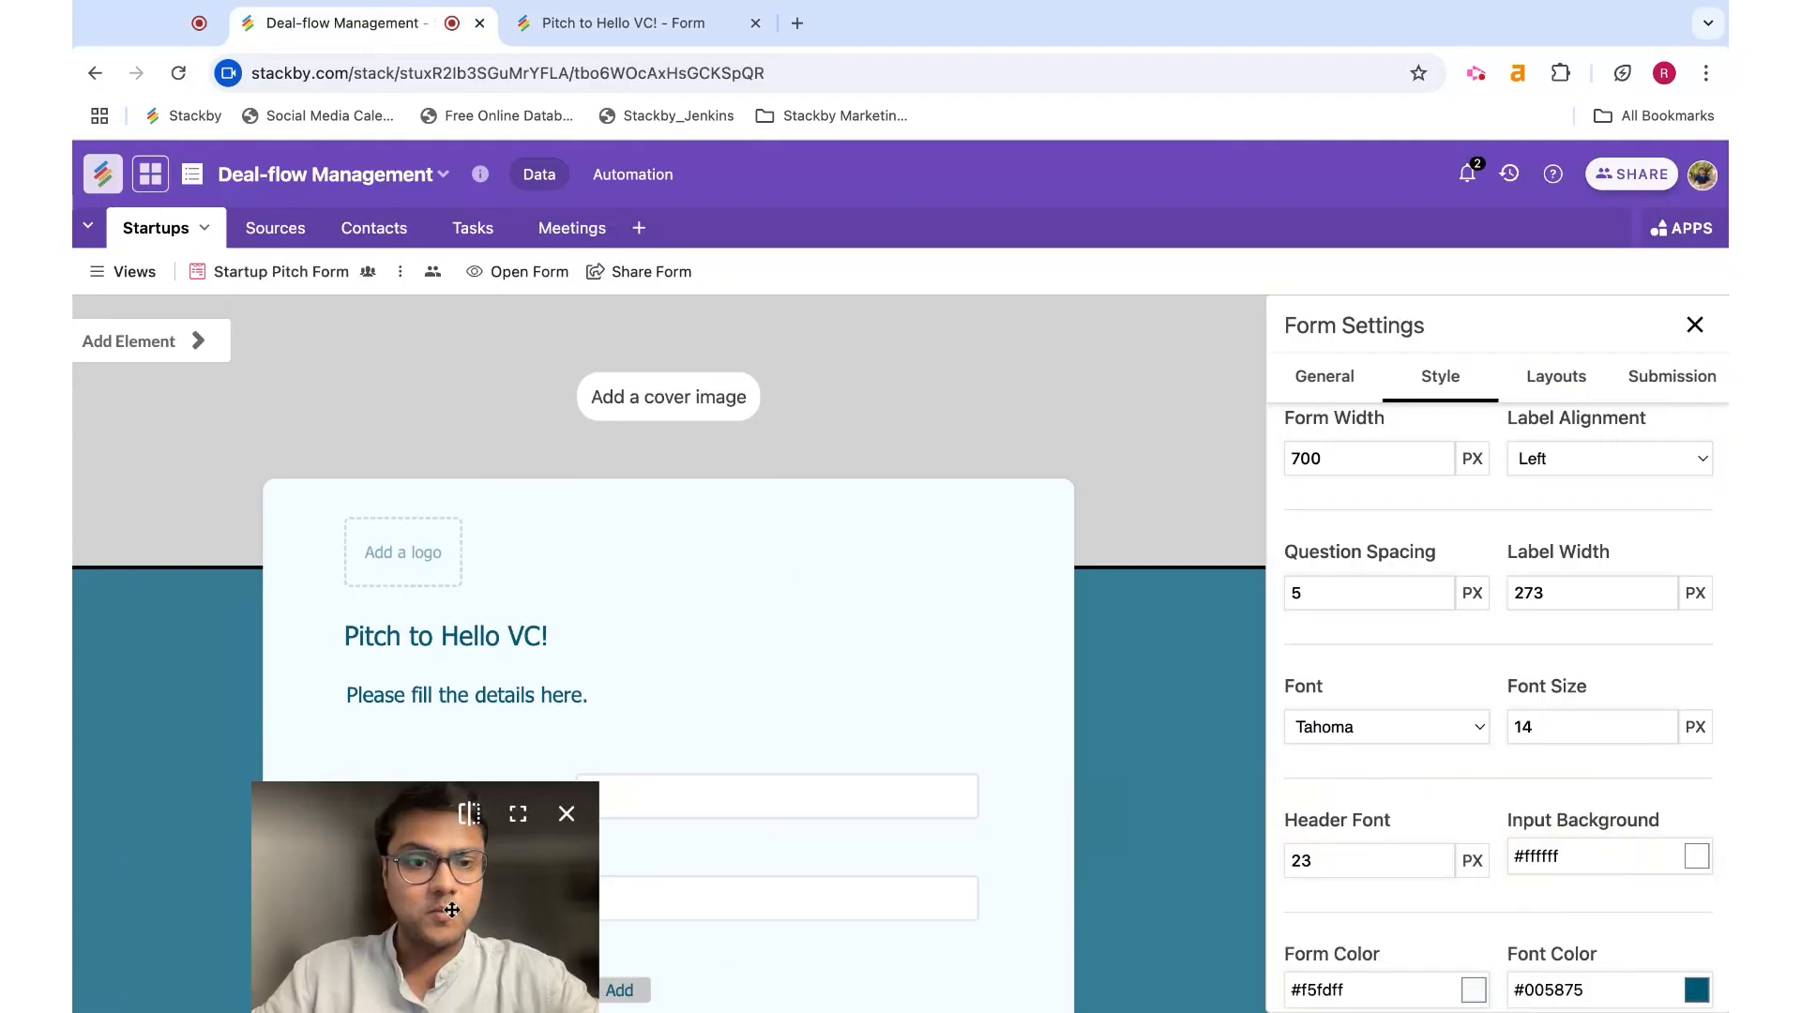
scroll(1331, 849, "down", 1)
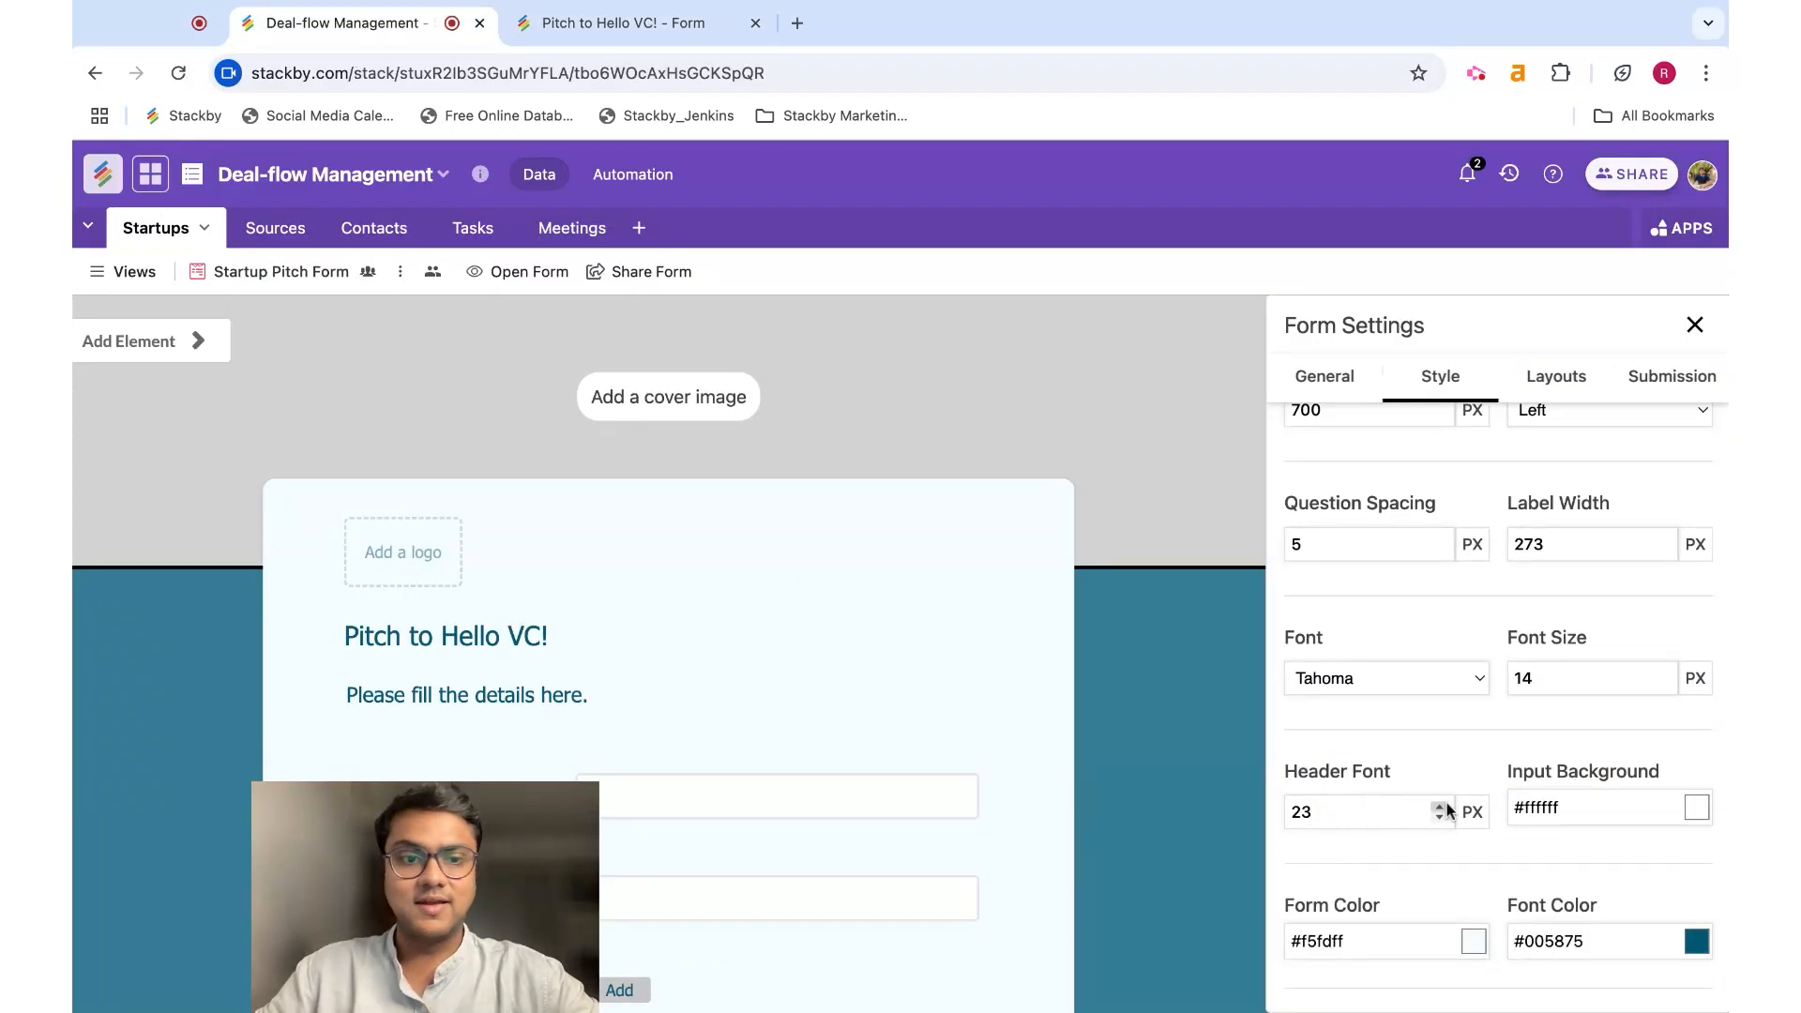
left_click_drag(1446, 806, 1446, 806)
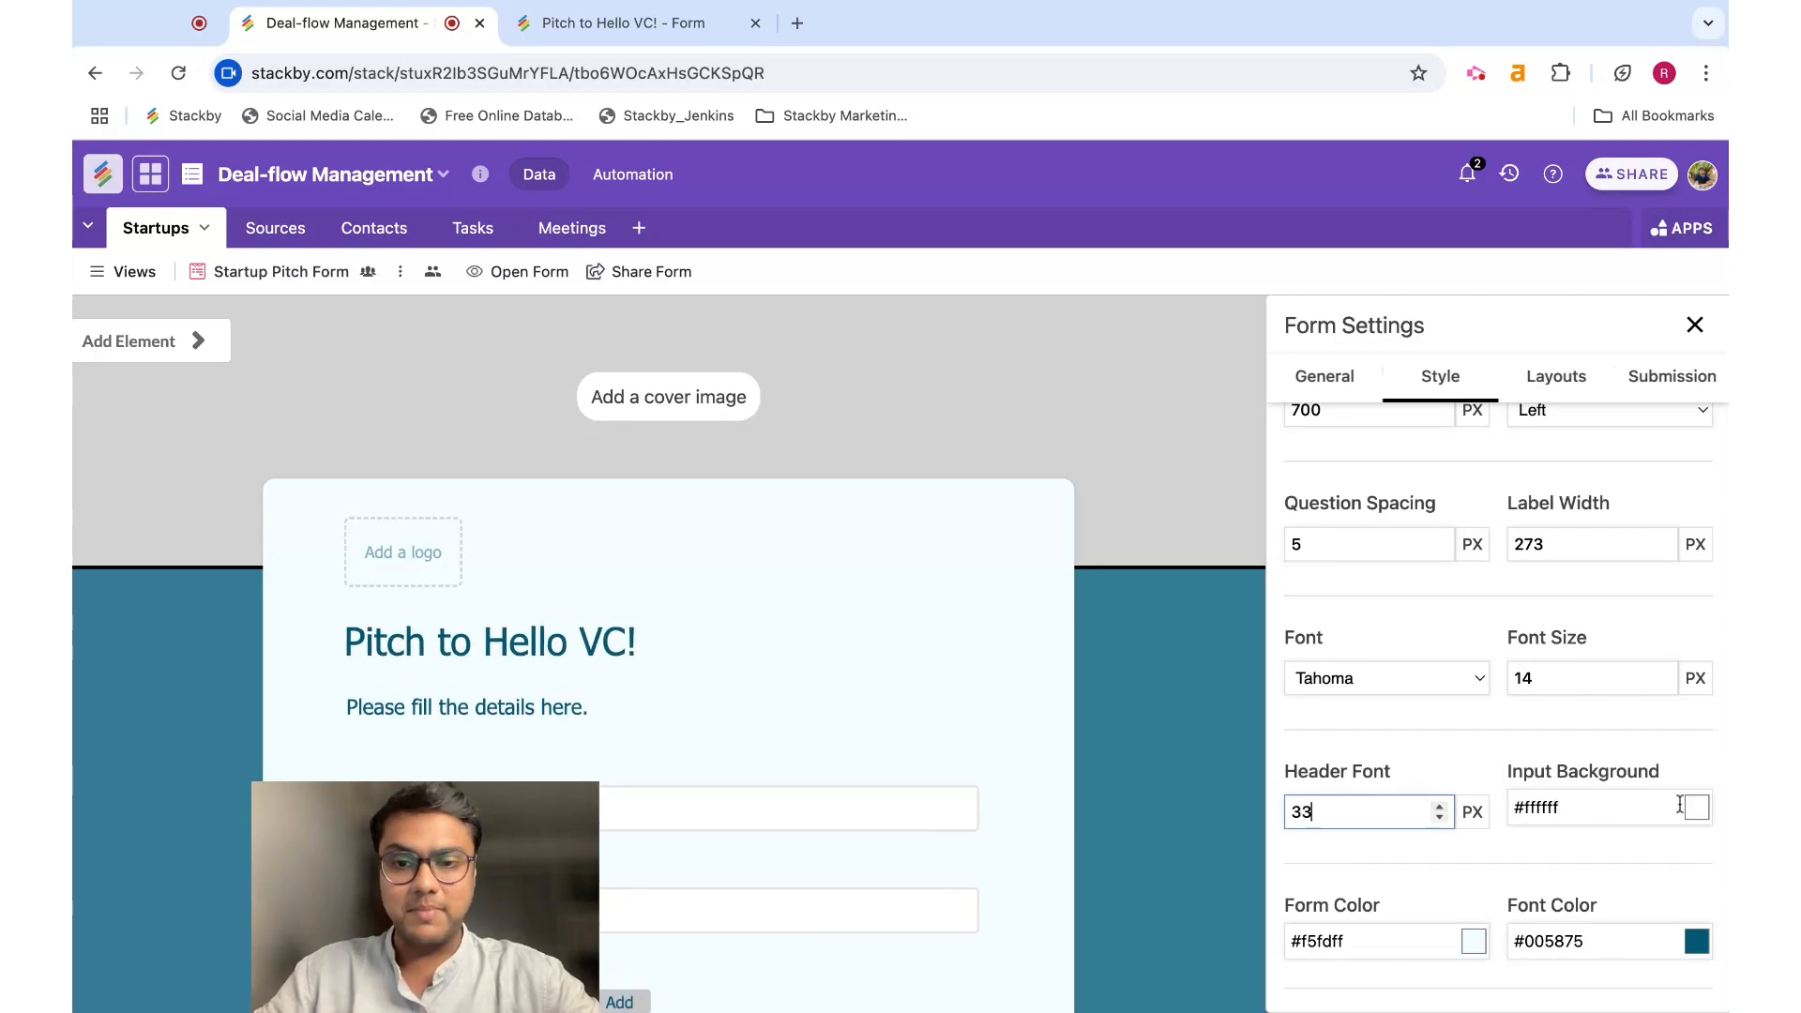
Try the dark form color #1c1c1c, change it to white #ffffff, and look over the form.
left_click(1472, 932)
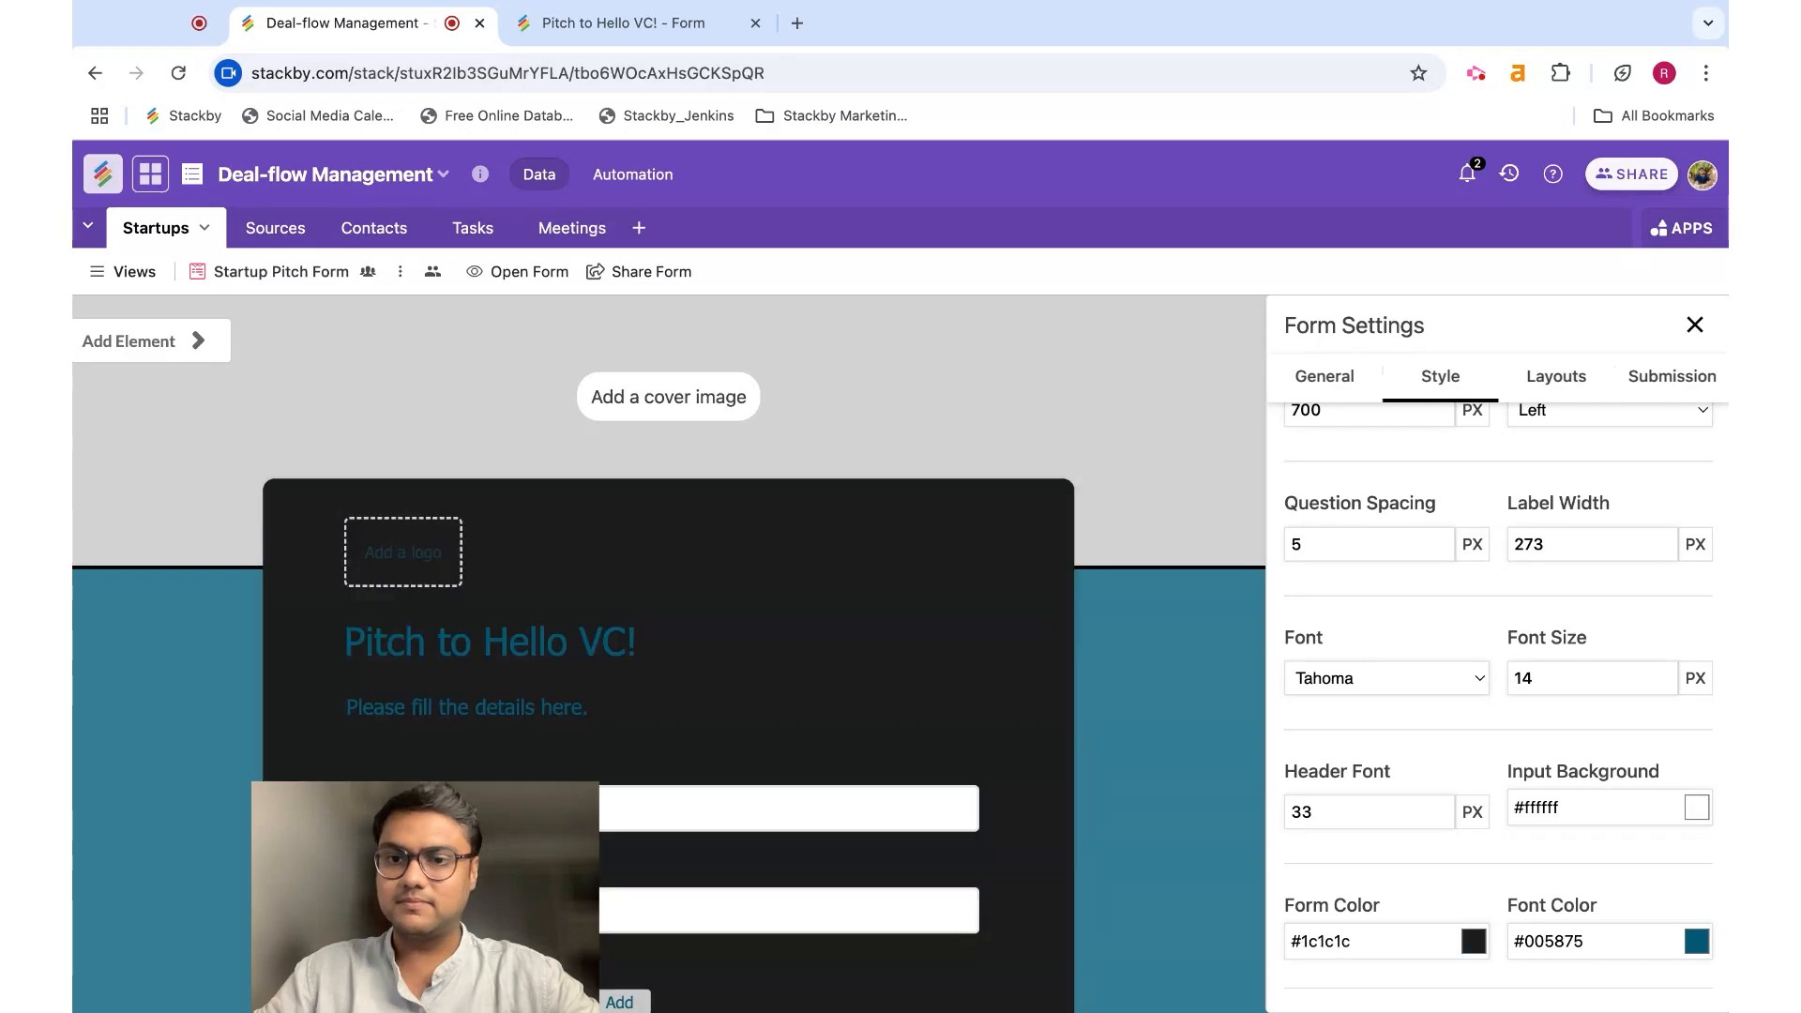
left_click(1464, 781)
scroll(1005, 702, "down", 10)
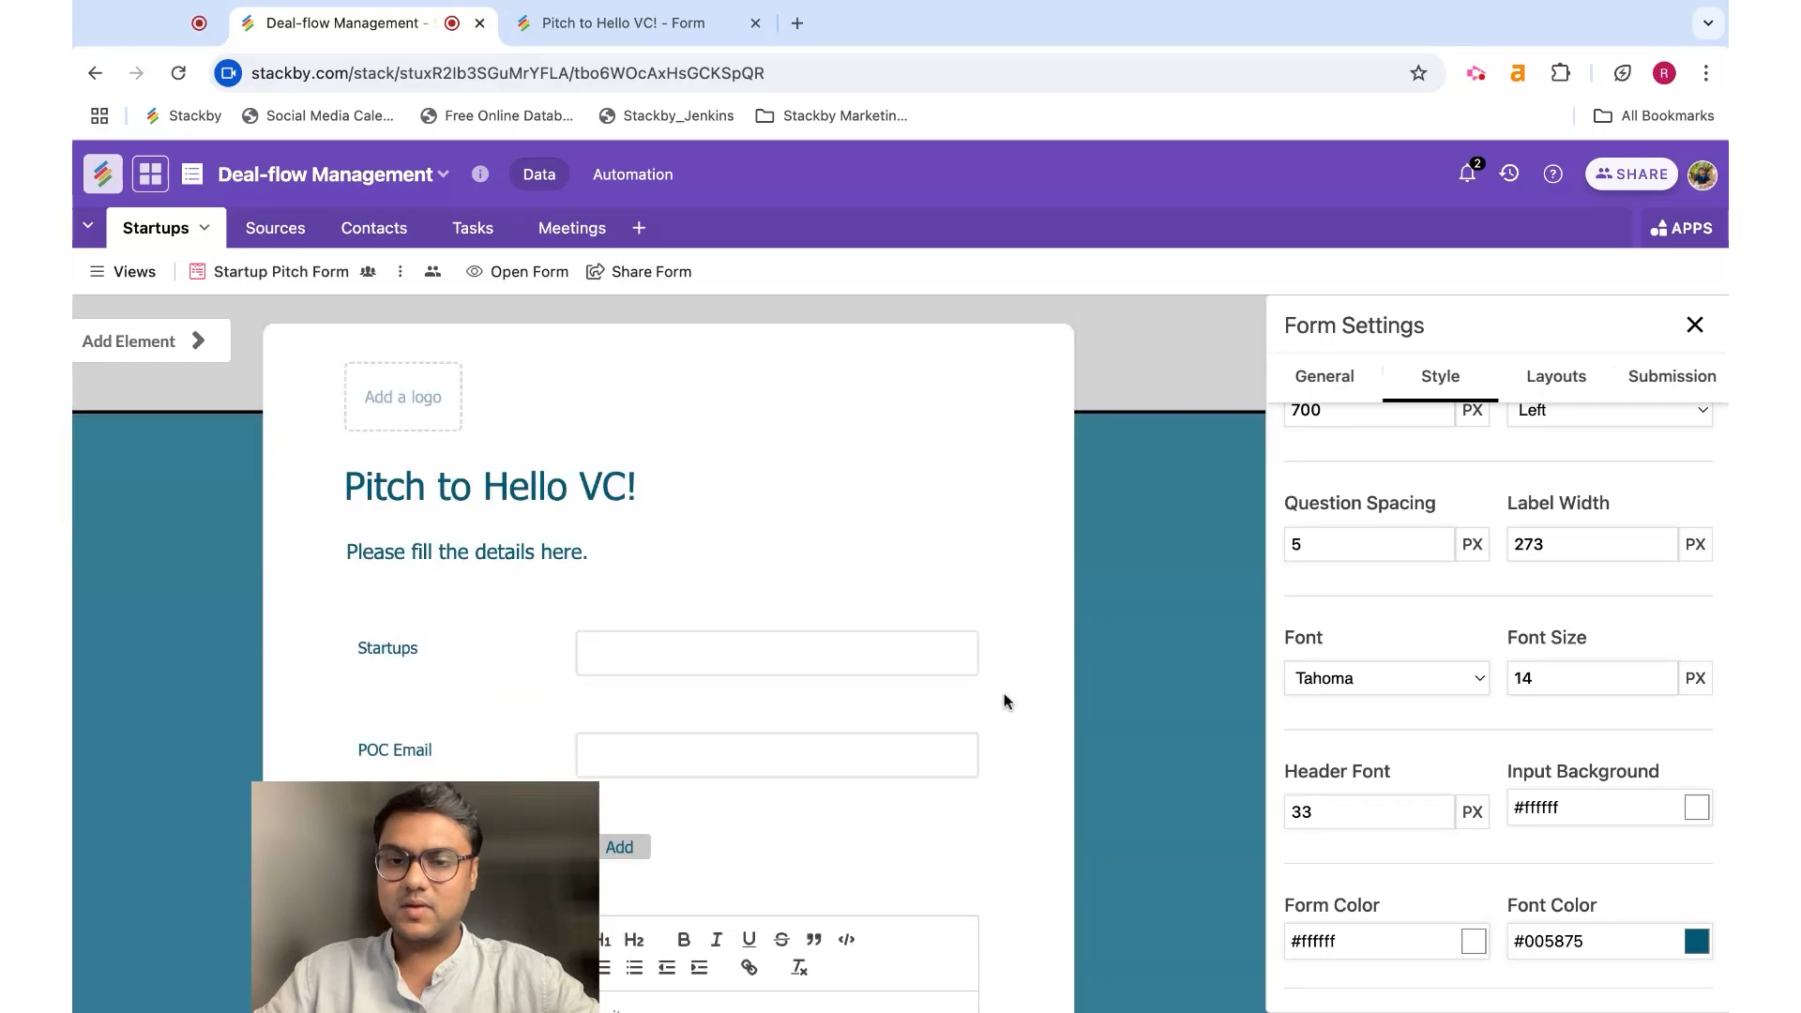
scroll(1005, 702, "up", 10)
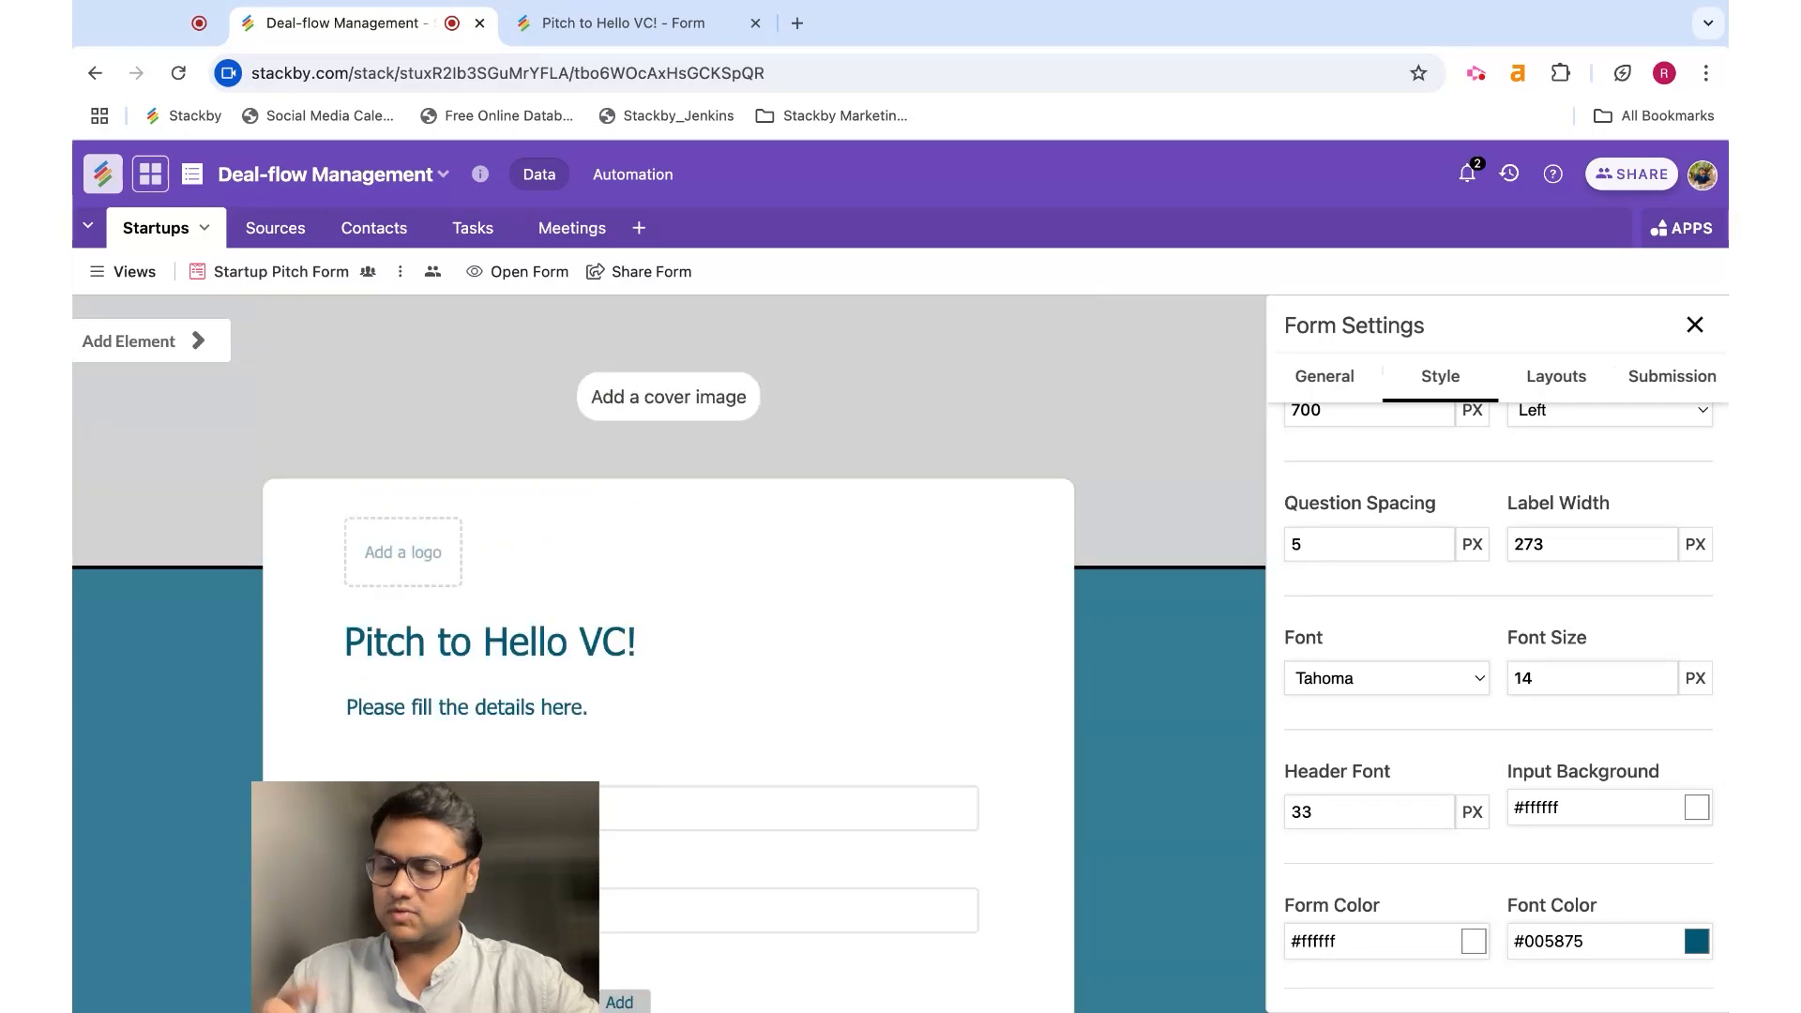
Check the form color and header size on the refreshed live form.
left_click_drag(425, 887, 243, 887)
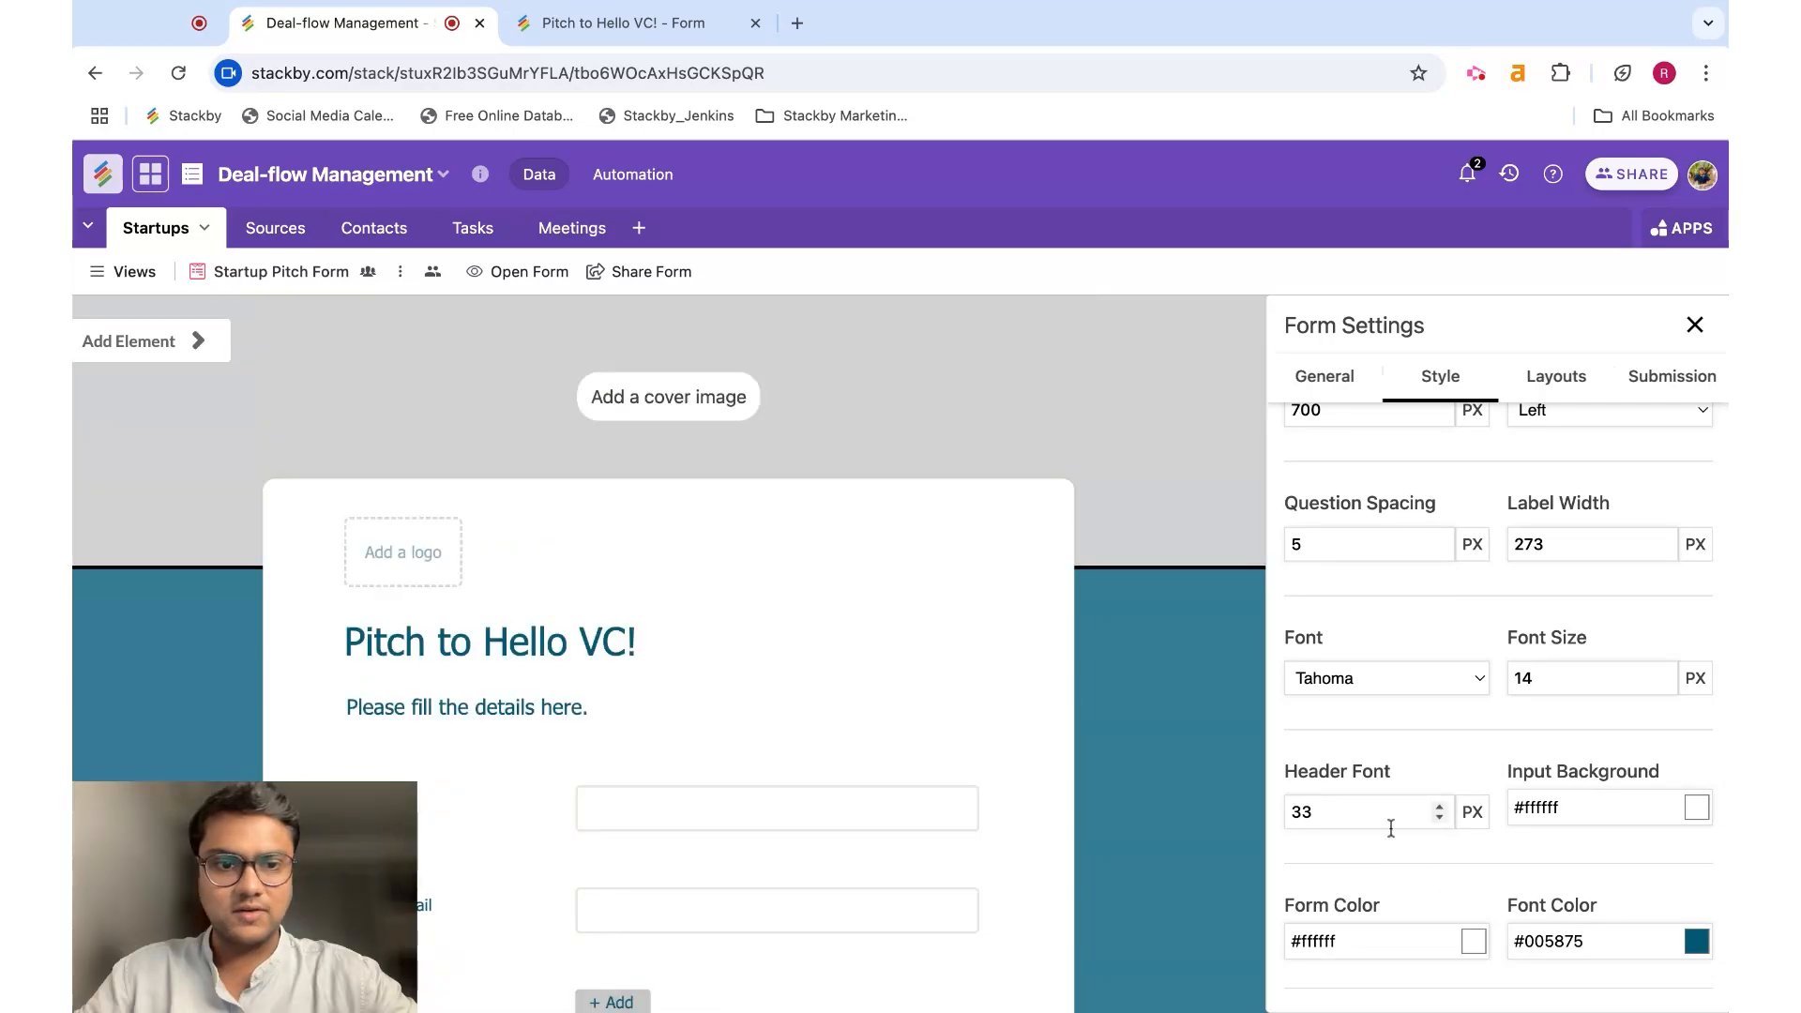
key("ctrl+Tab")
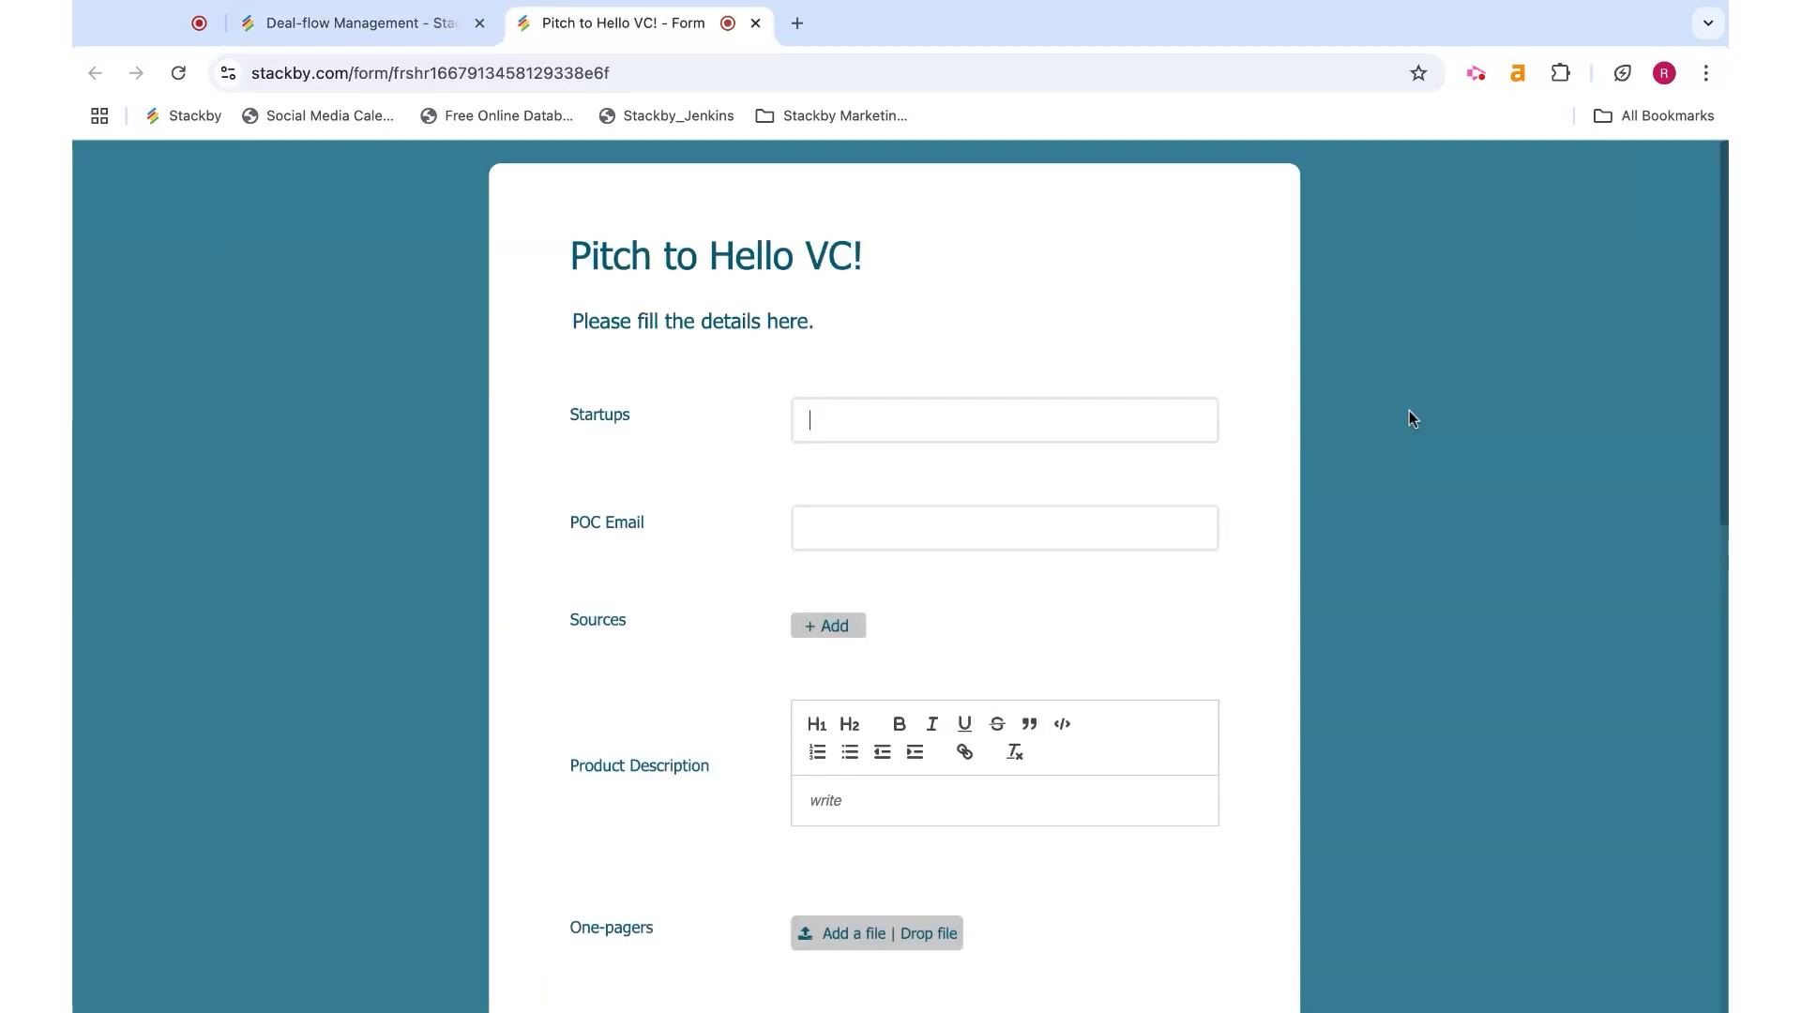
scroll(1243, 574, "down", 12)
scroll(1209, 574, "up", 12)
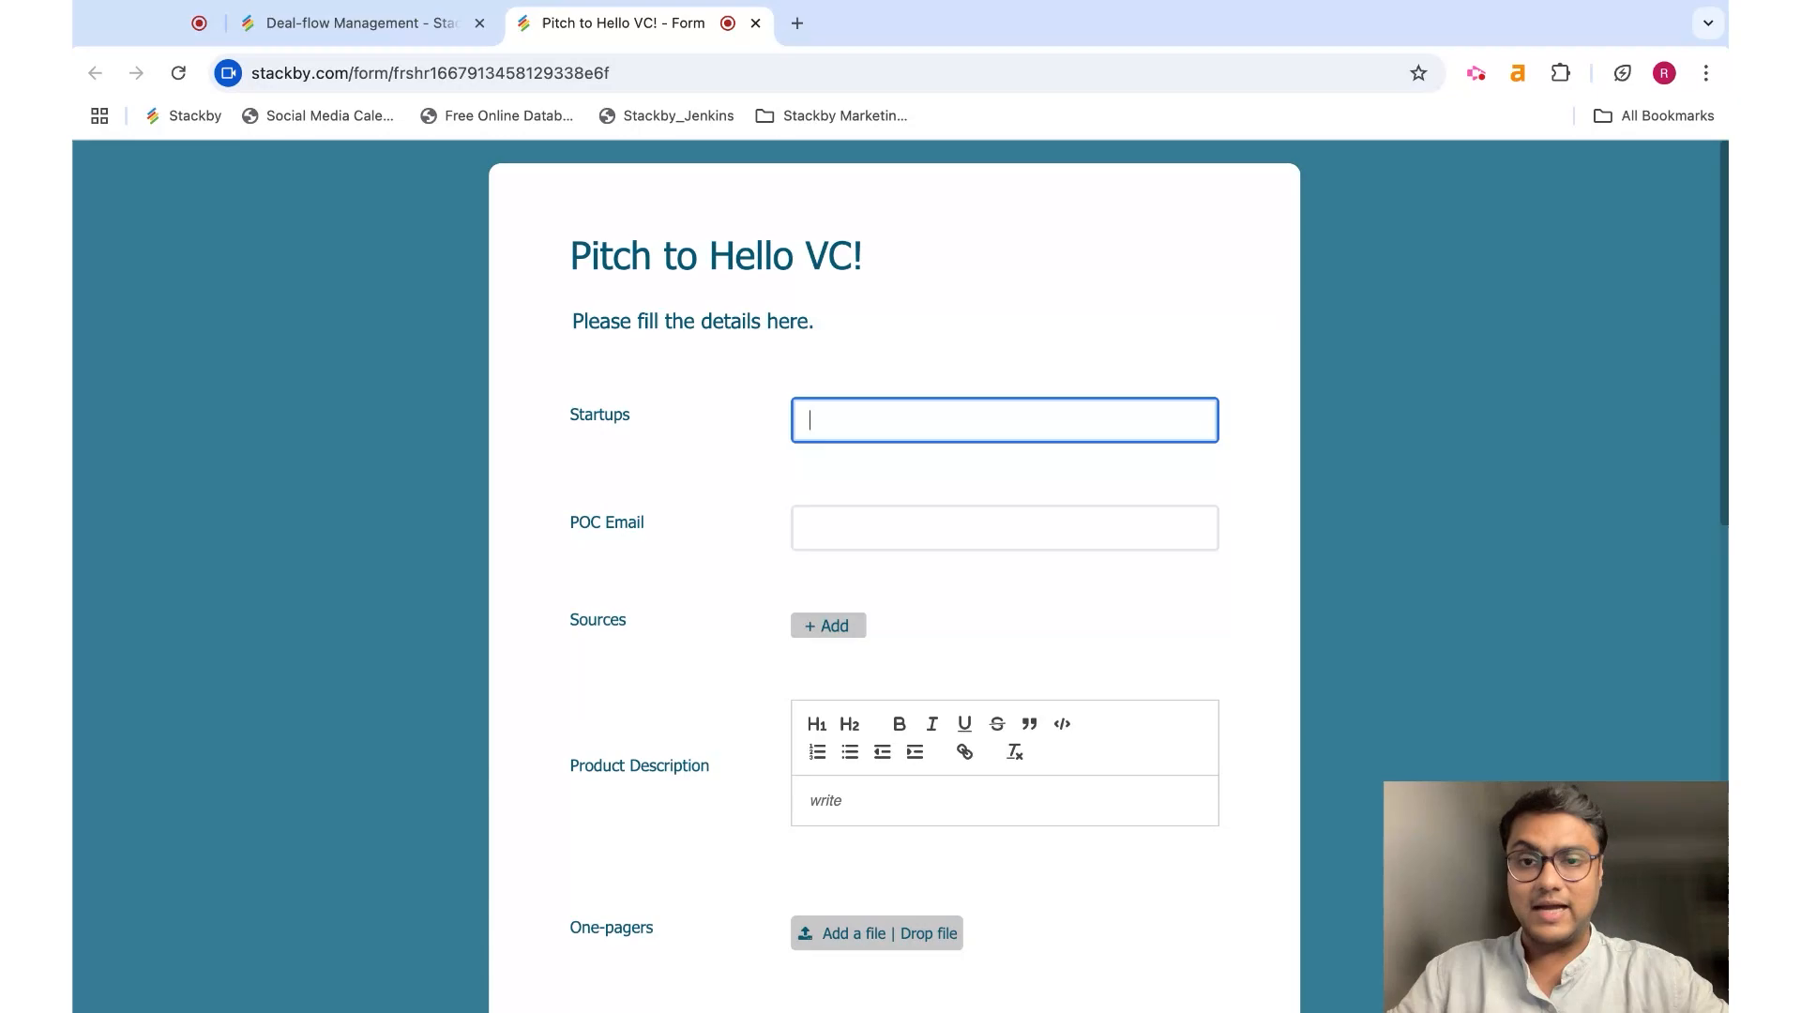
Return to the form editor, turn on the two column layout, and look over the rearranged fields.
key("ctrl+shift+Tab")
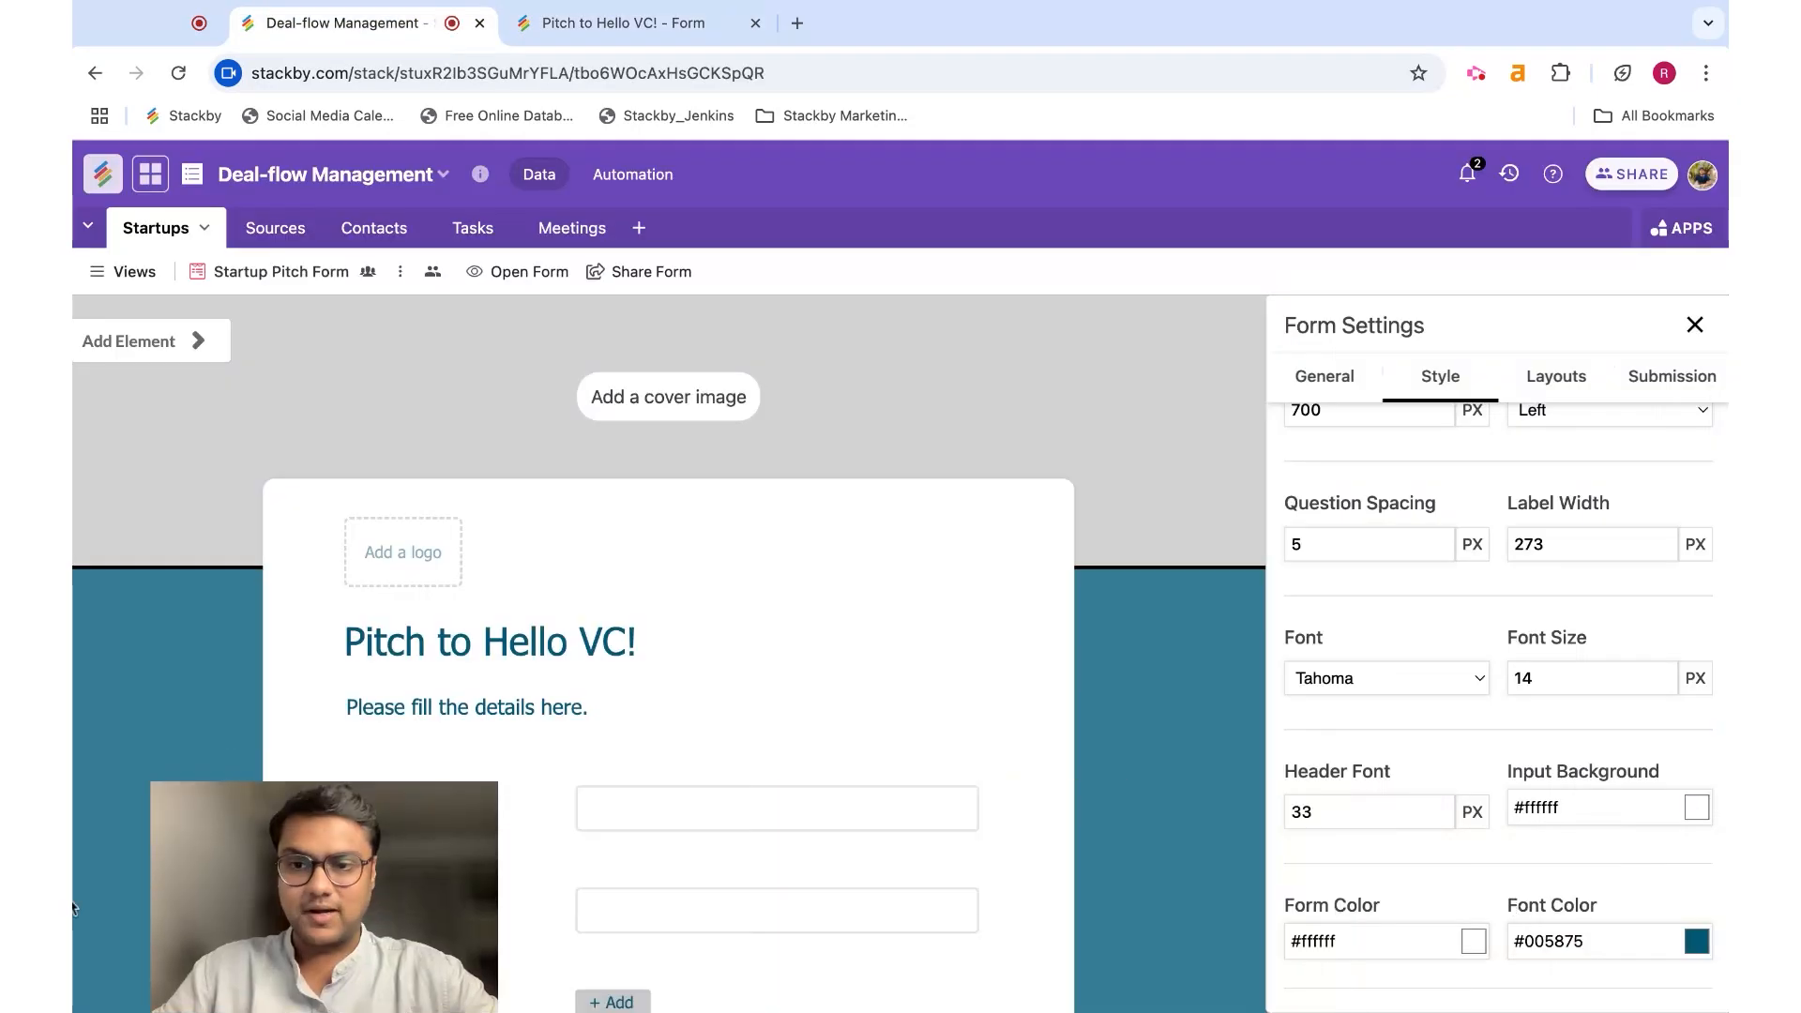
scroll(1636, 852, "up", 5)
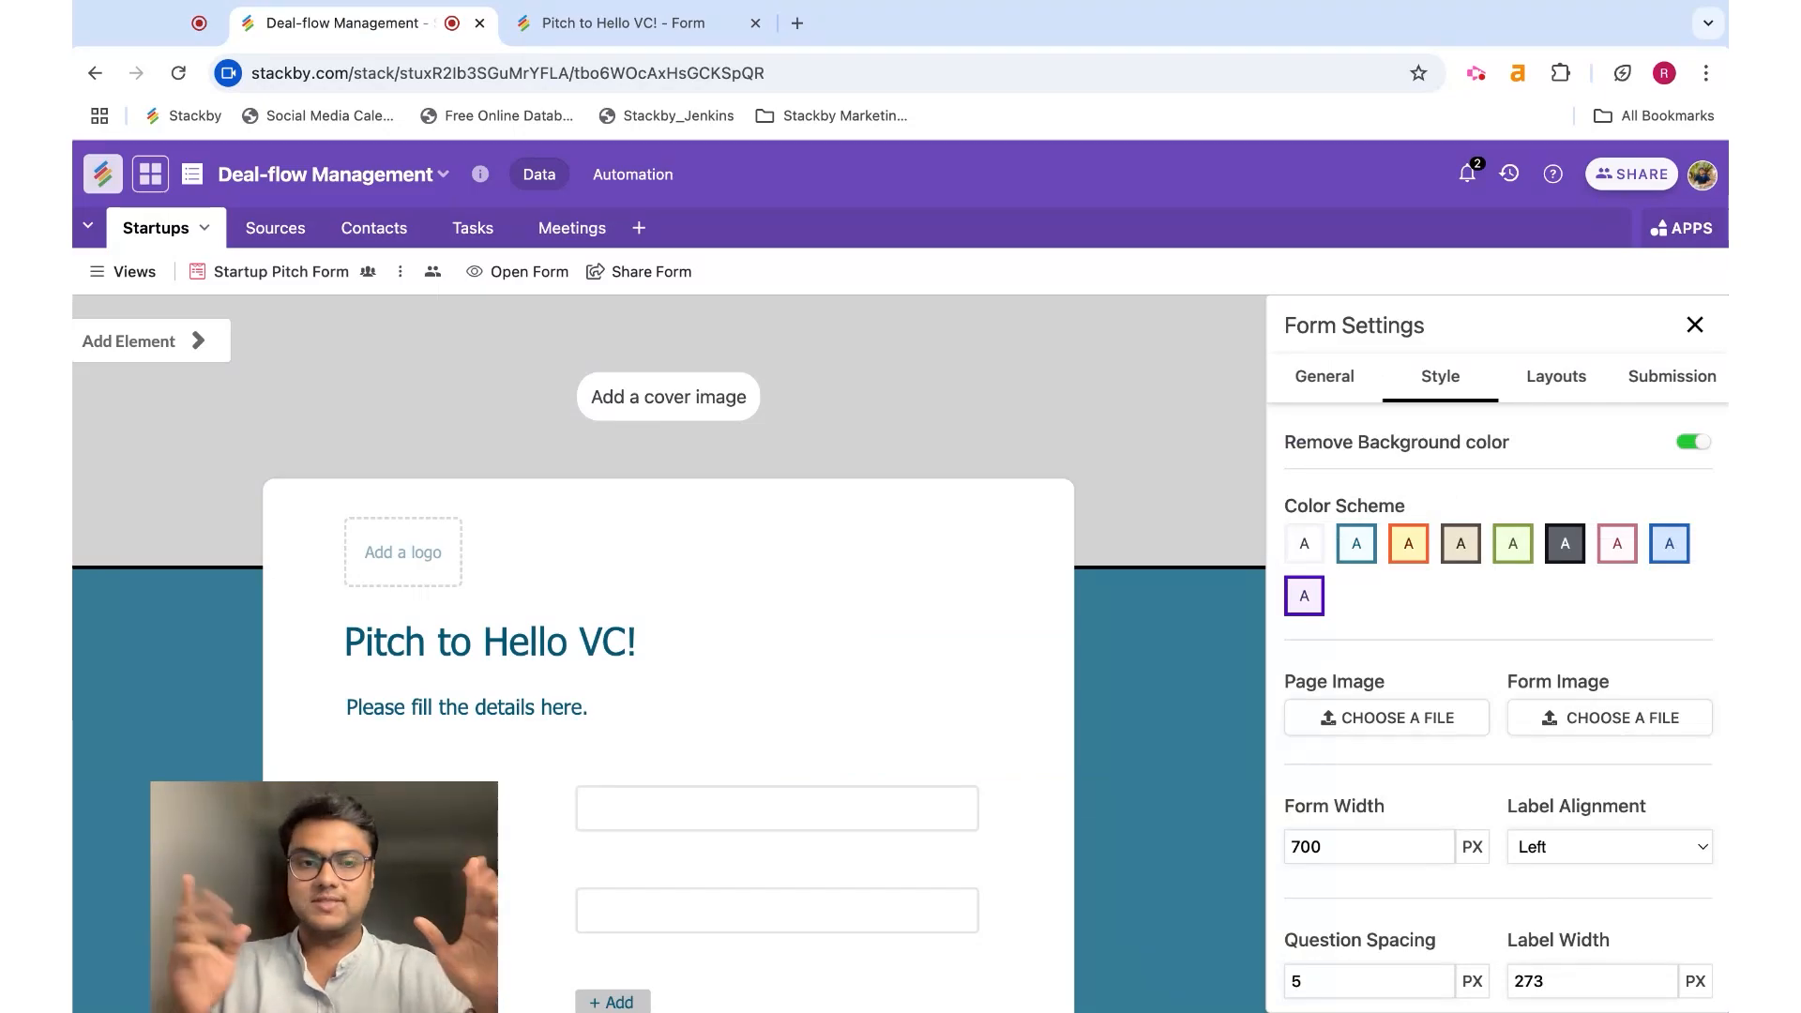
left_click(1563, 377)
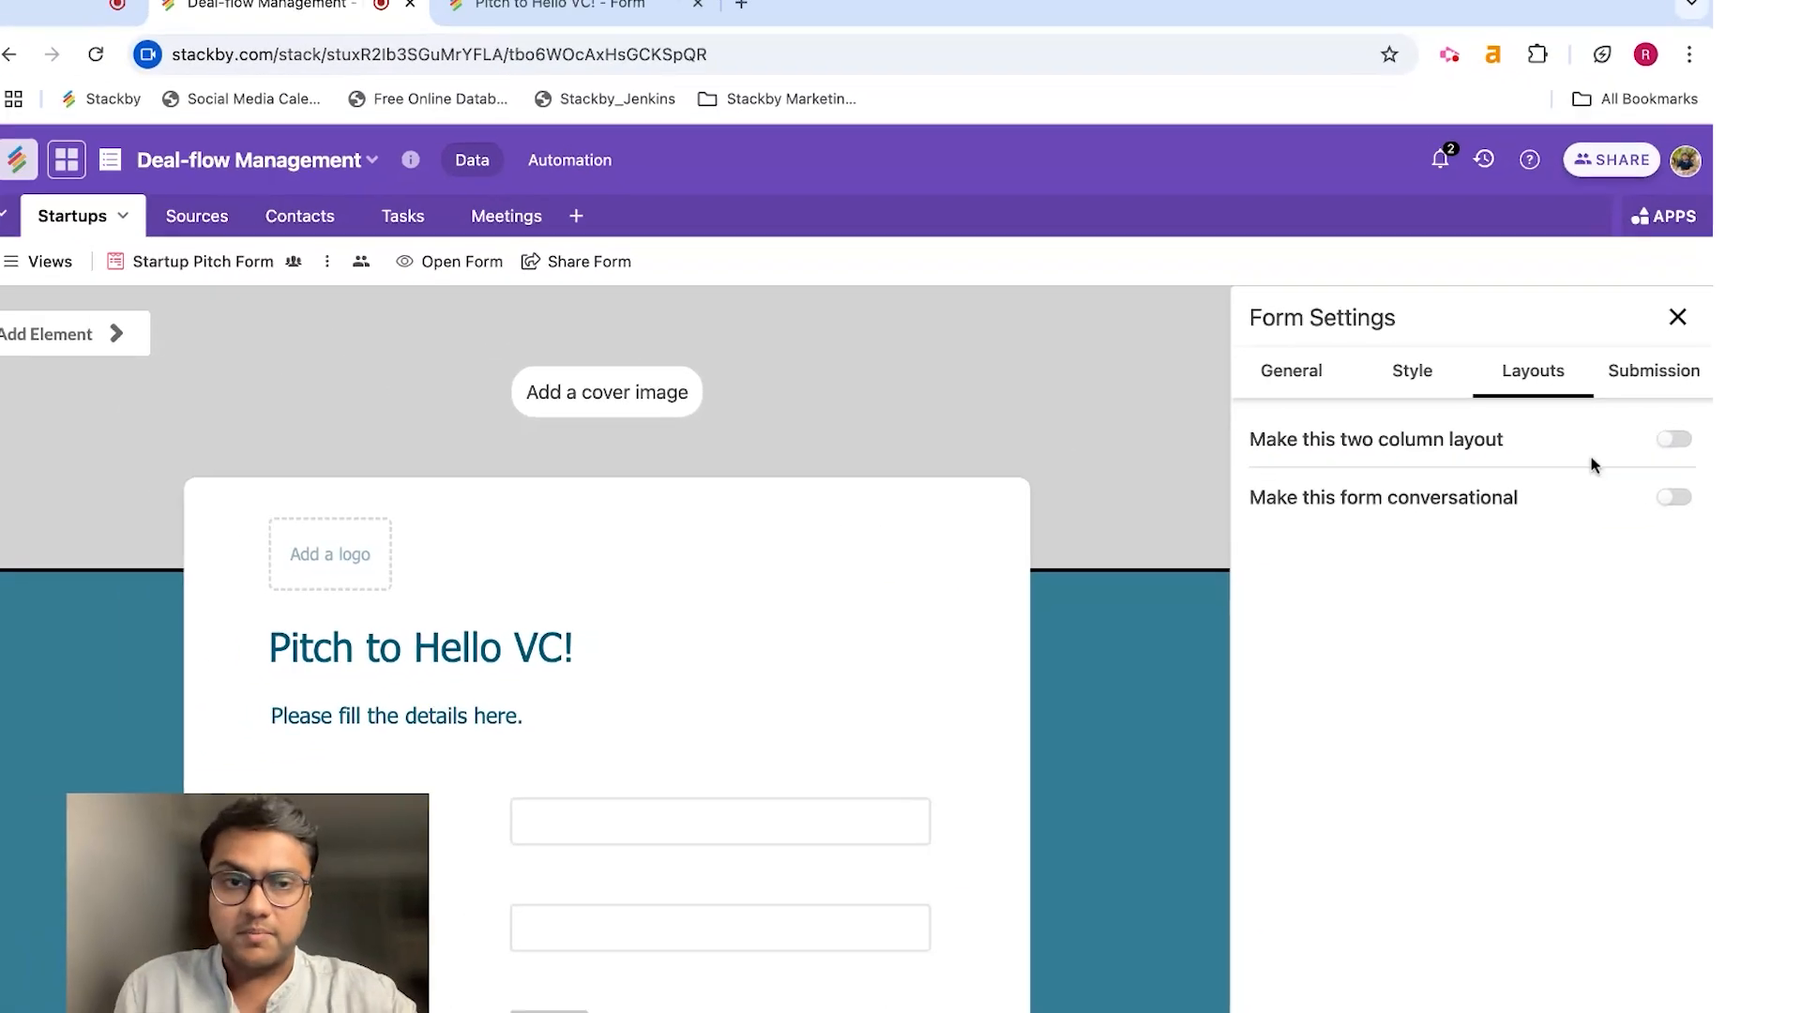
left_click(1674, 439)
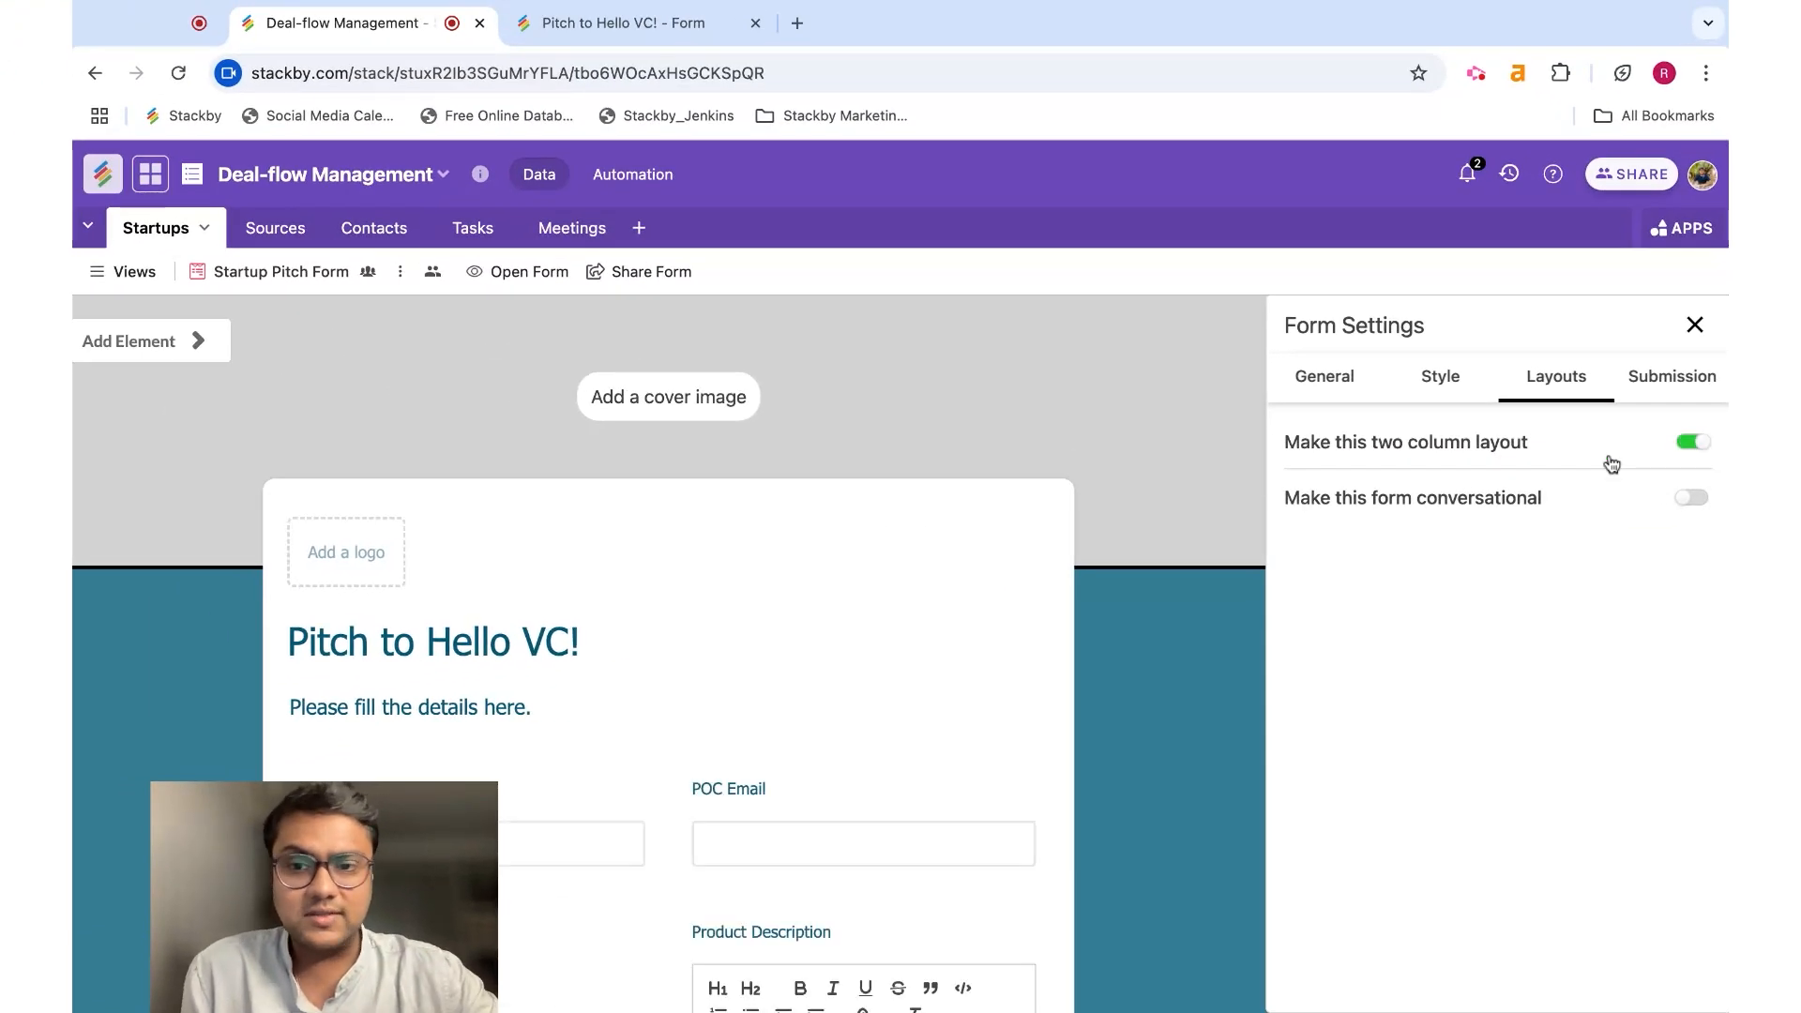
scroll(837, 760, "down", 10)
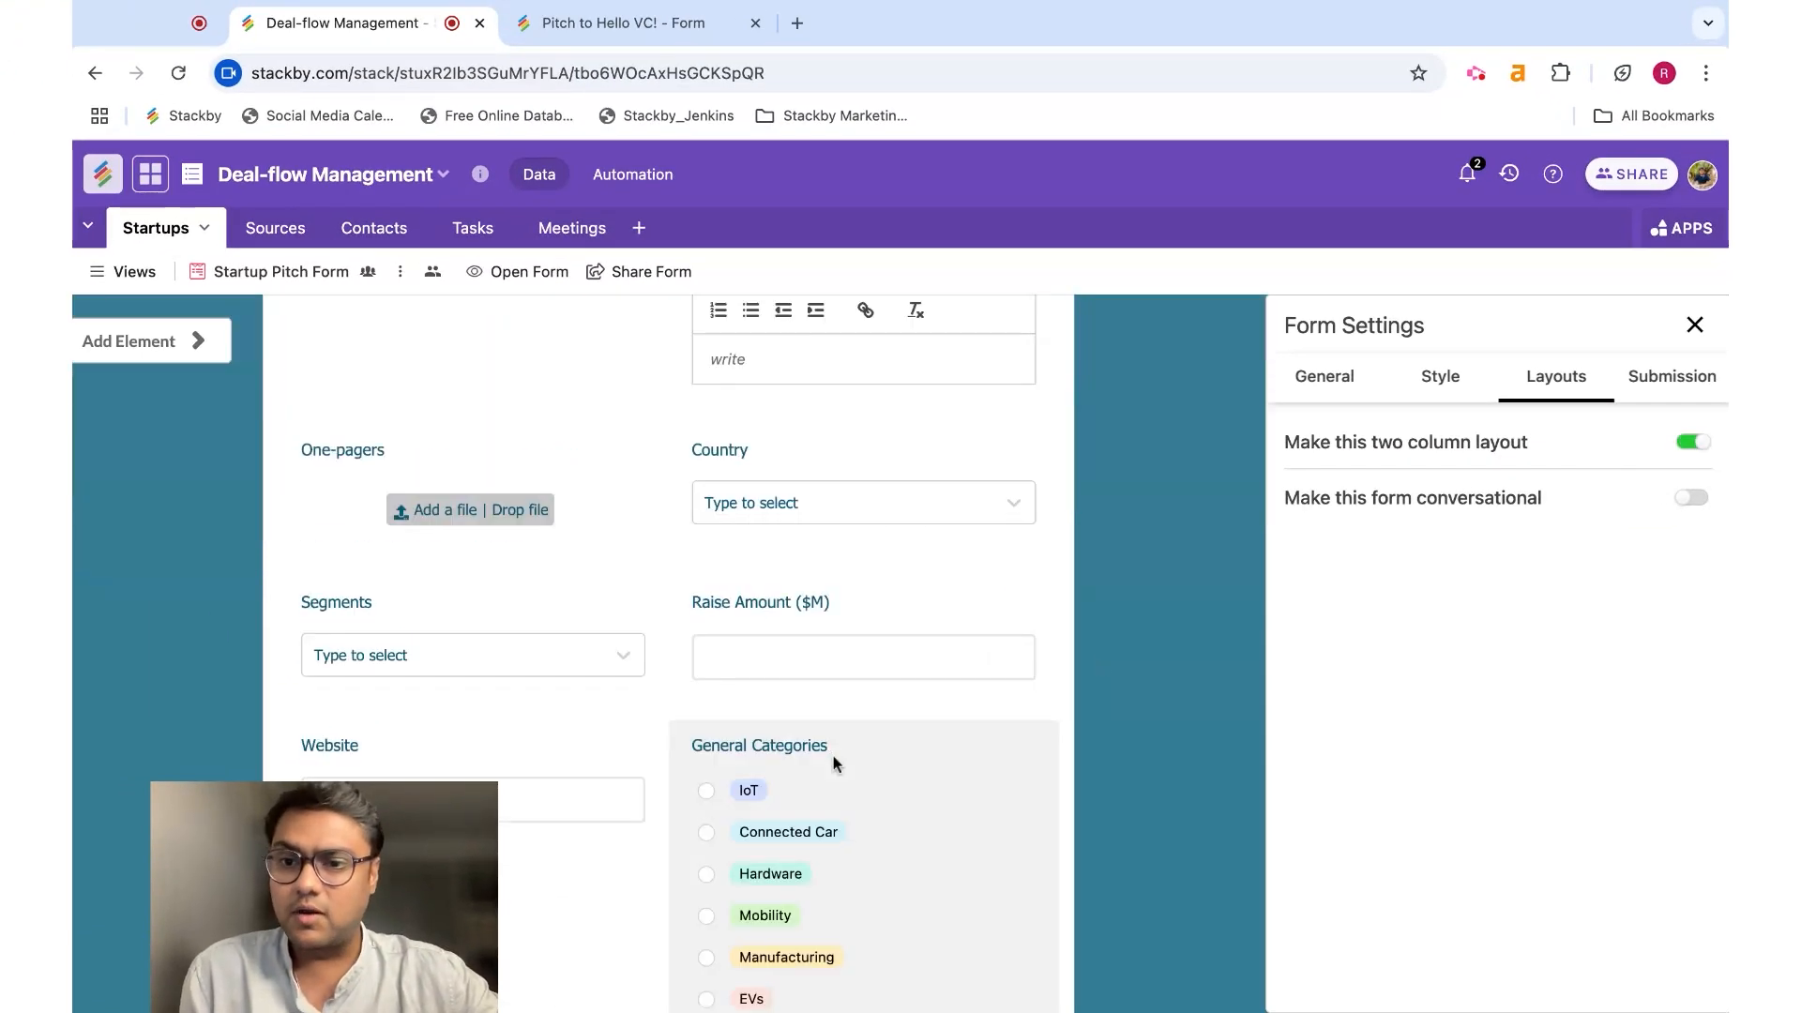
scroll(837, 762, "down", 3)
scroll(837, 762, "up", 10)
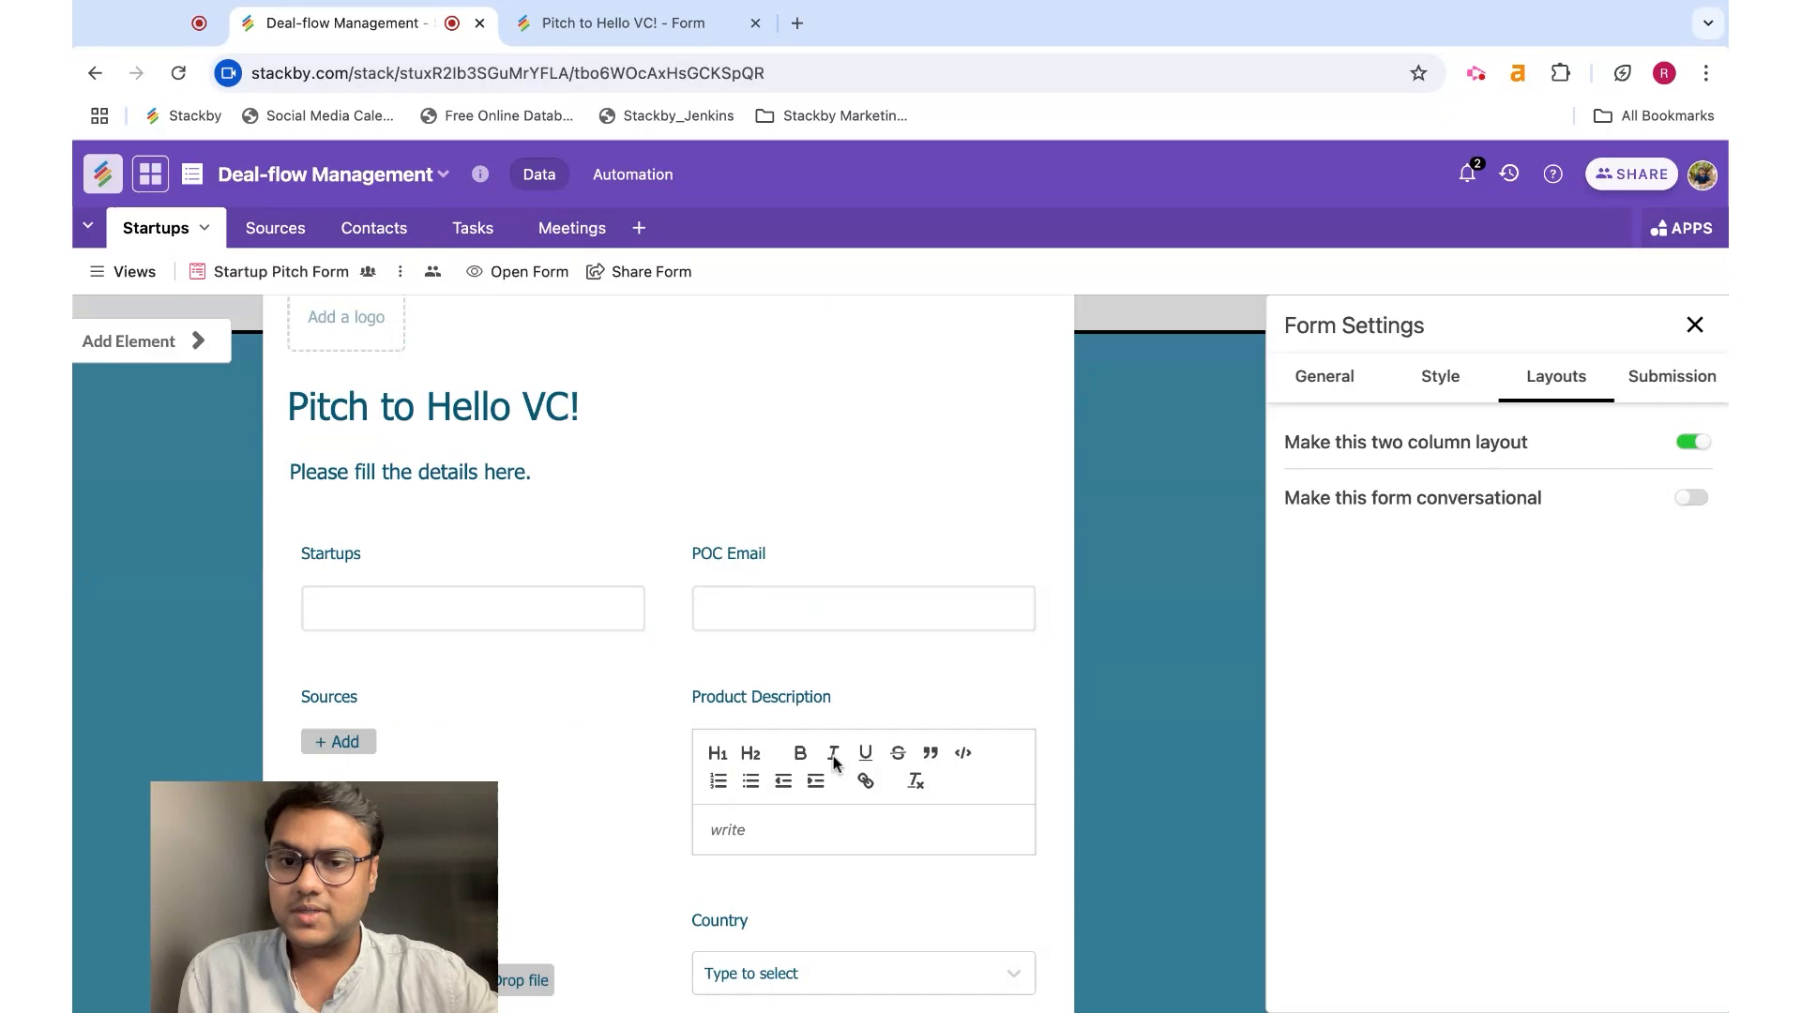
Reload the live form and review the two column layout through to the submit area.
left_click(623, 23)
key("super+r")
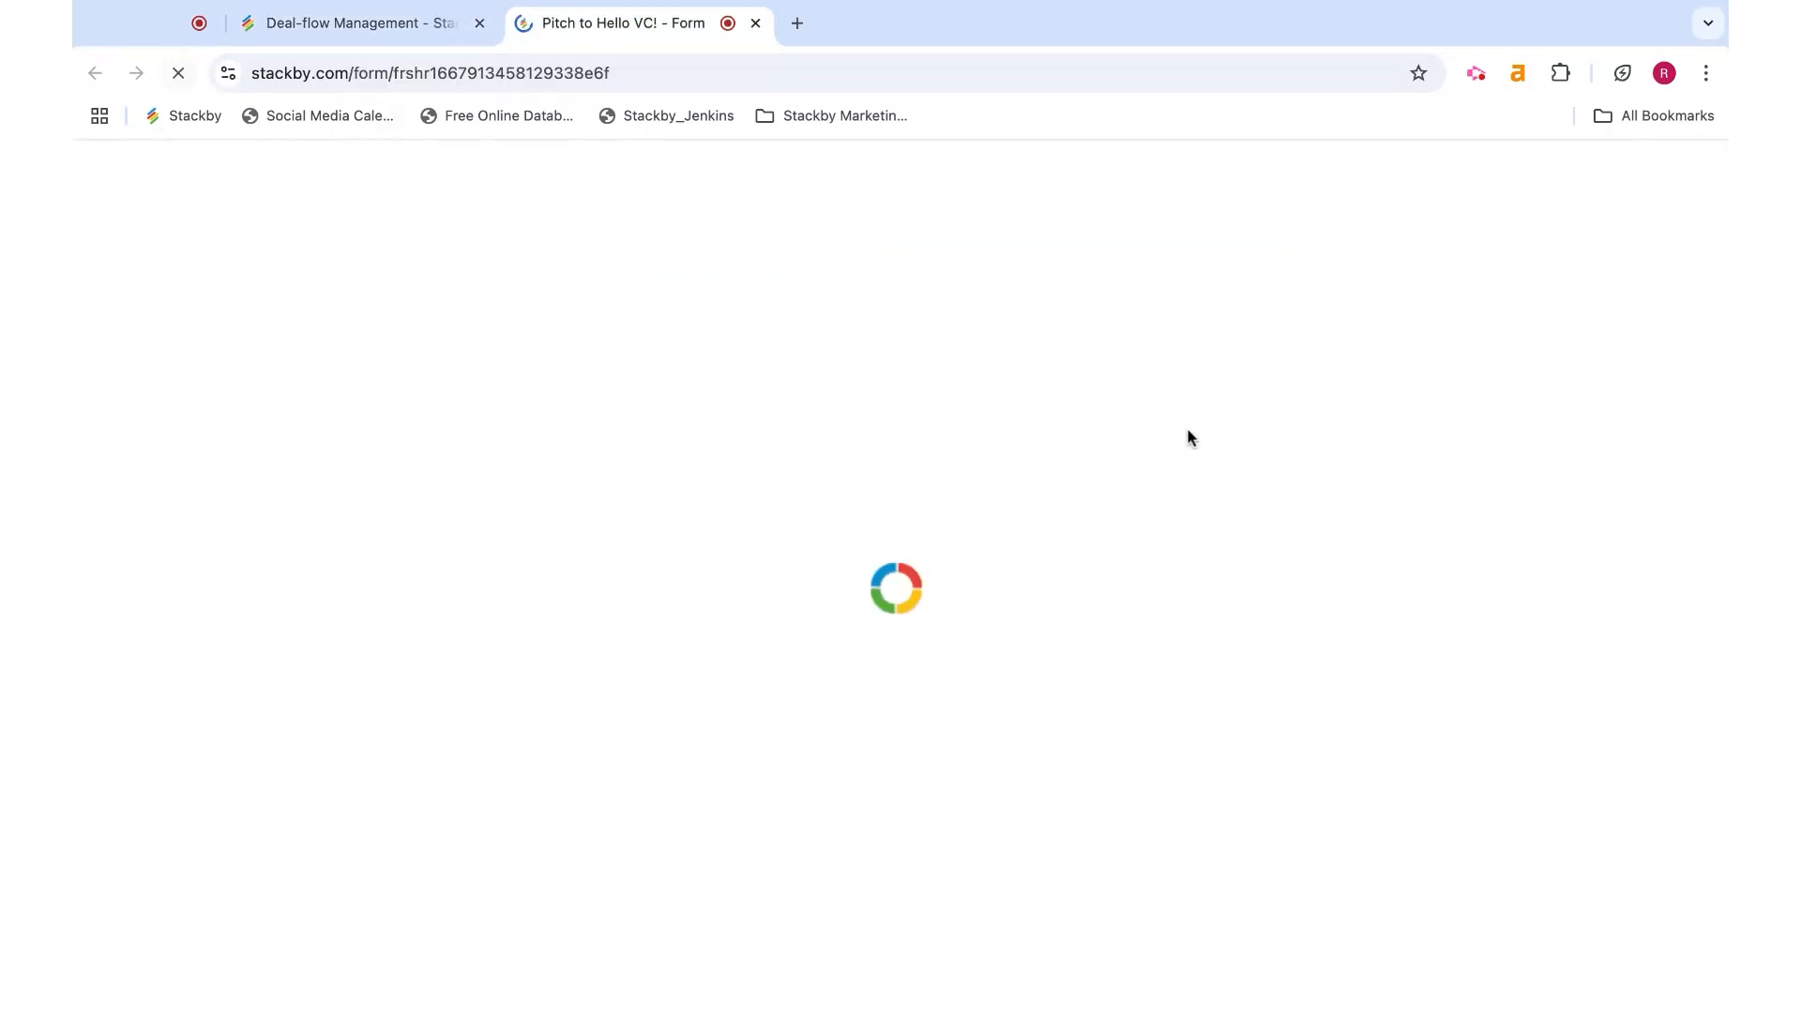
scroll(1181, 610, "down", 8)
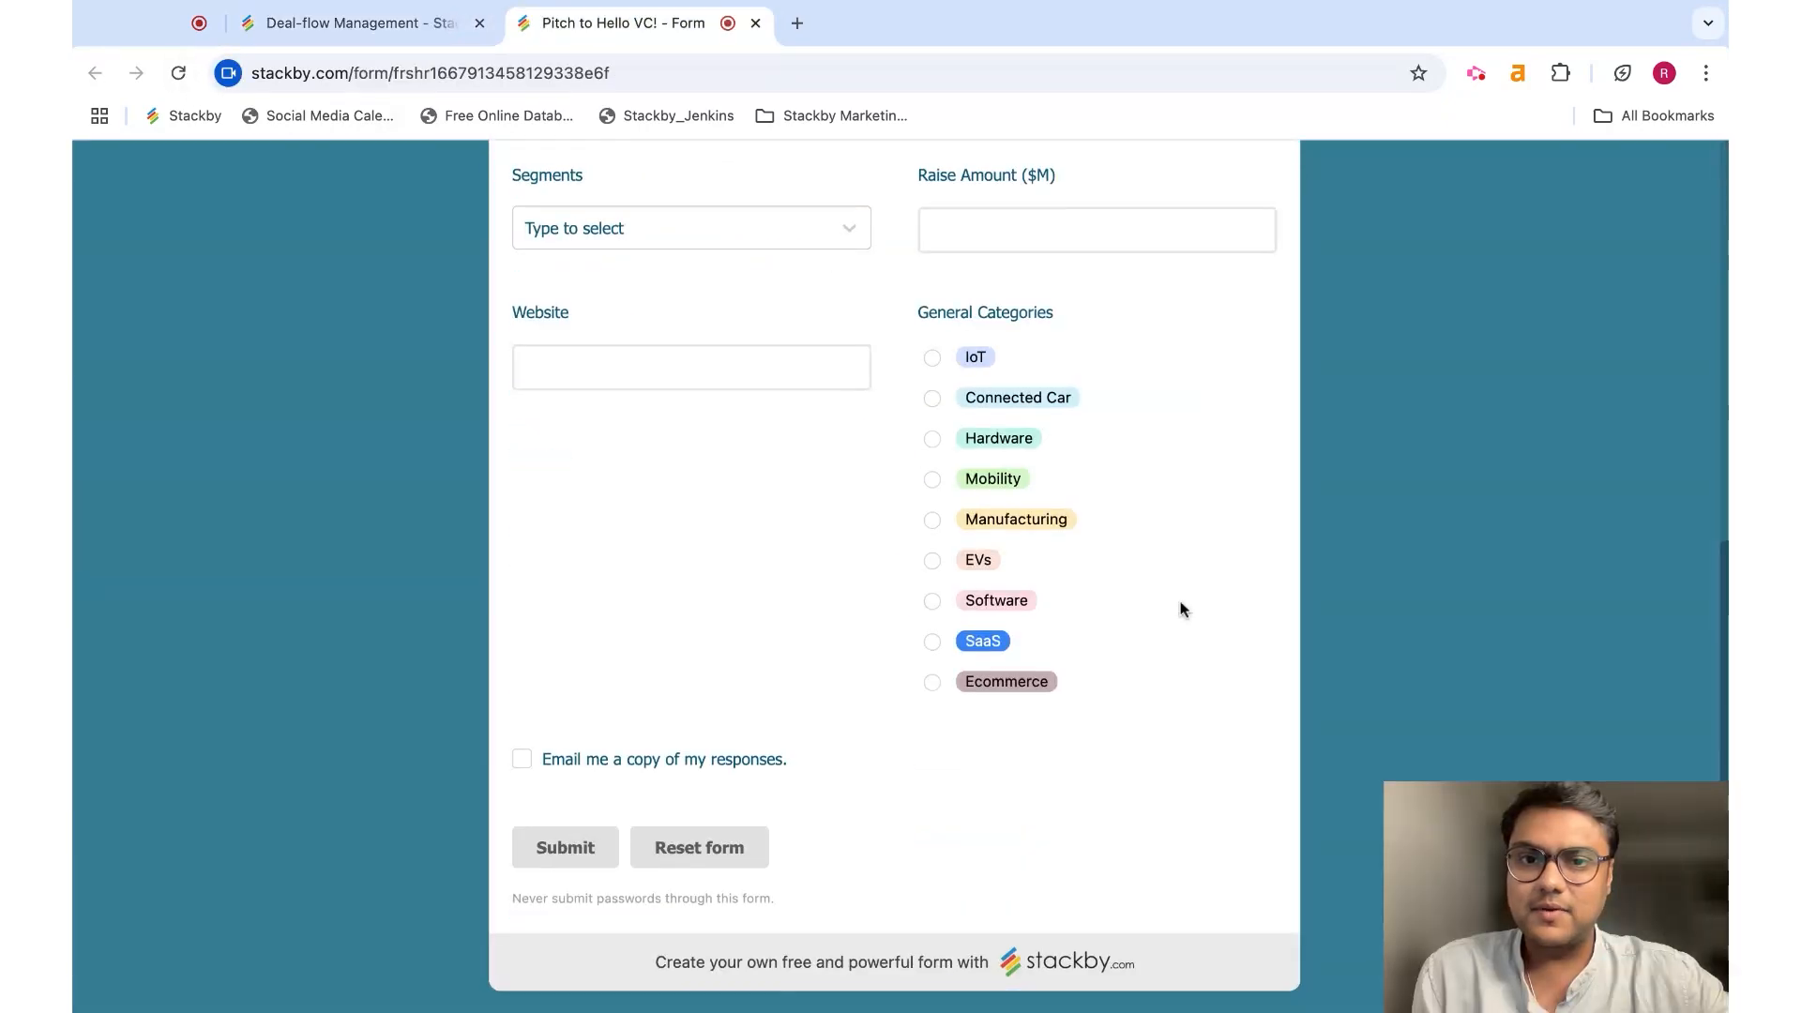
scroll(1179, 610, "up", 8)
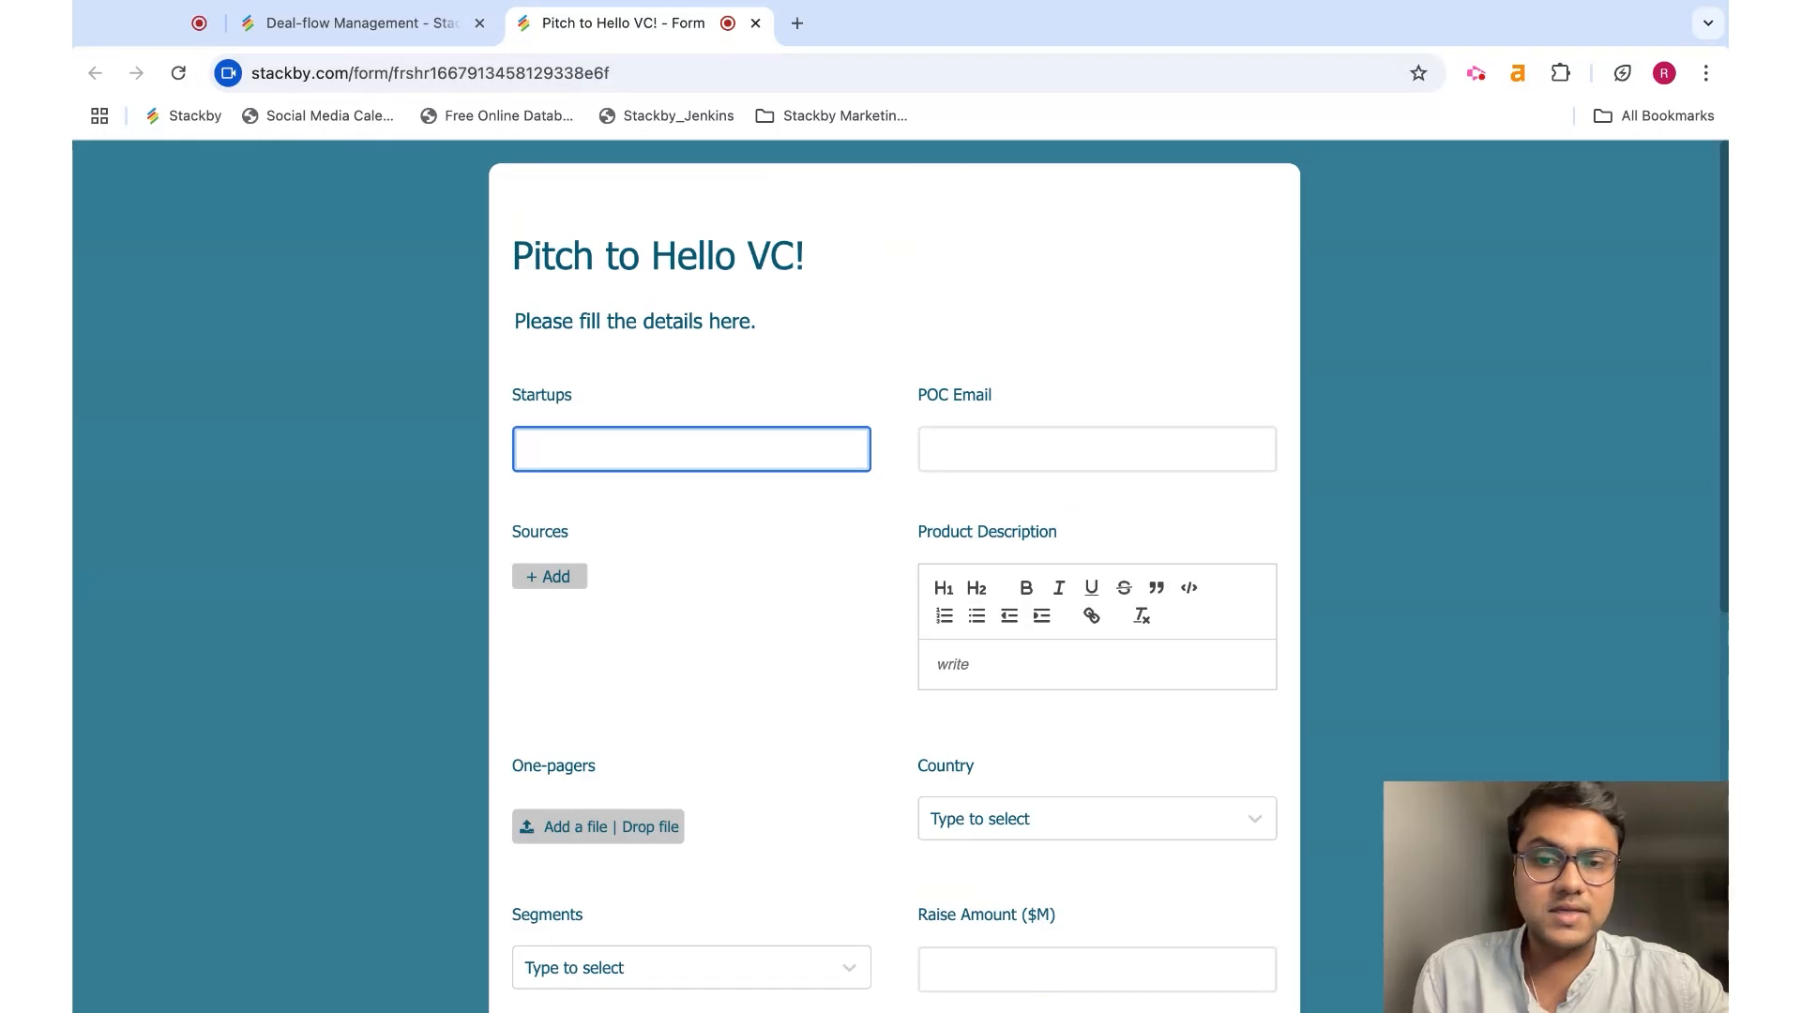
Review the form's submission settings in the editor and reopen the General settings.
left_click(385, 19)
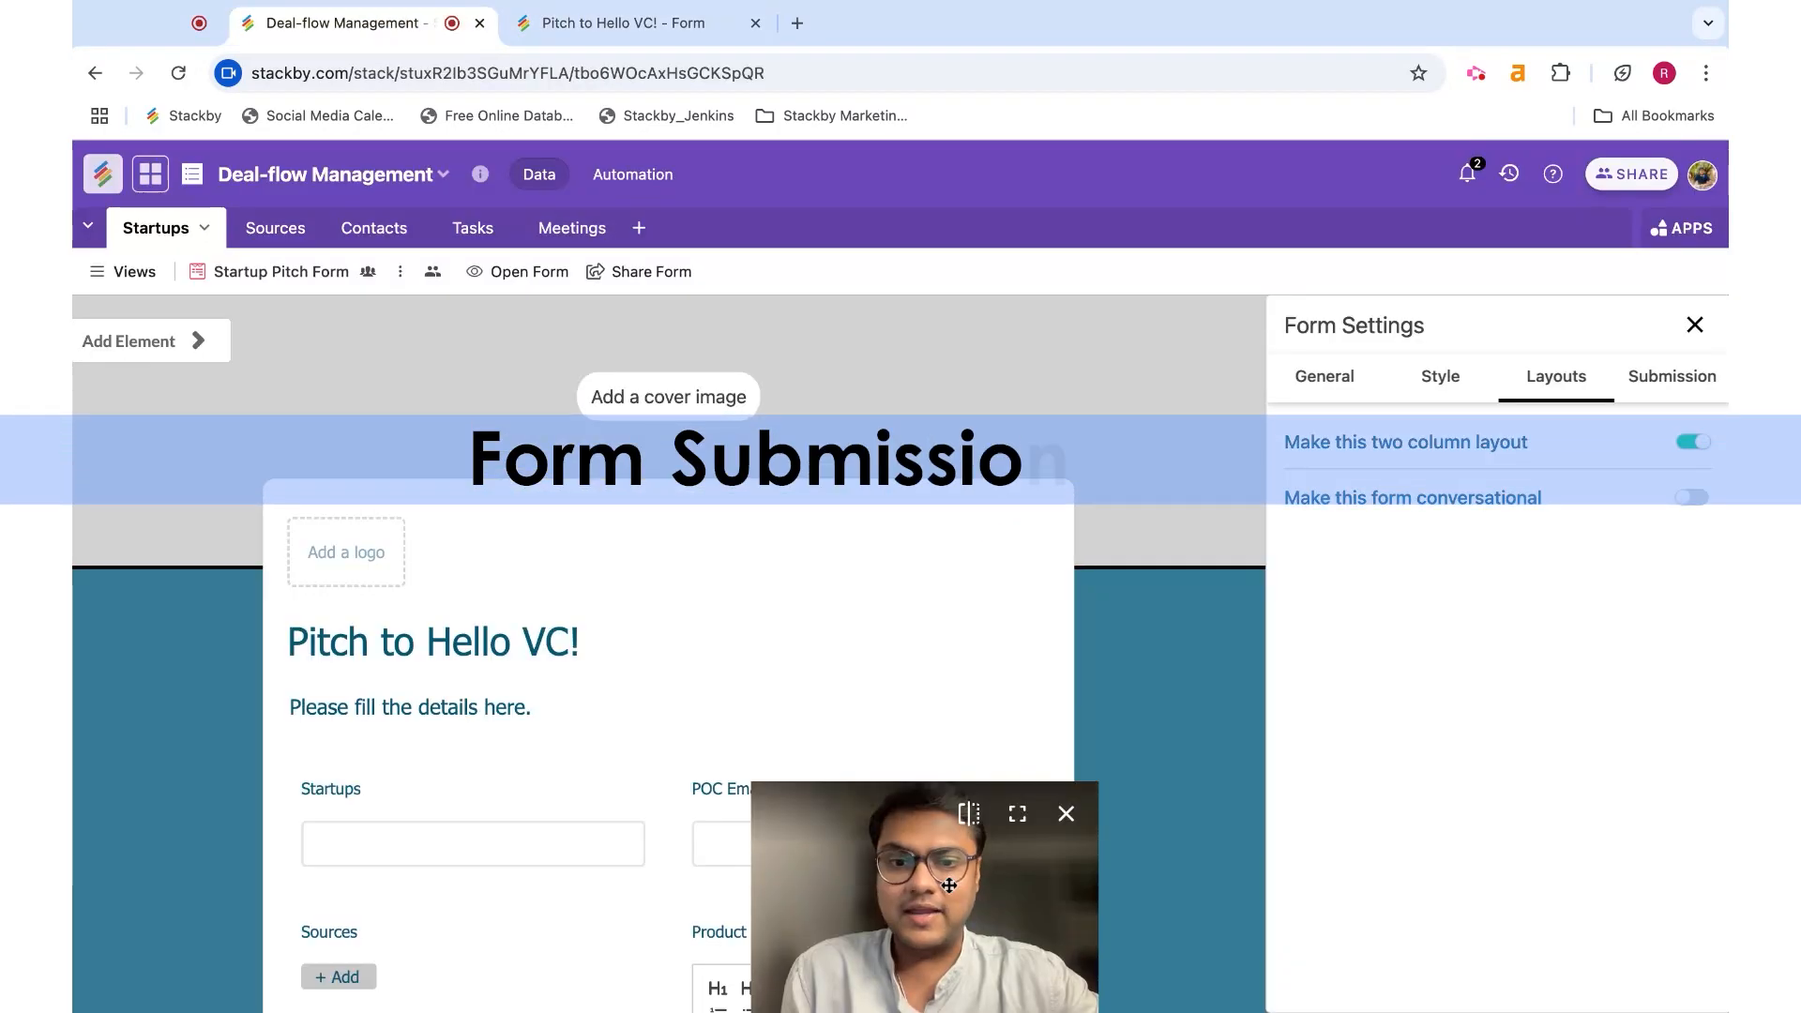
left_click_drag(948, 883, 1277, 898)
left_click(1673, 376)
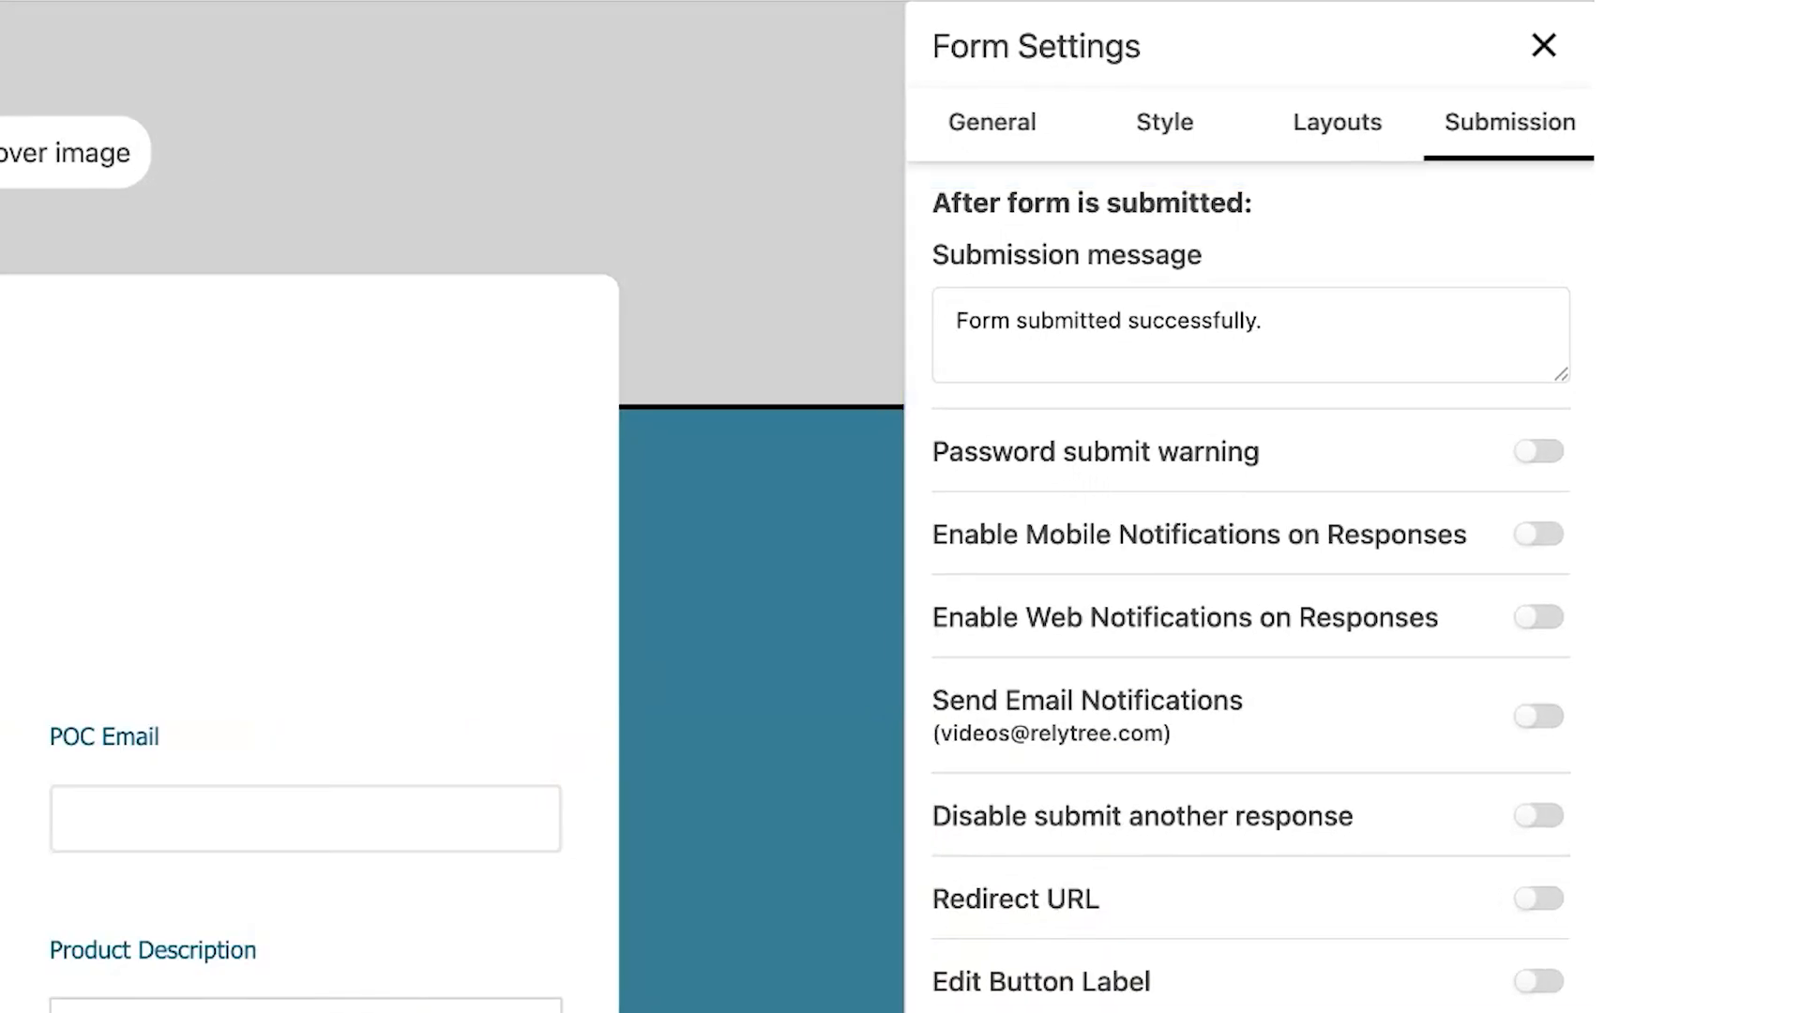
scroll(1167, 550, "down", 2)
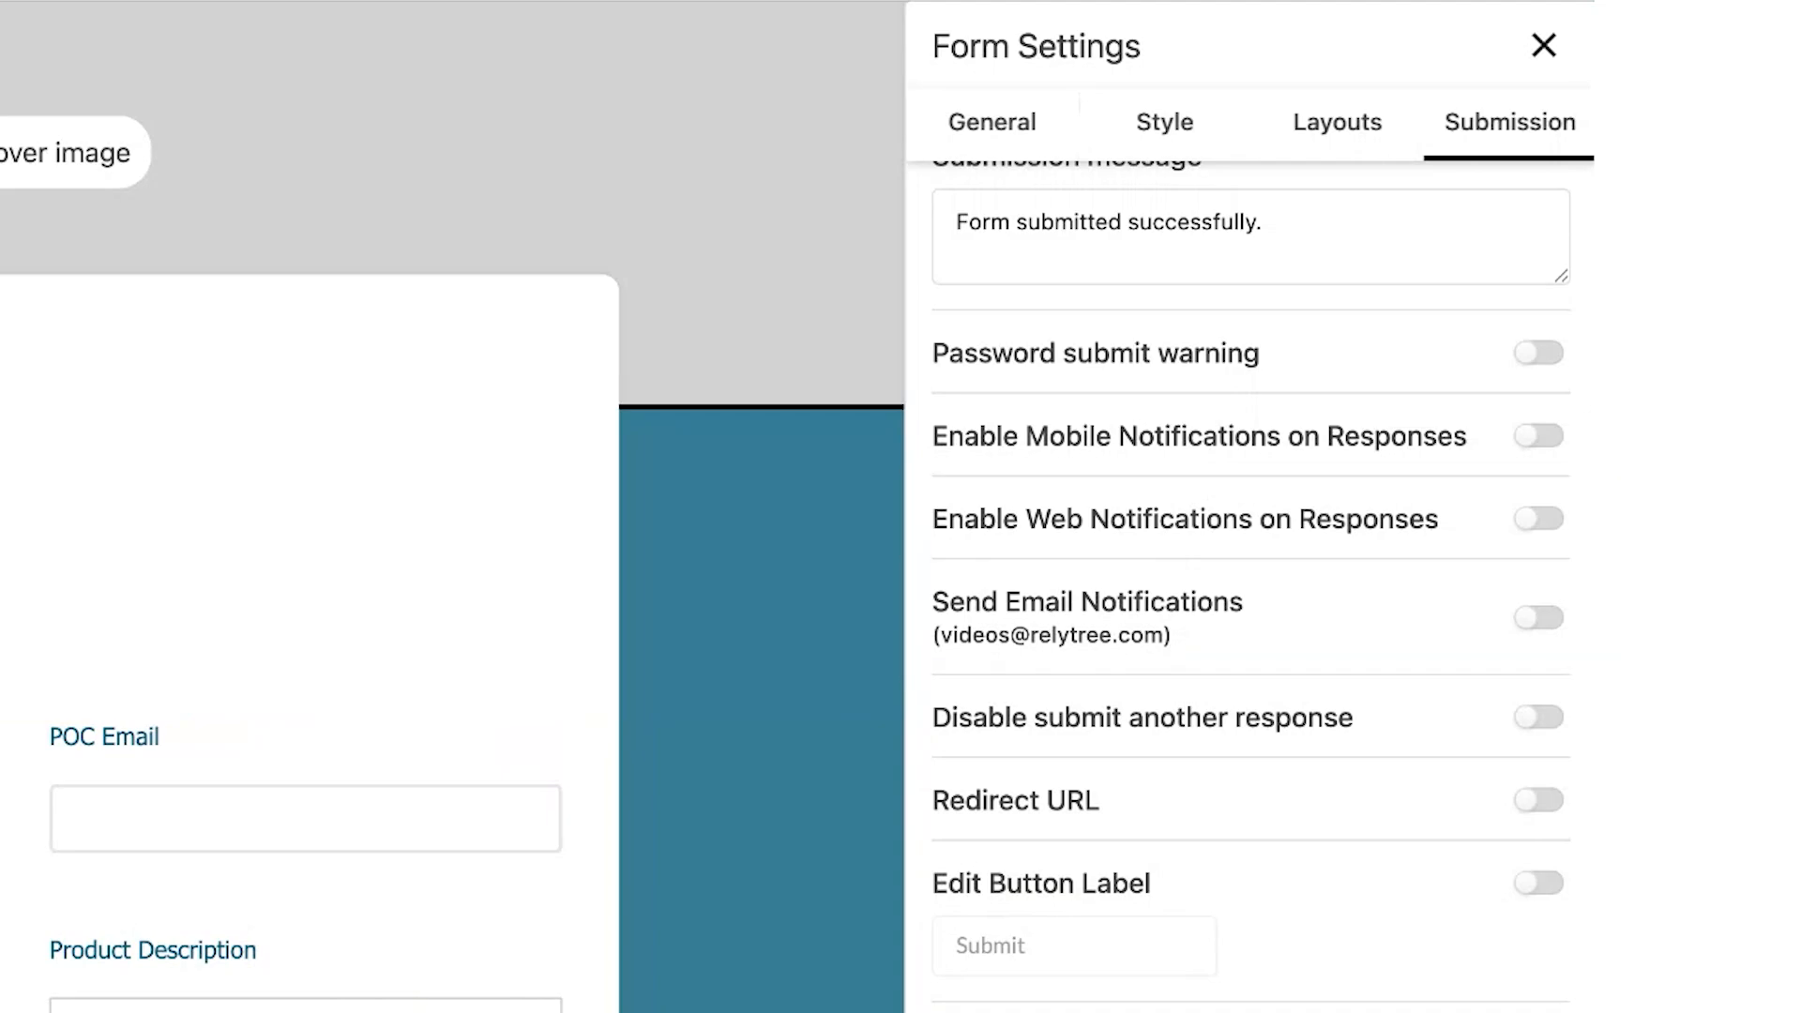
scroll(1210, 770, "down", 1)
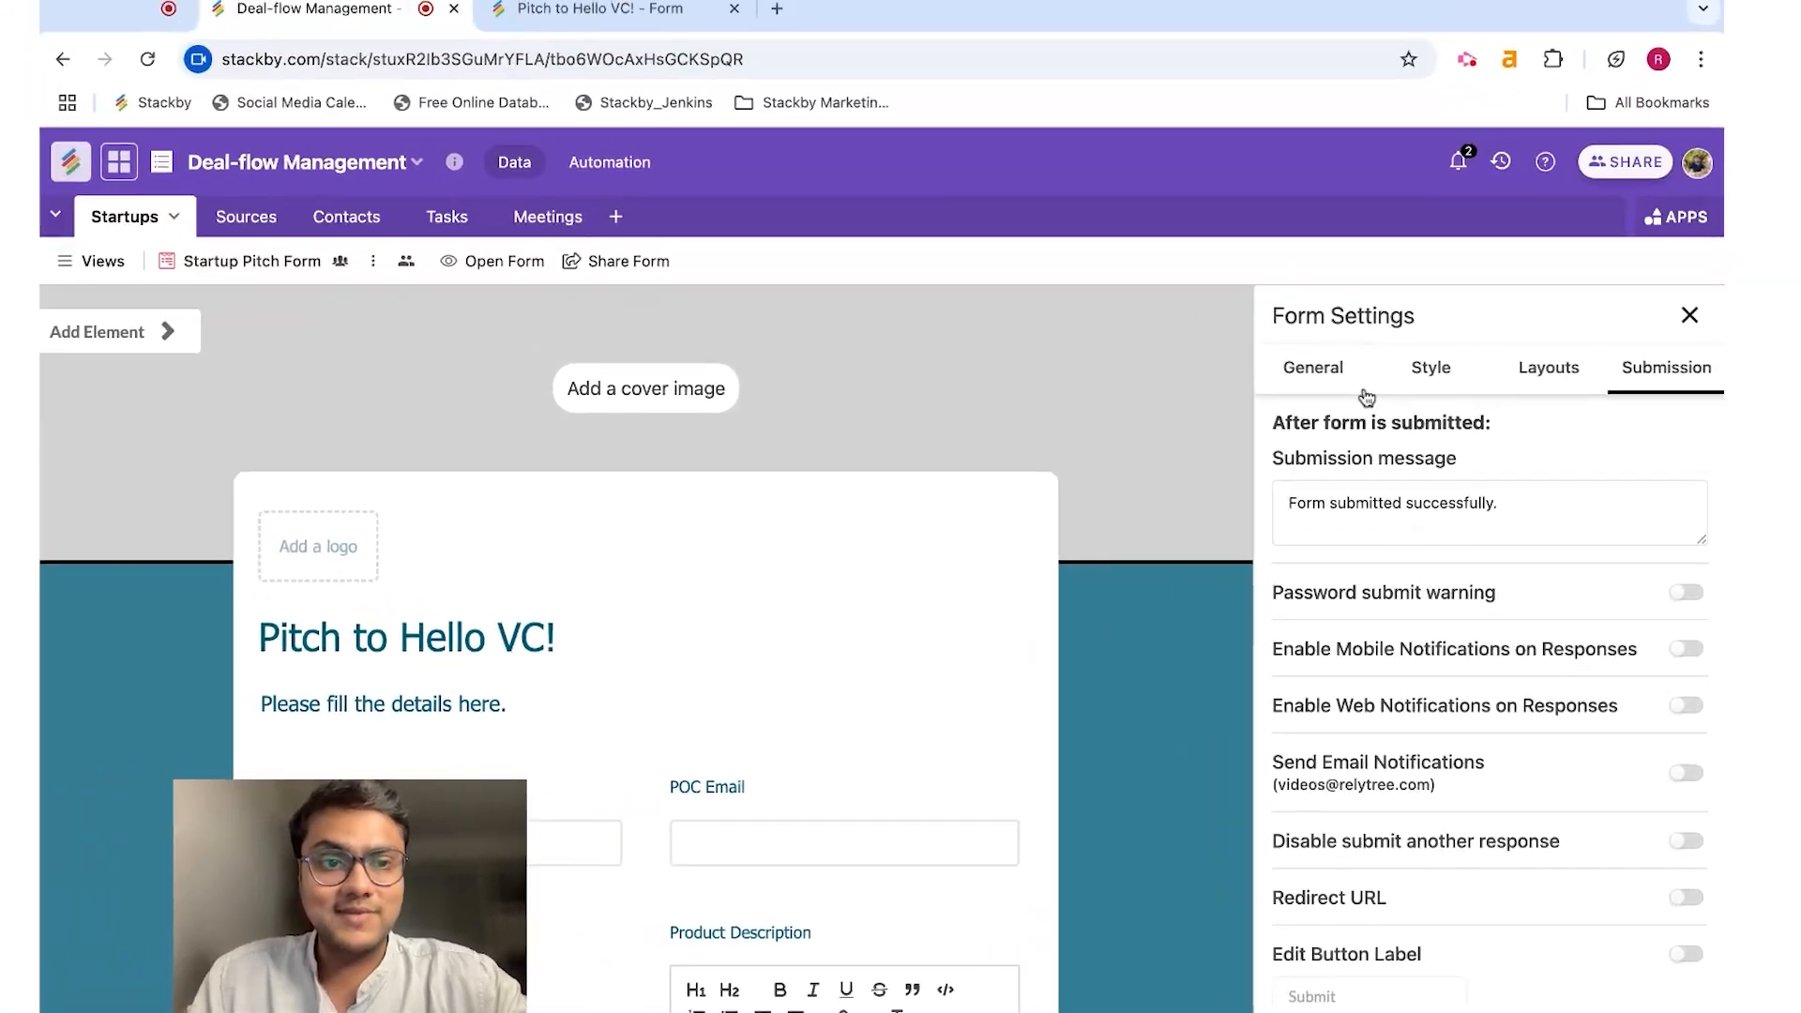
left_click(1026, 133)
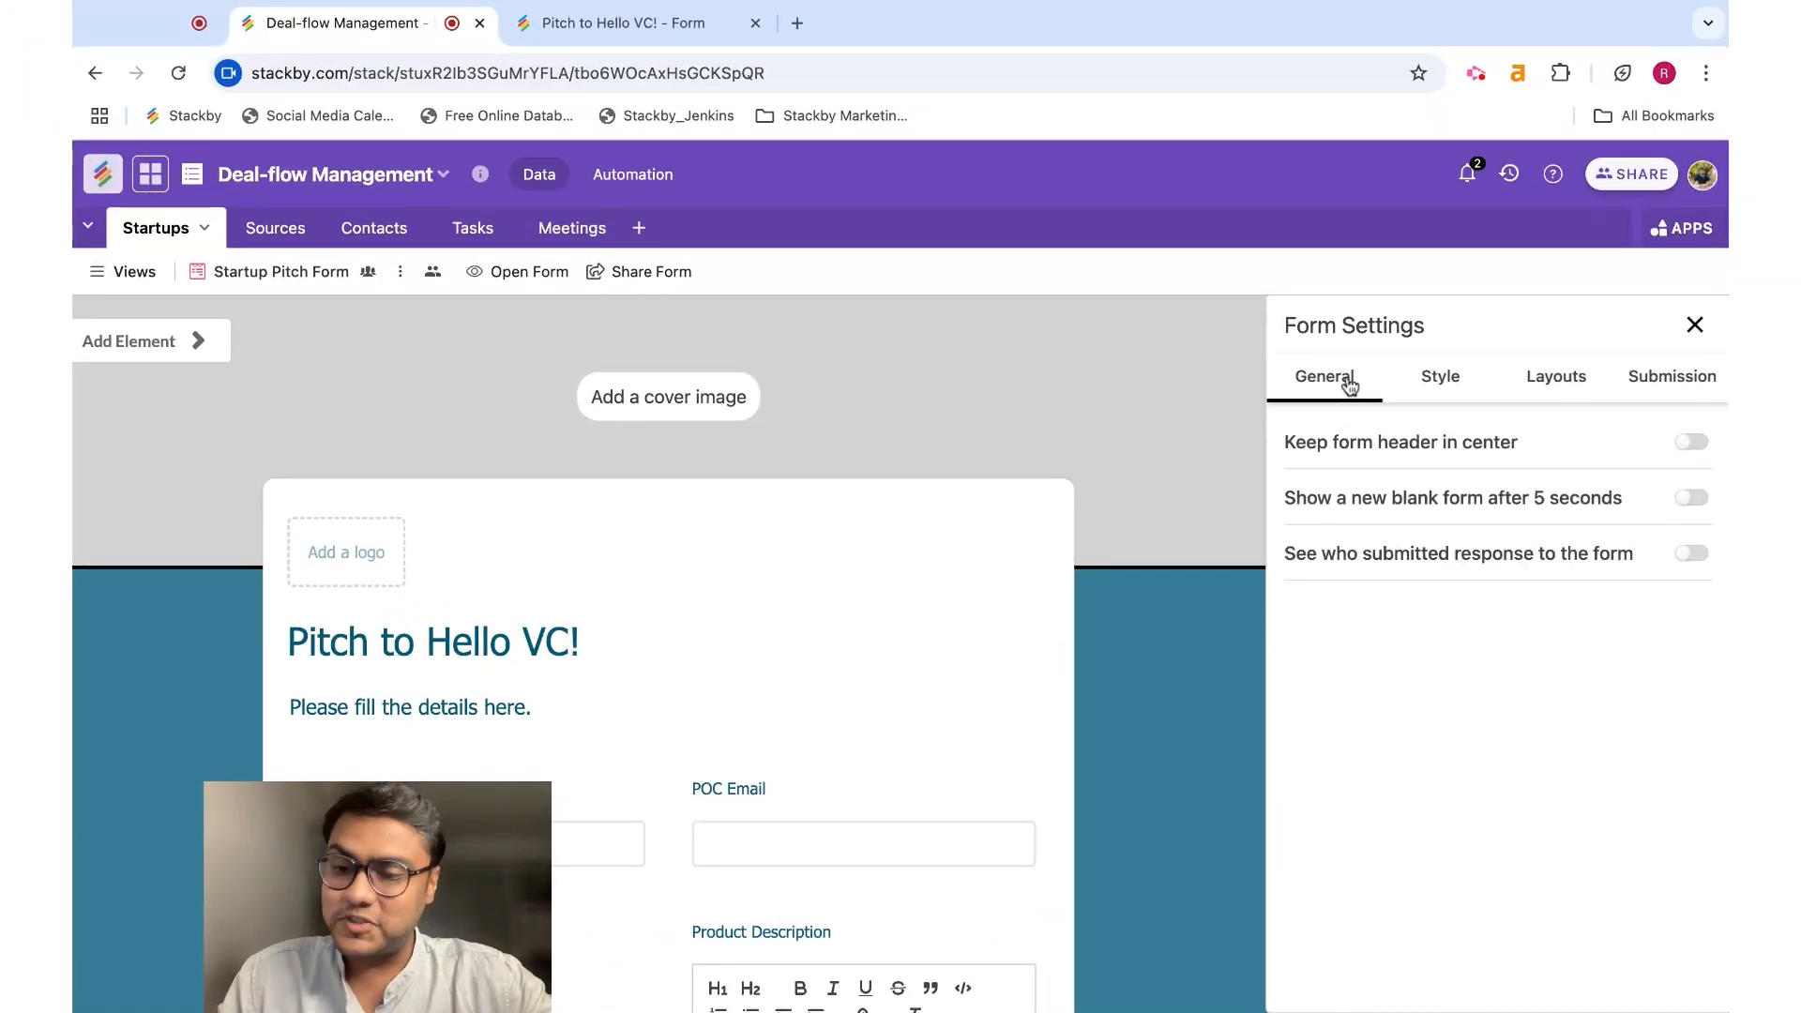